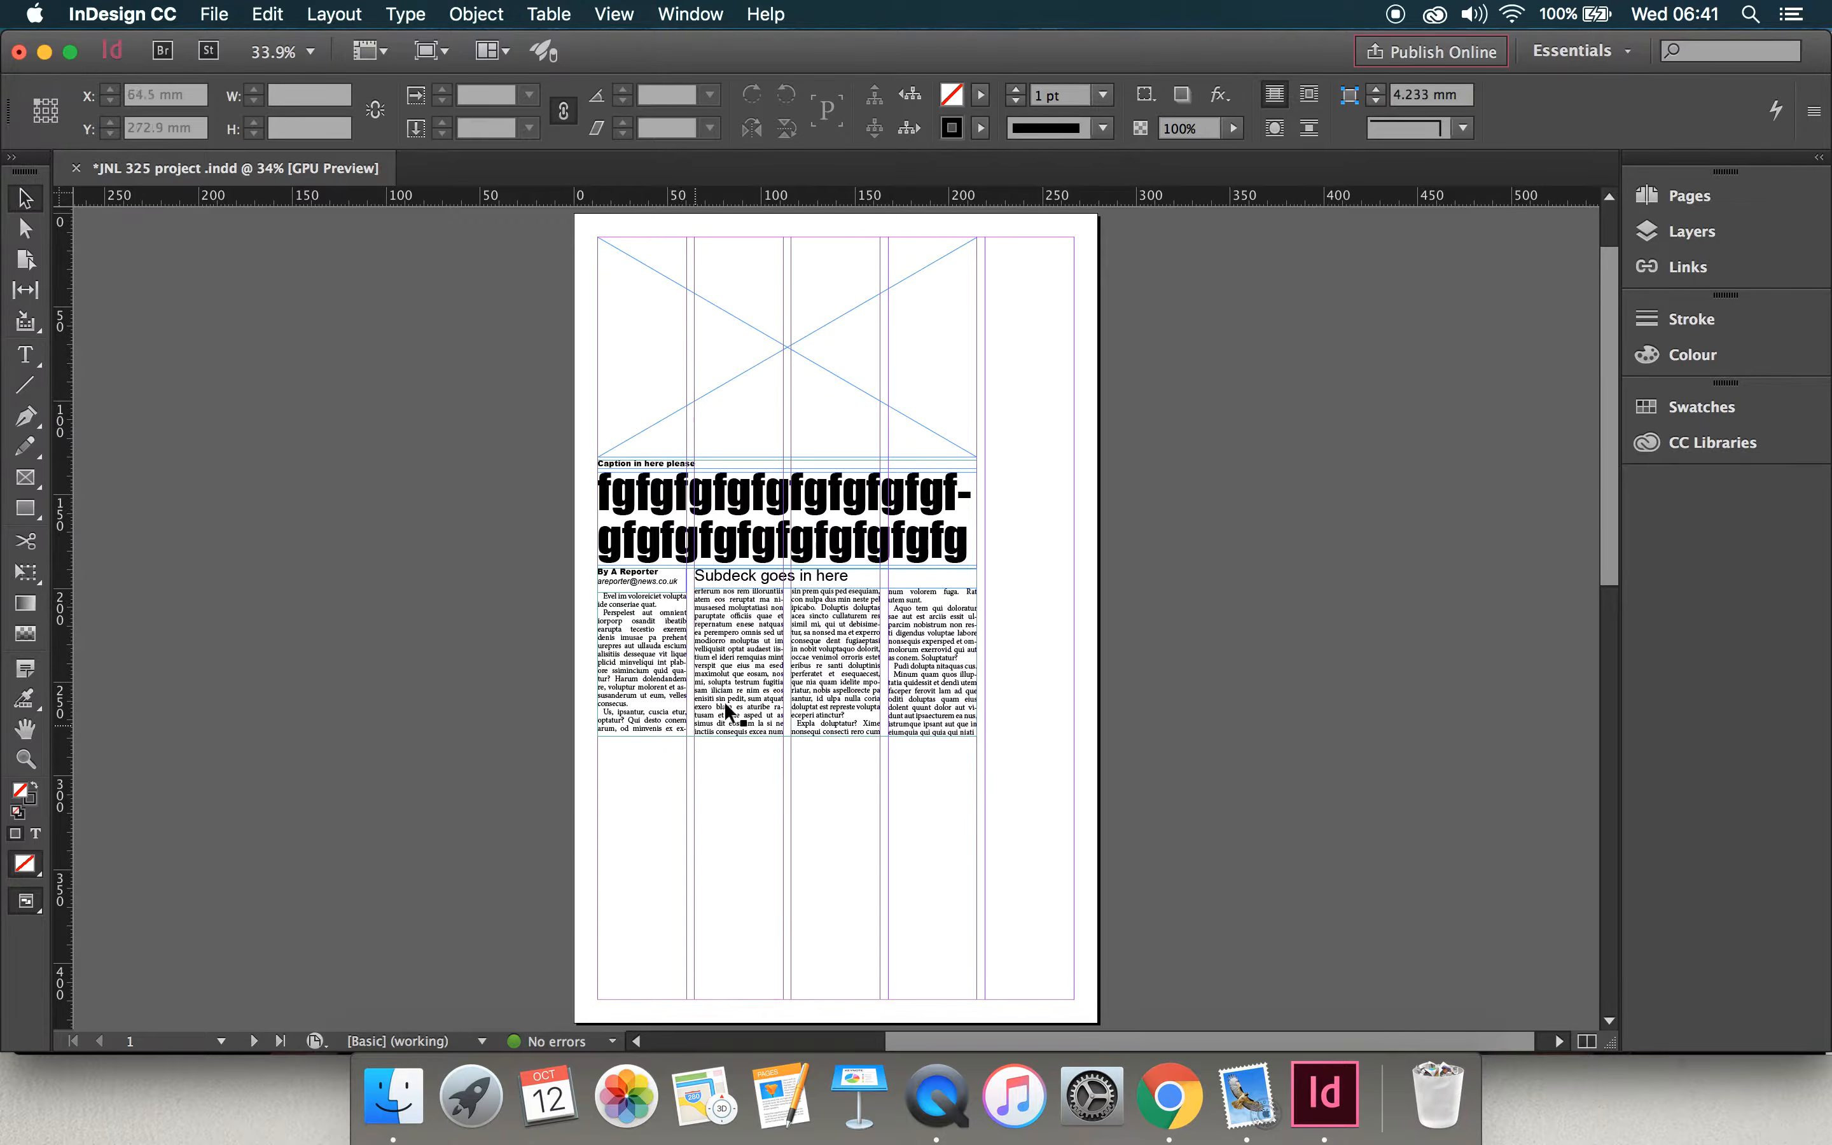
Step: Delete all the body text from the four-column text frame below the headline, keeping the empty frame
left_click(24, 354)
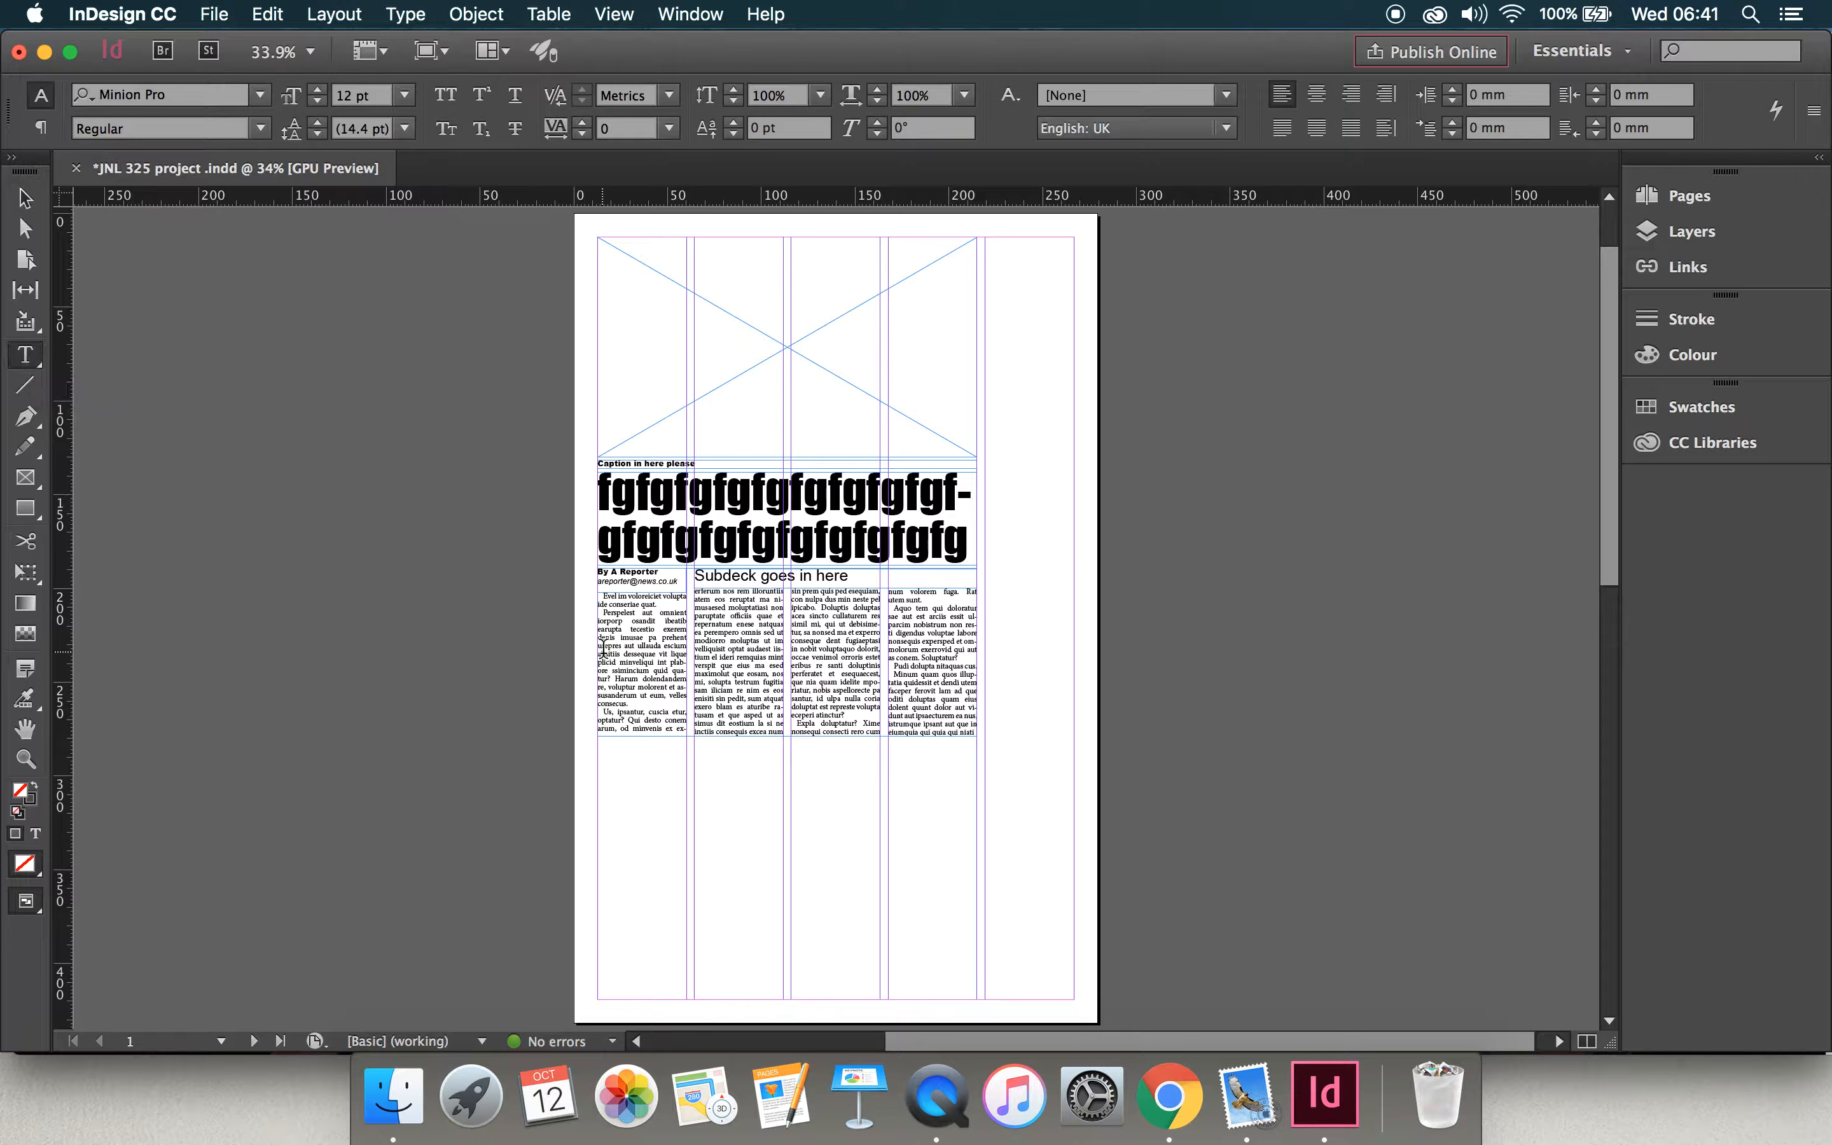
left_click(712, 653)
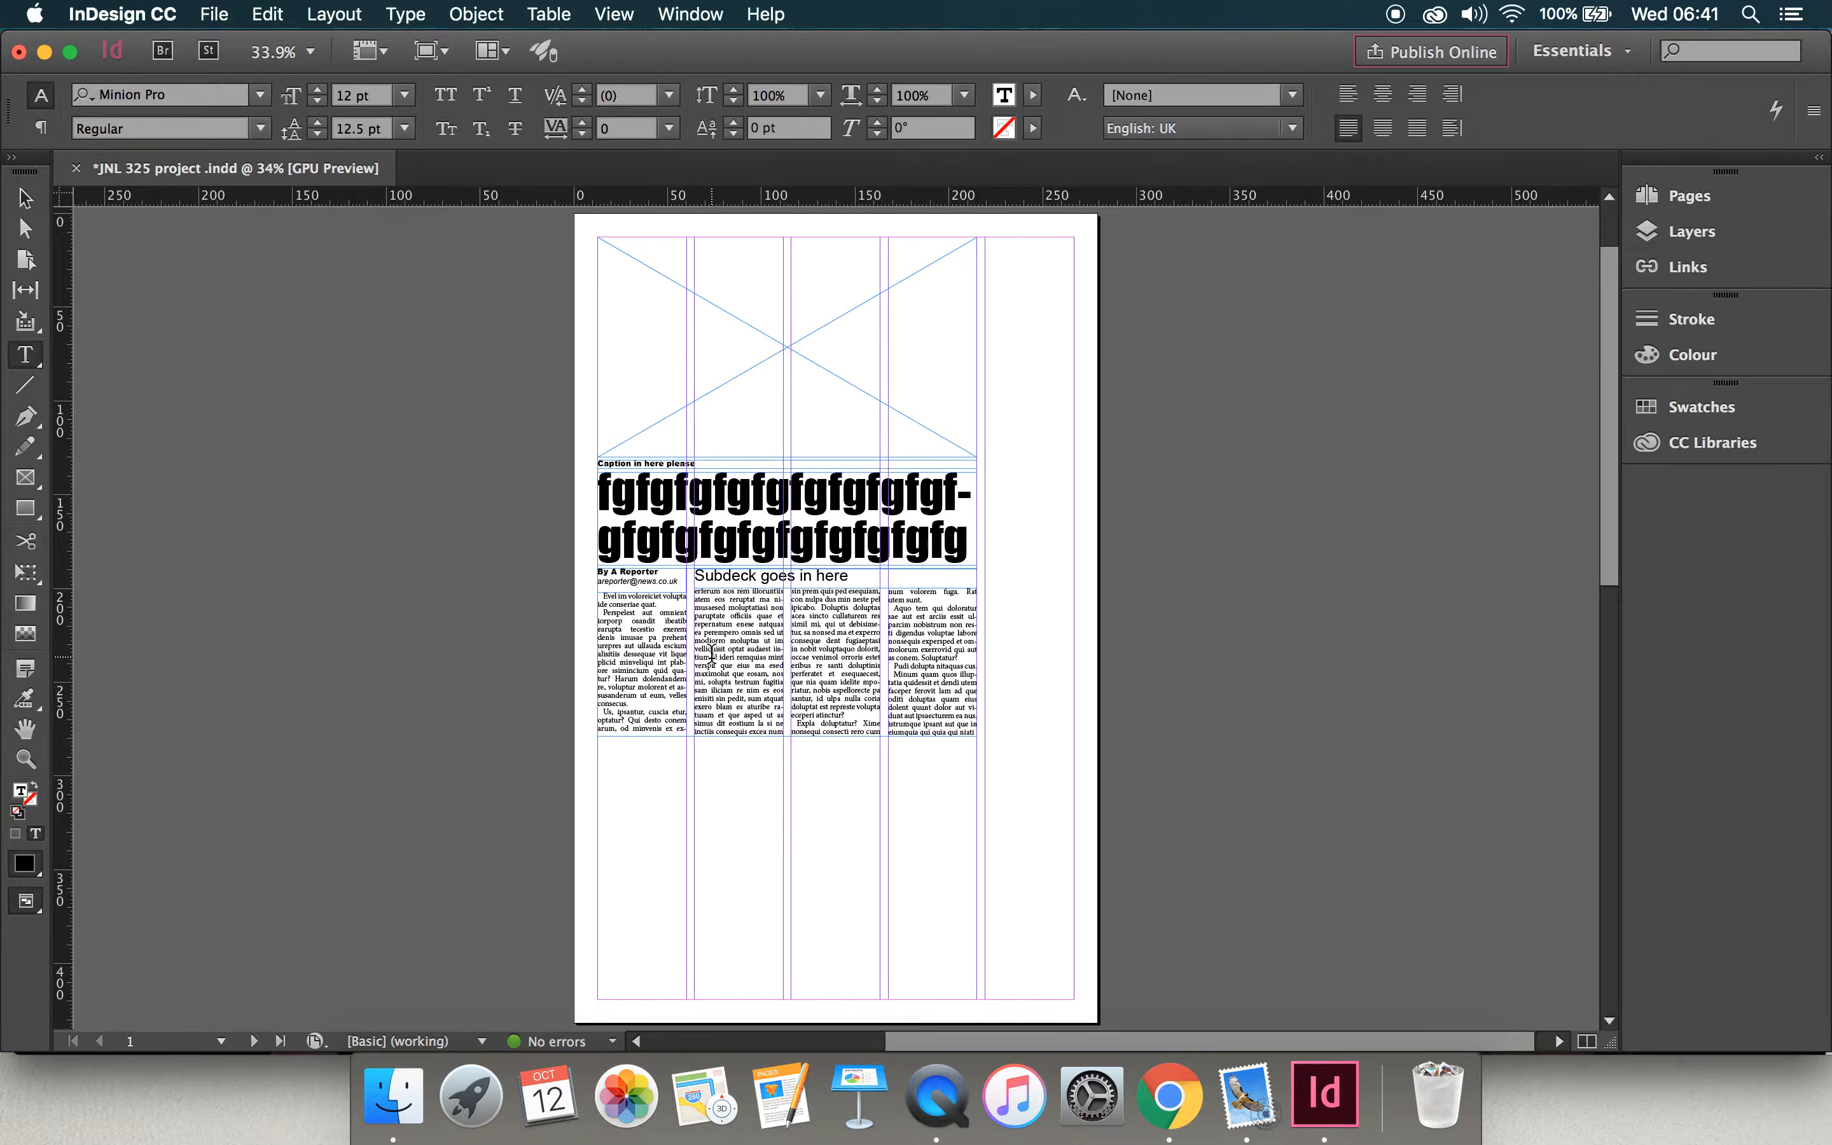
key("super+a")
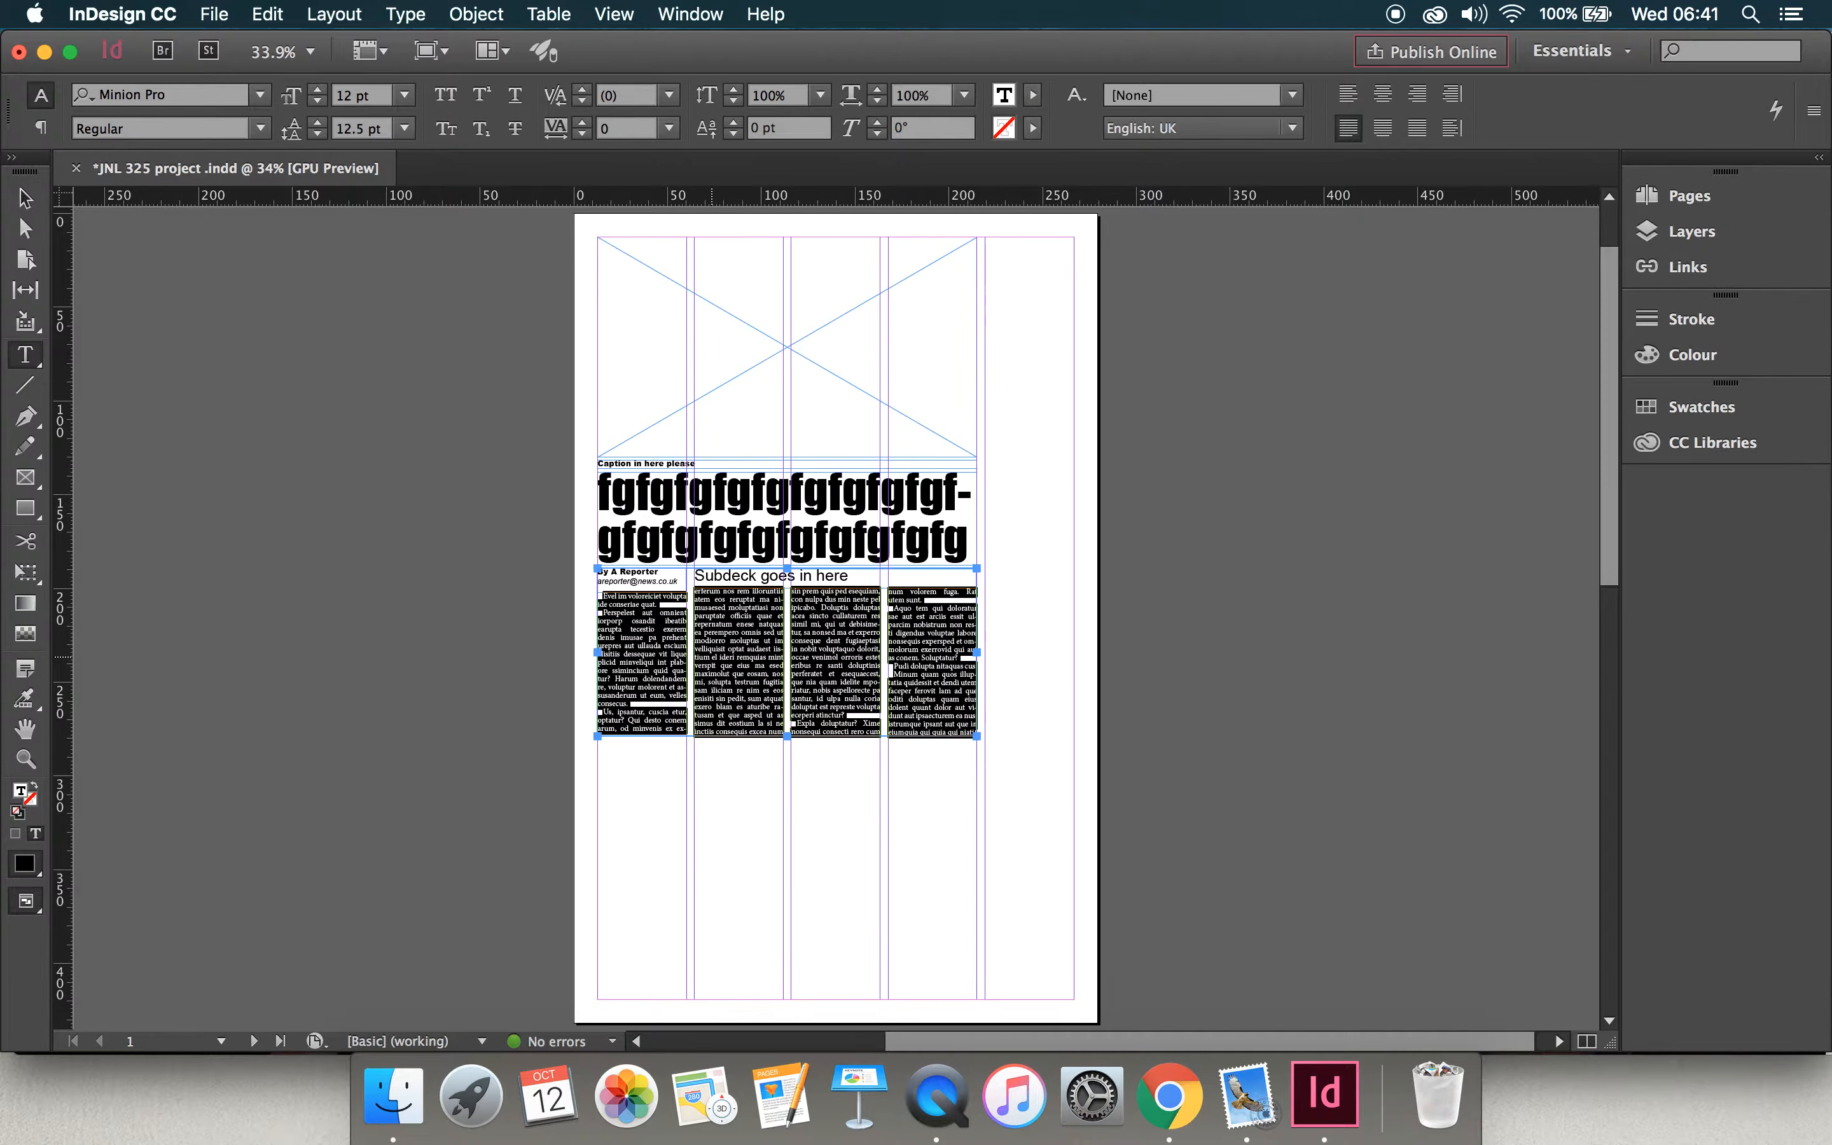
key("BackSpace")
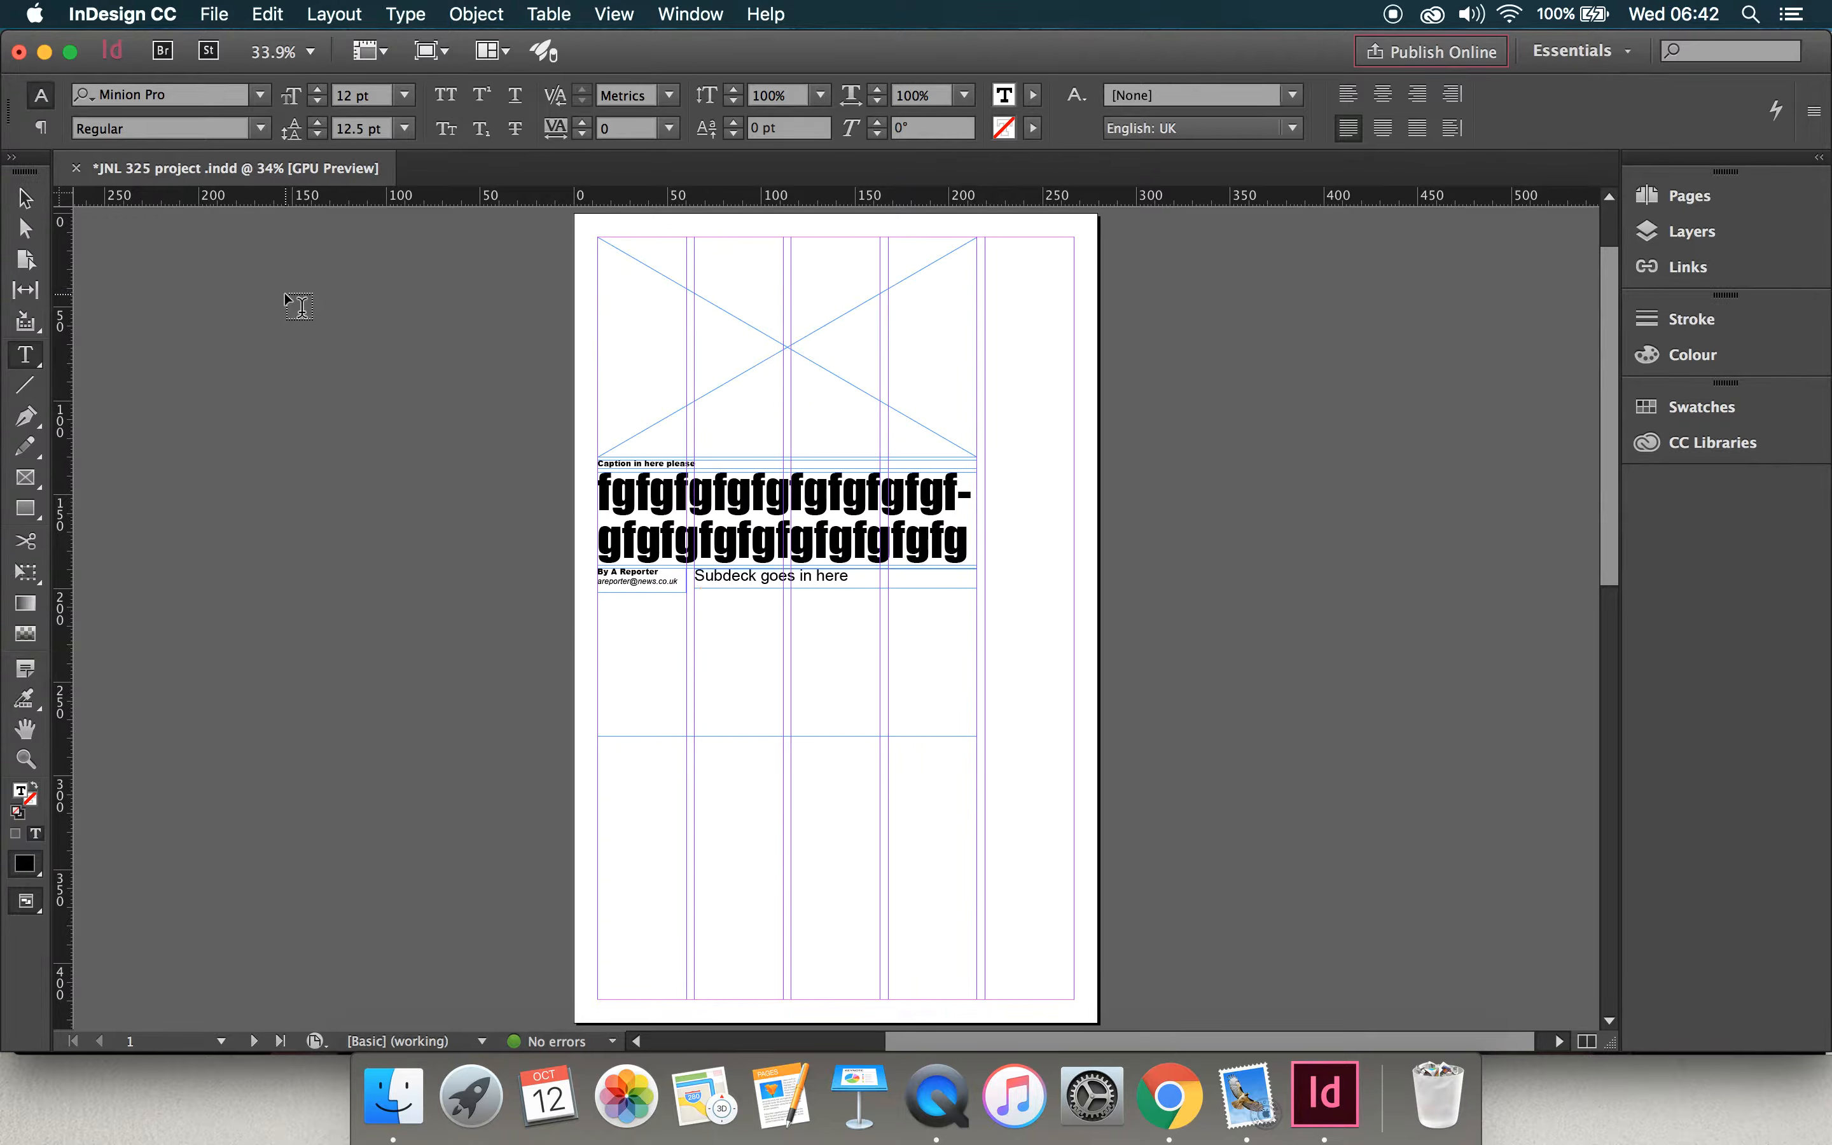
Step: Create a new library named "Page boxes library" in Creative Cloud Files, declining CC Libraries, and move it clear of the page
left_click(216, 17)
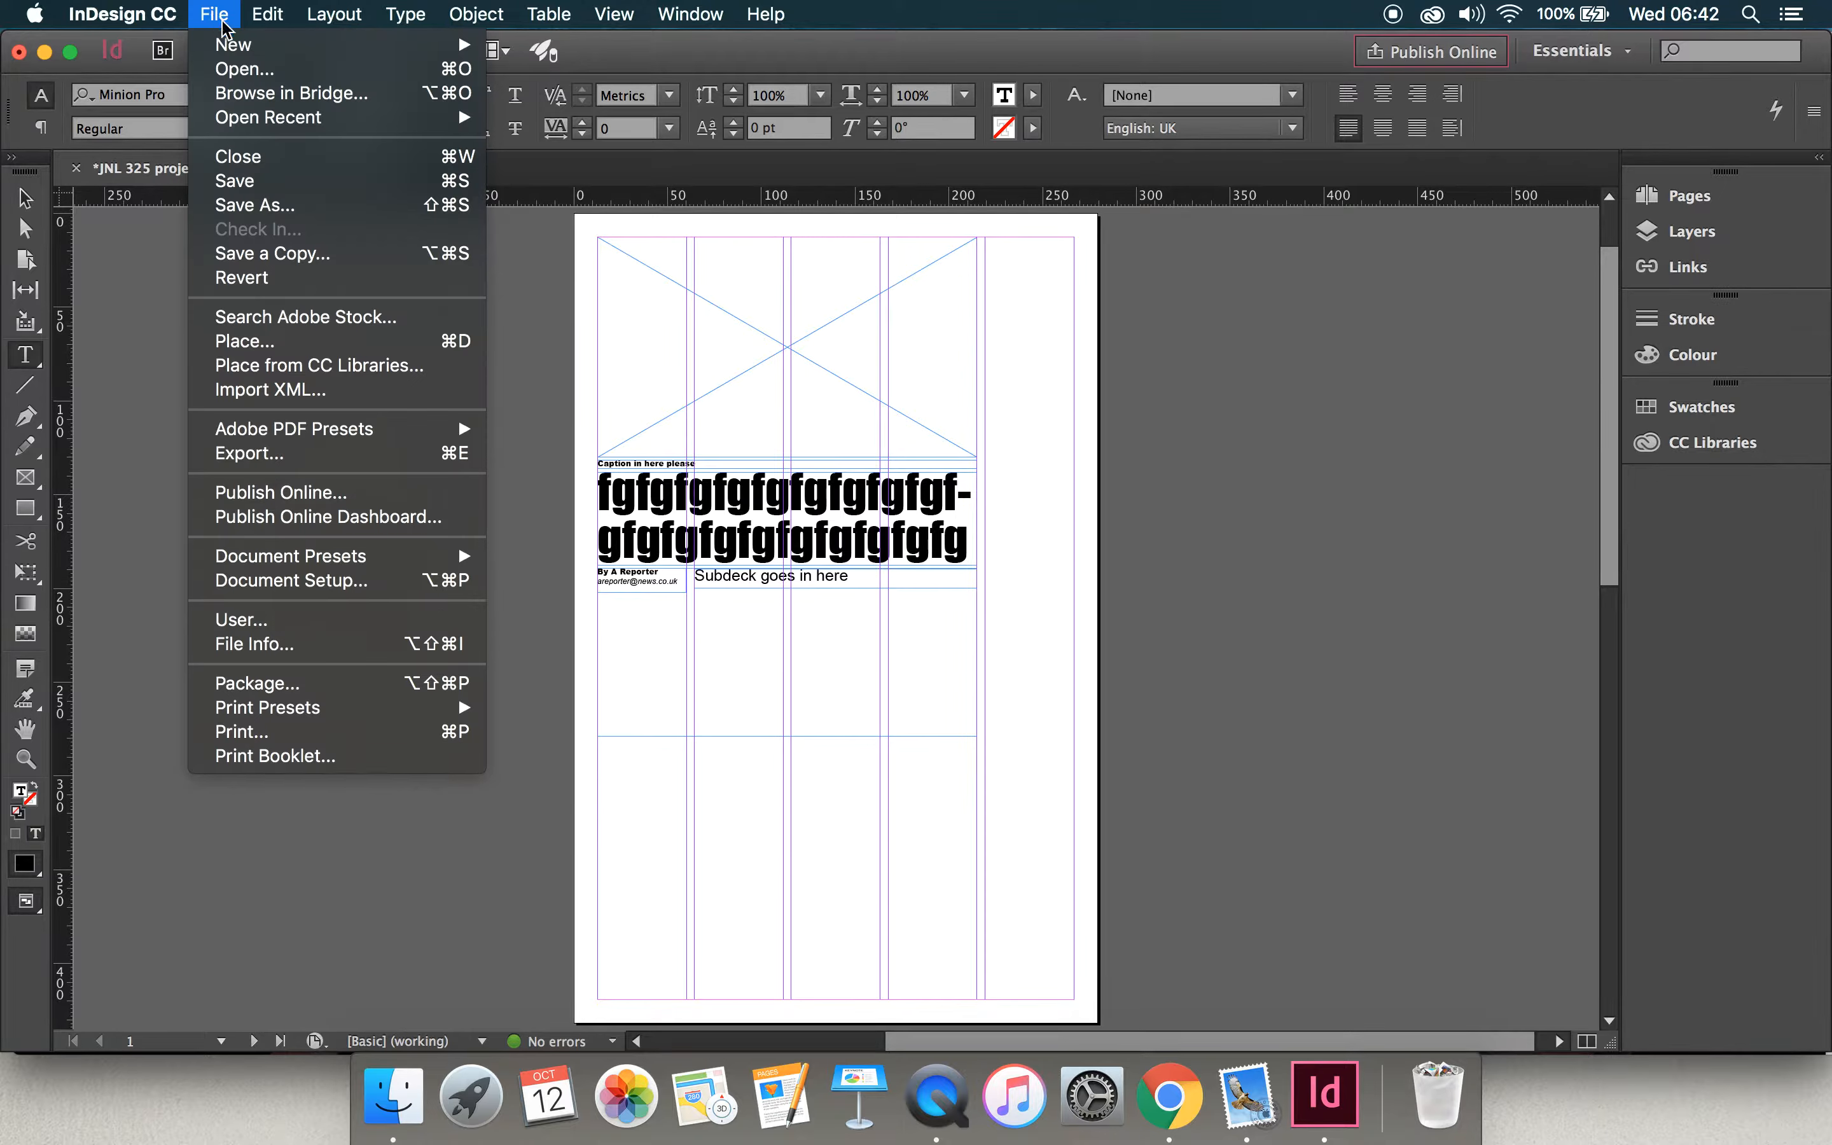
mouse_move(235, 46)
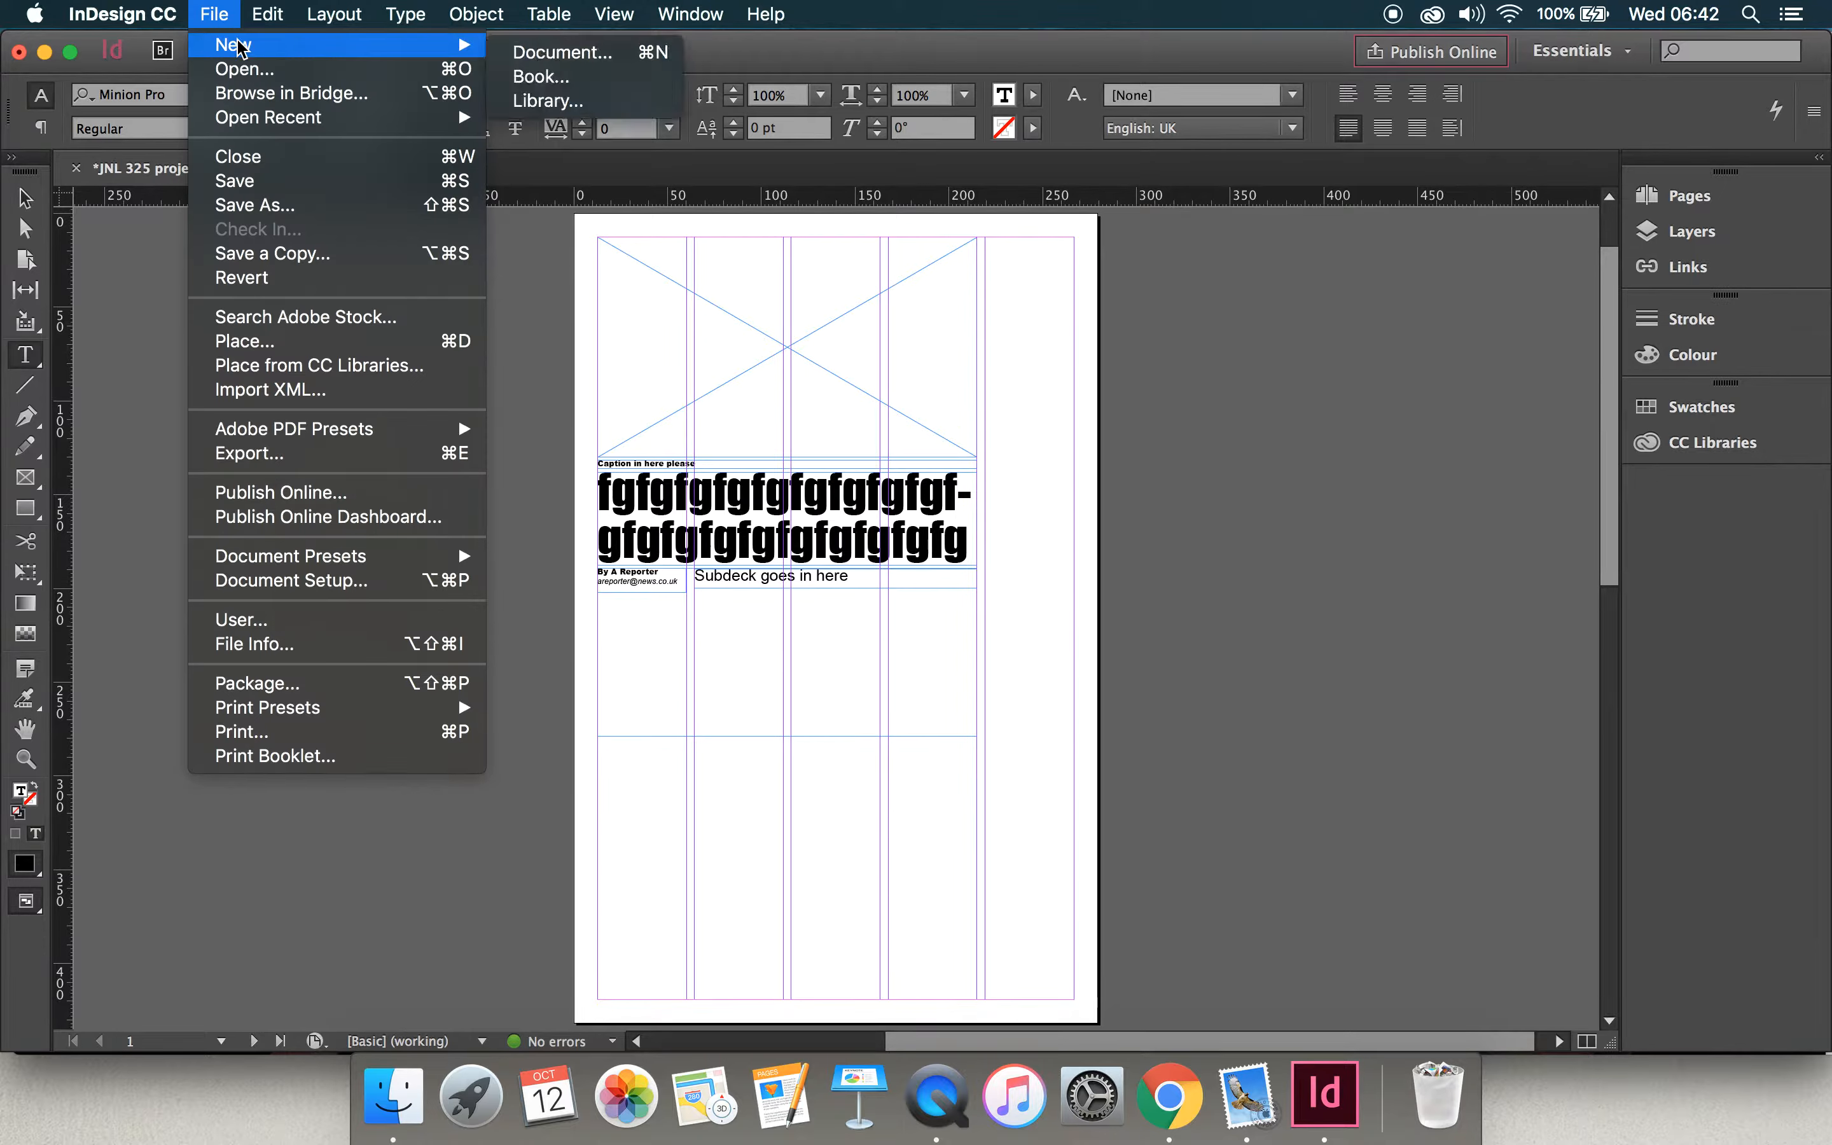
left_click(534, 114)
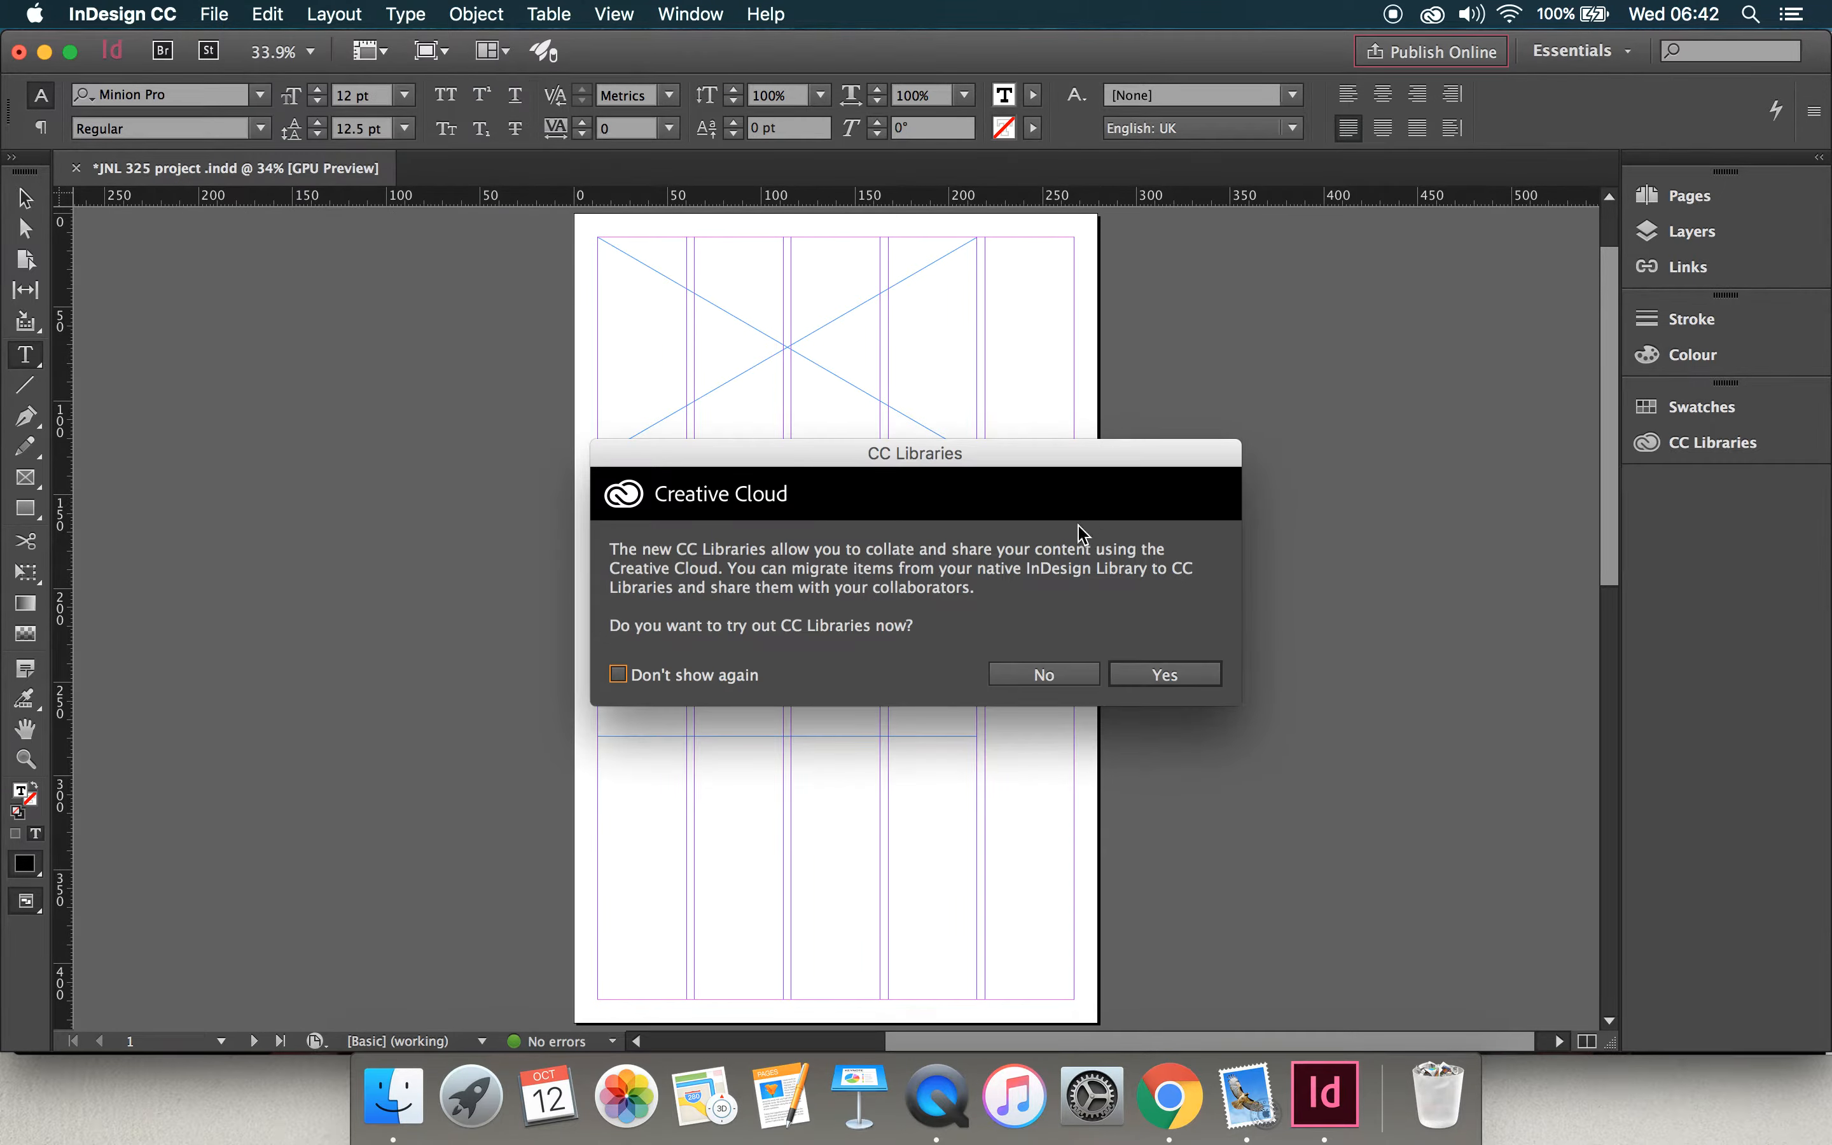
left_click(1042, 675)
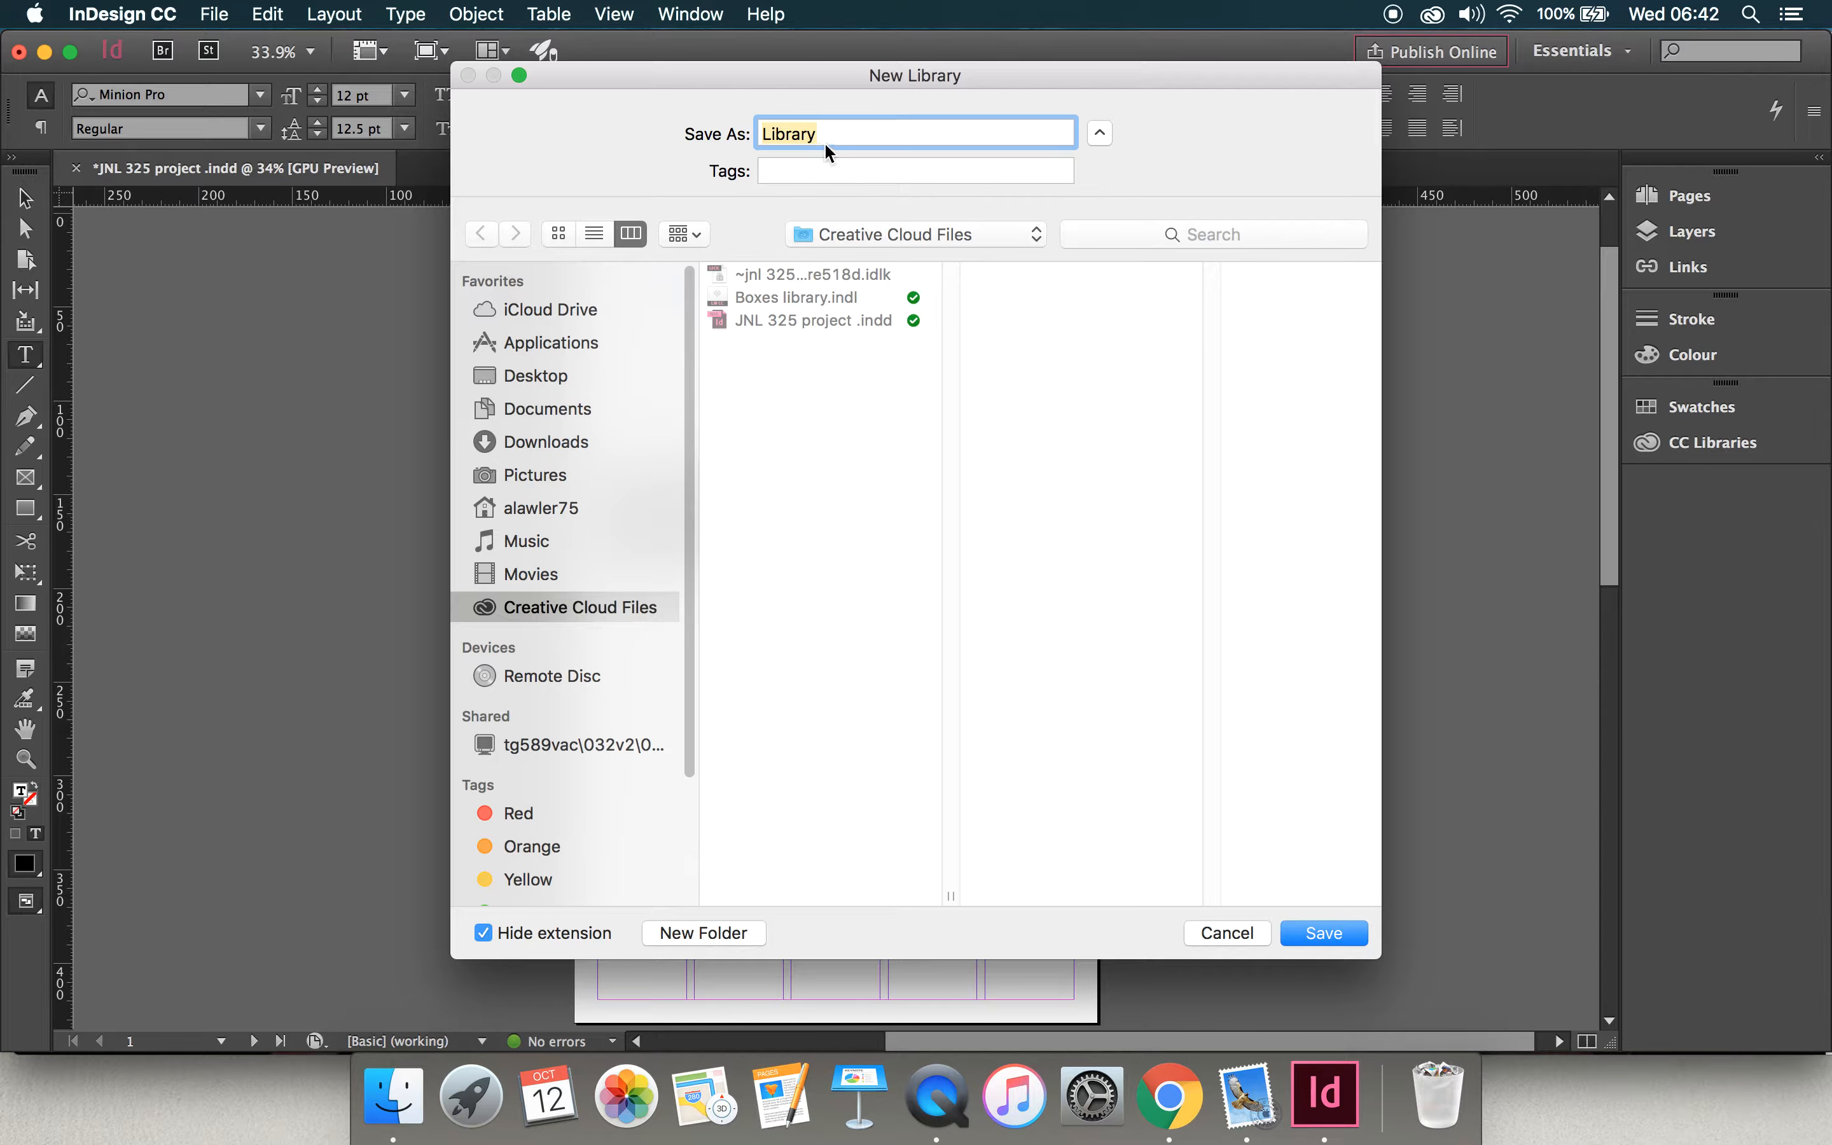
left_click(768, 134)
key("BackSpace")
type("Page boxes l")
left_click(1340, 951)
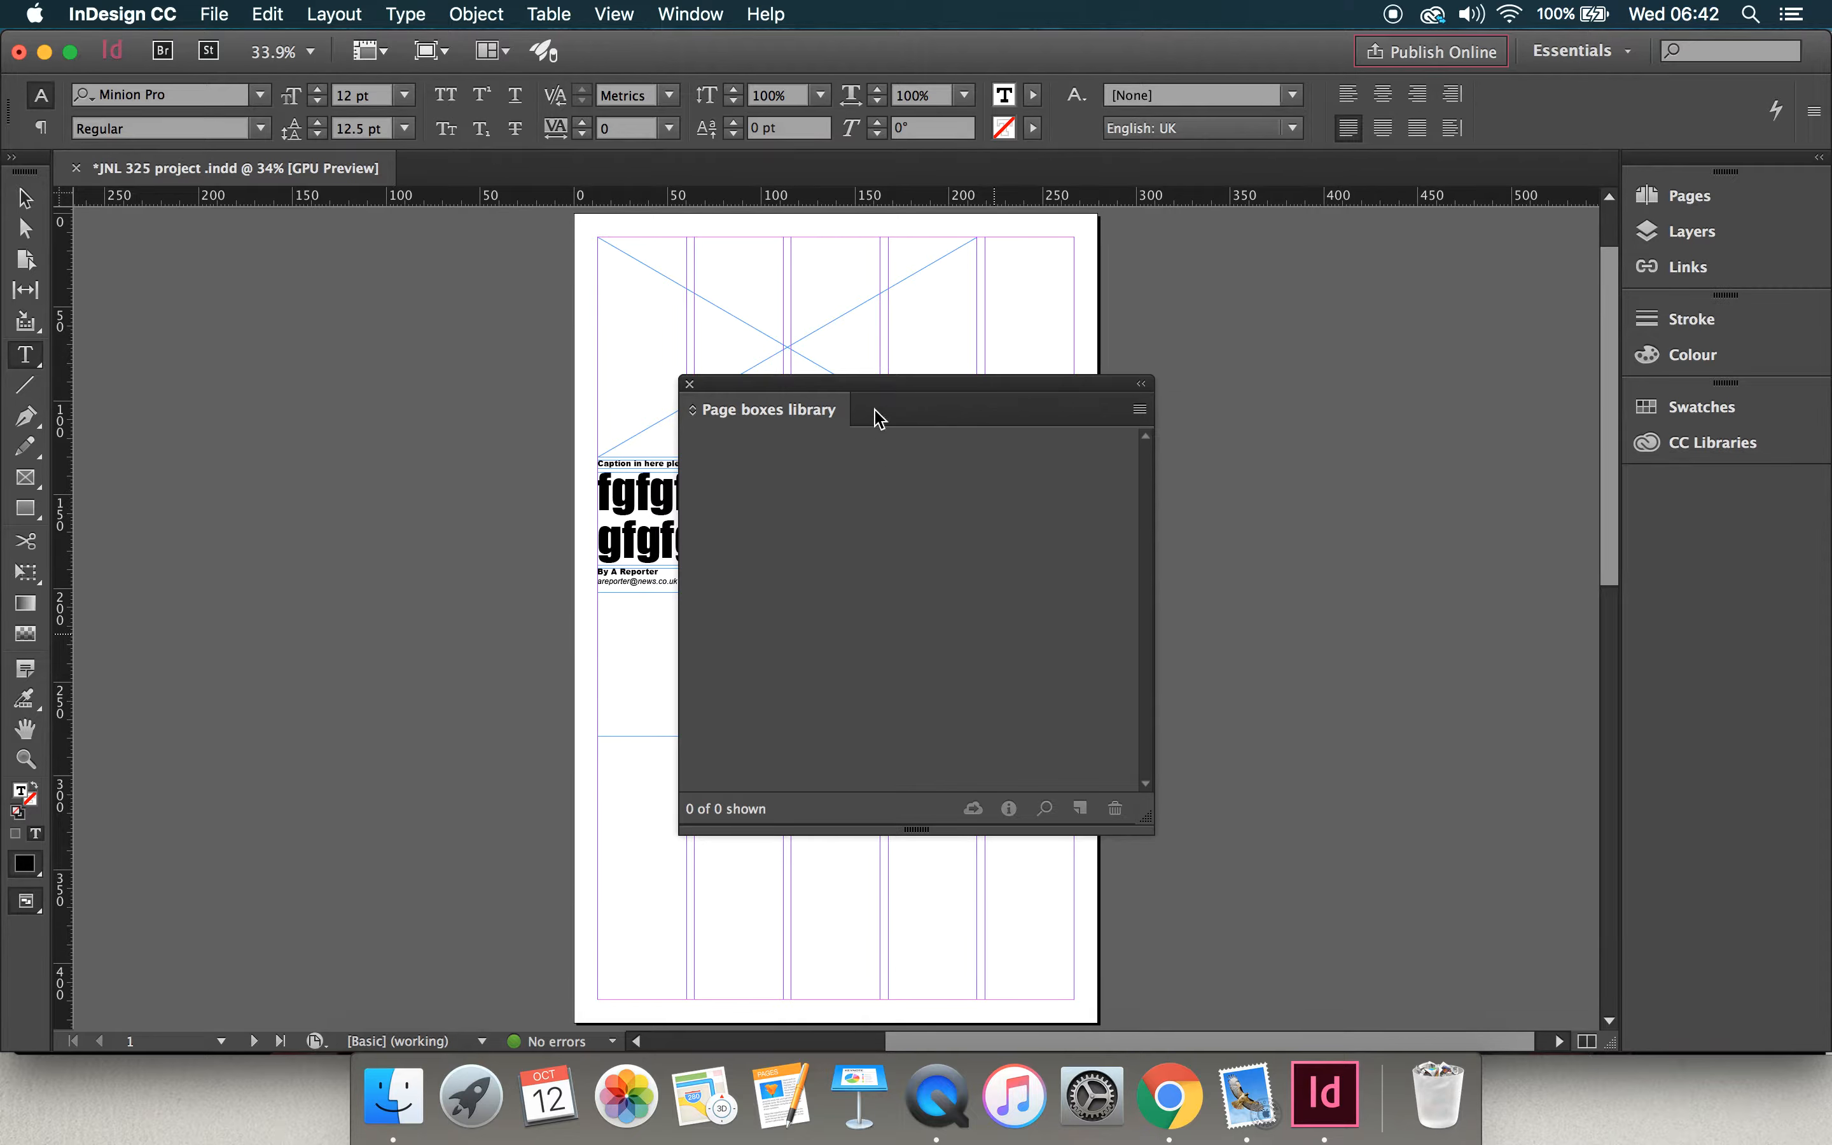
left_click_drag(873, 394, 1505, 312)
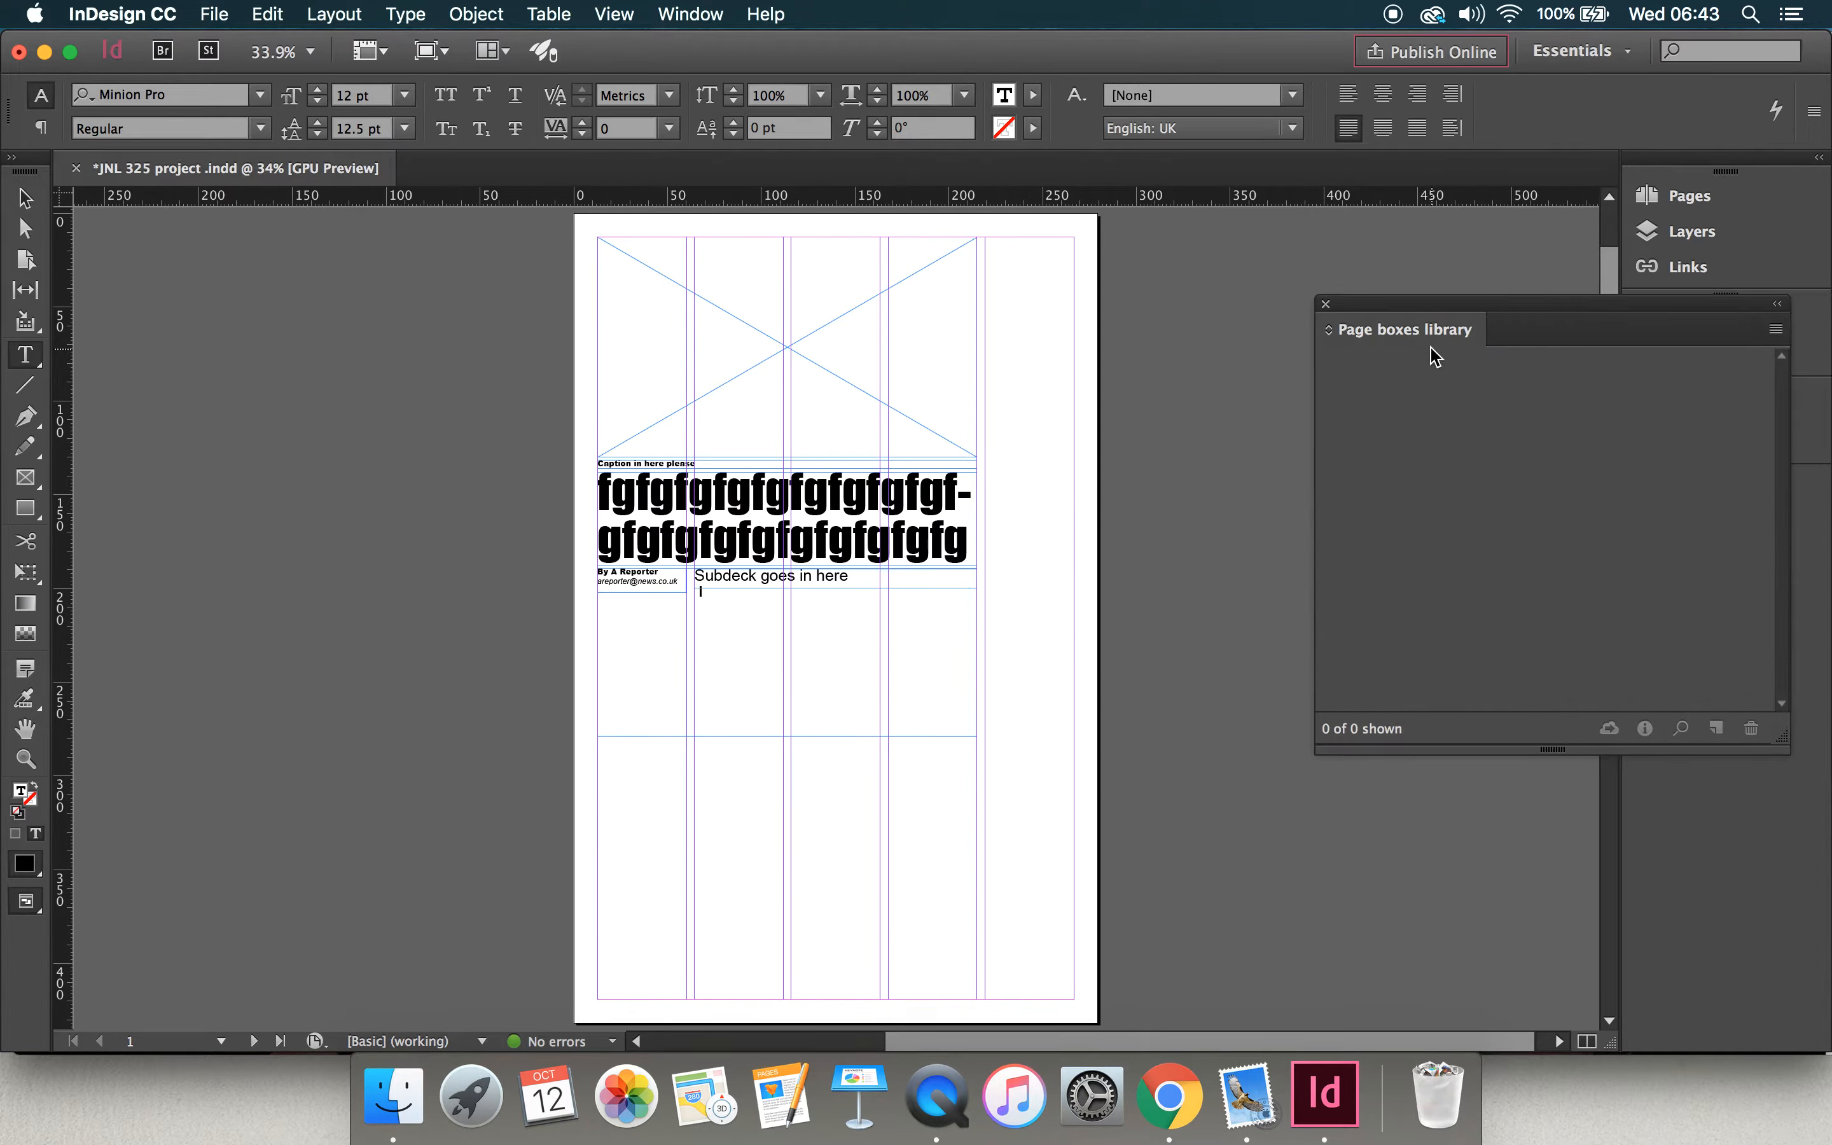
mouse_move(1406, 314)
left_mouse_down()
mouse_move(1362, 314)
mouse_move(1434, 333)
mouse_move(1279, 469)
mouse_move(1457, 295)
mouse_move(1394, 229)
mouse_move(1260, 458)
mouse_move(1506, 409)
mouse_move(1442, 402)
left_mouse_up()
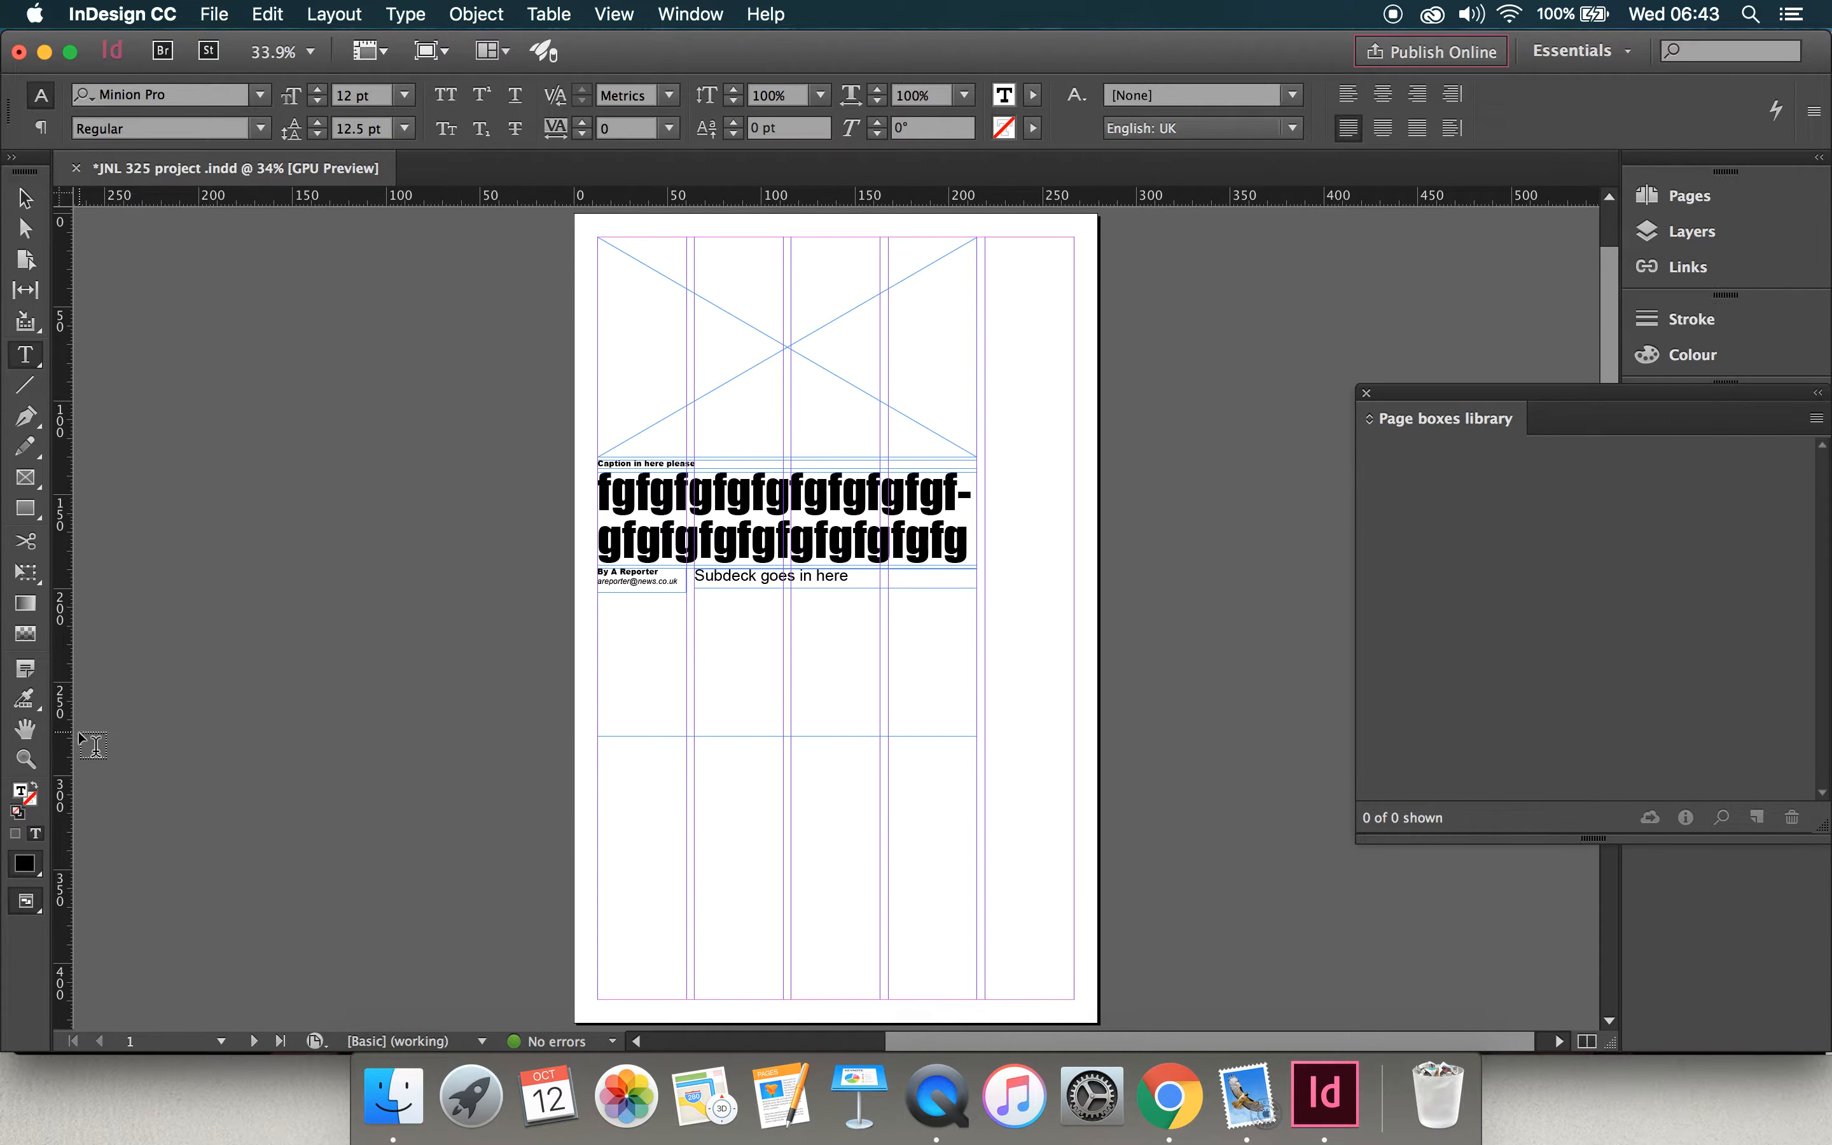
Step: Add the picture frame and its caption box together as one item in the Page boxes library
left_click(29, 761)
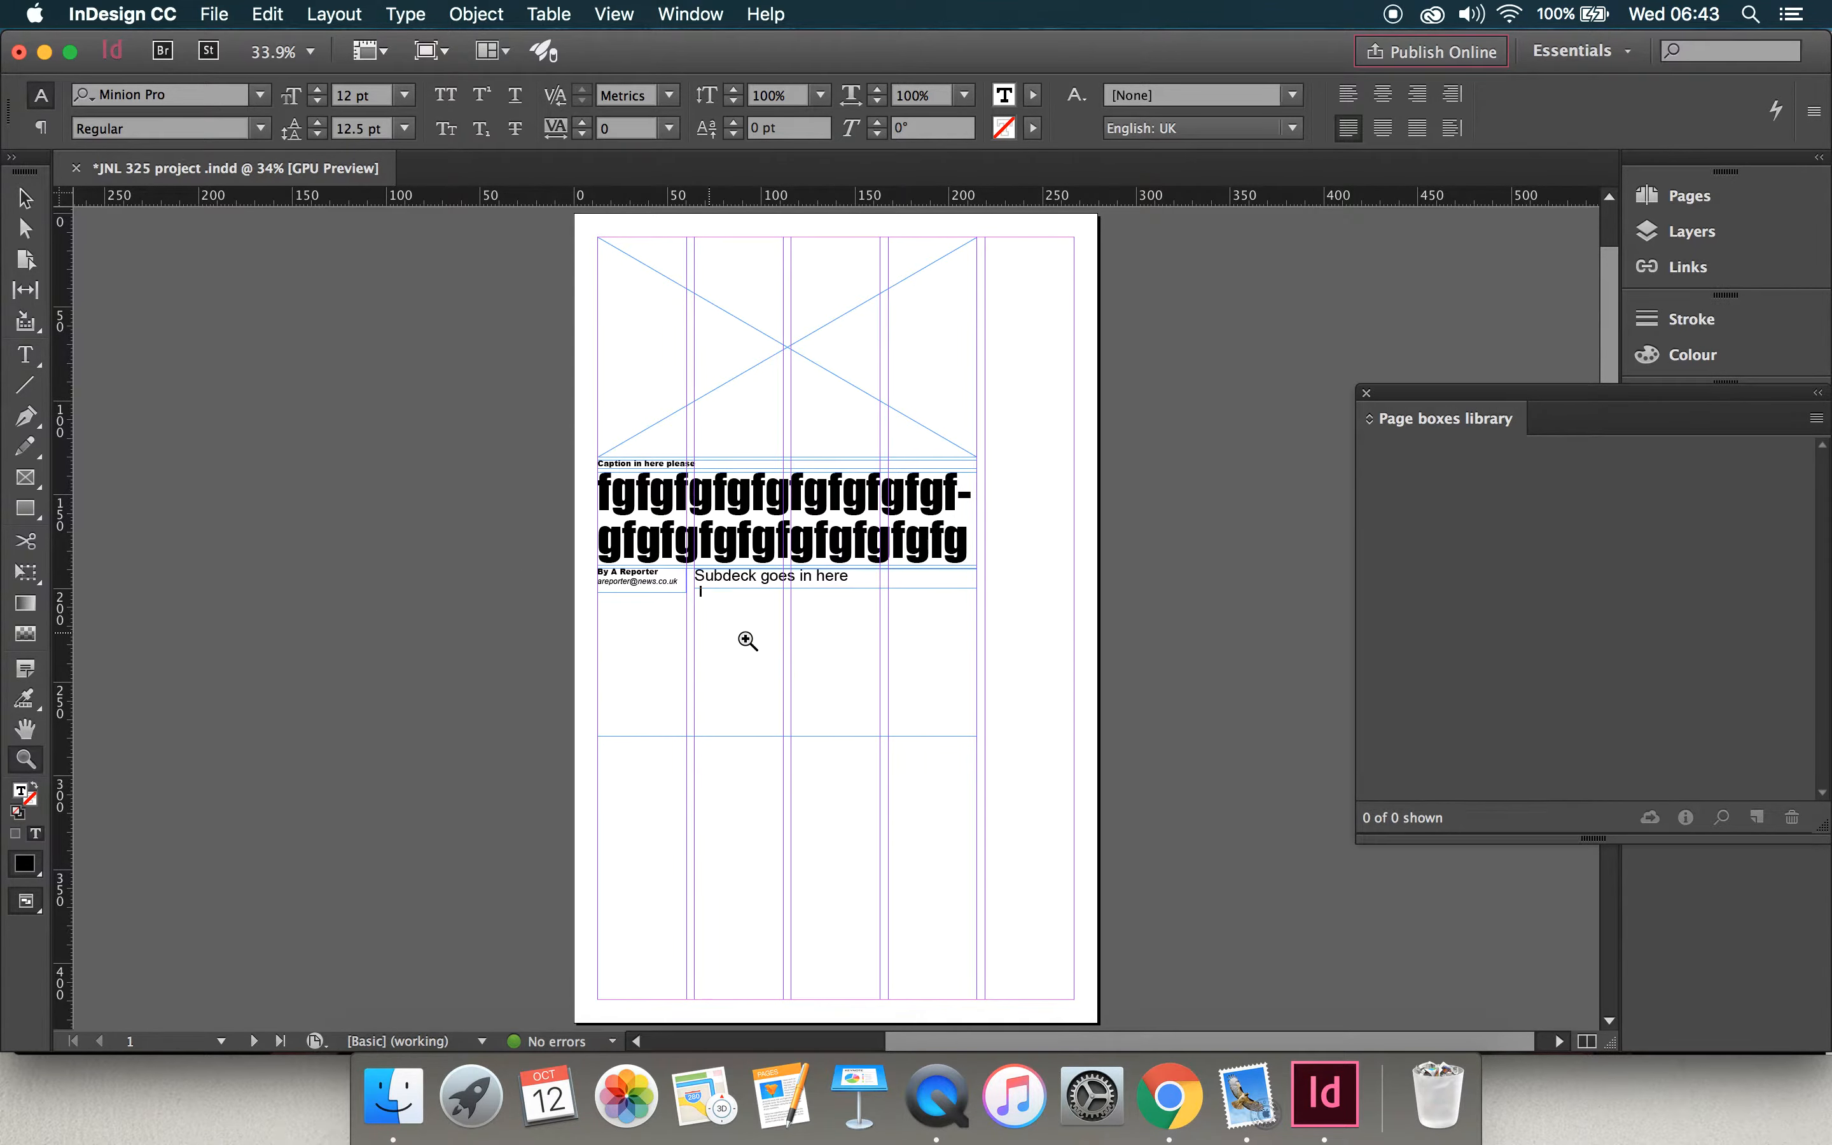
left_click(776, 643)
scroll(776, 643, "up", 5)
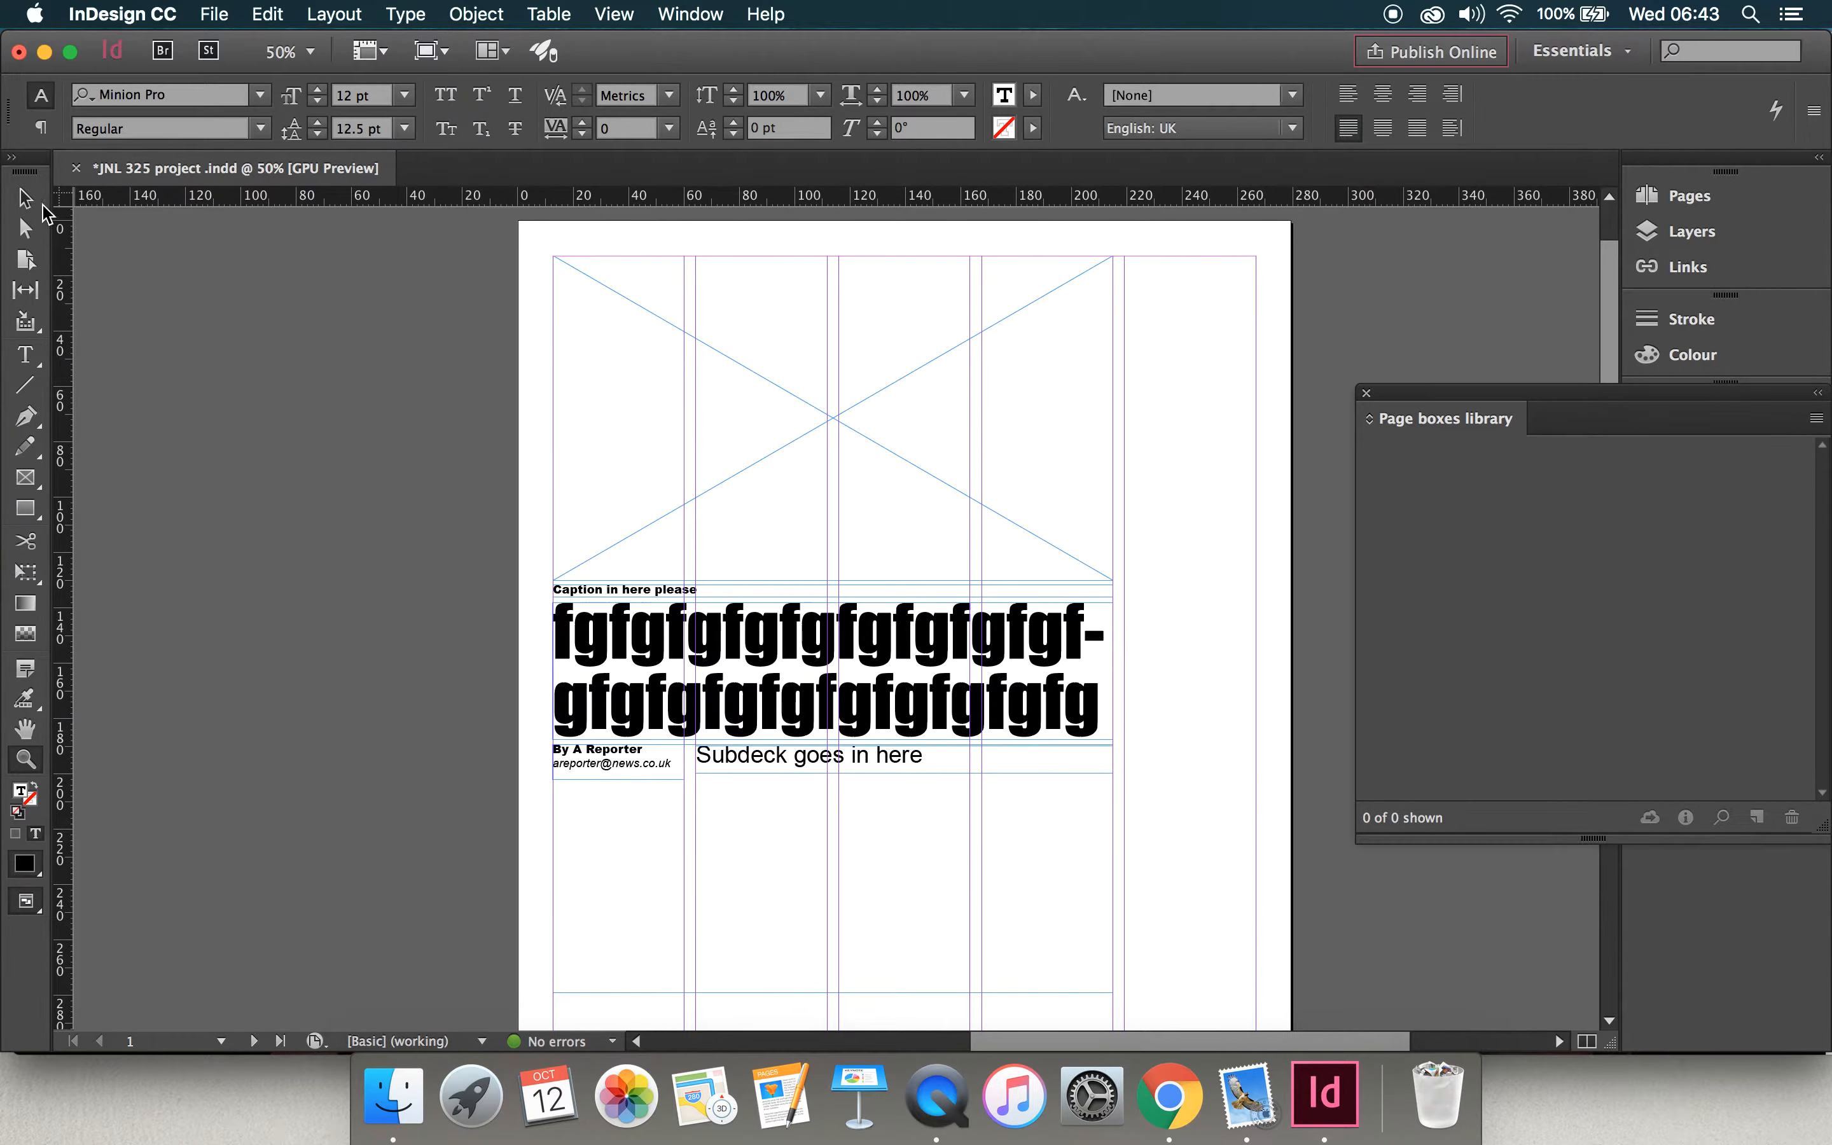
left_click(34, 203)
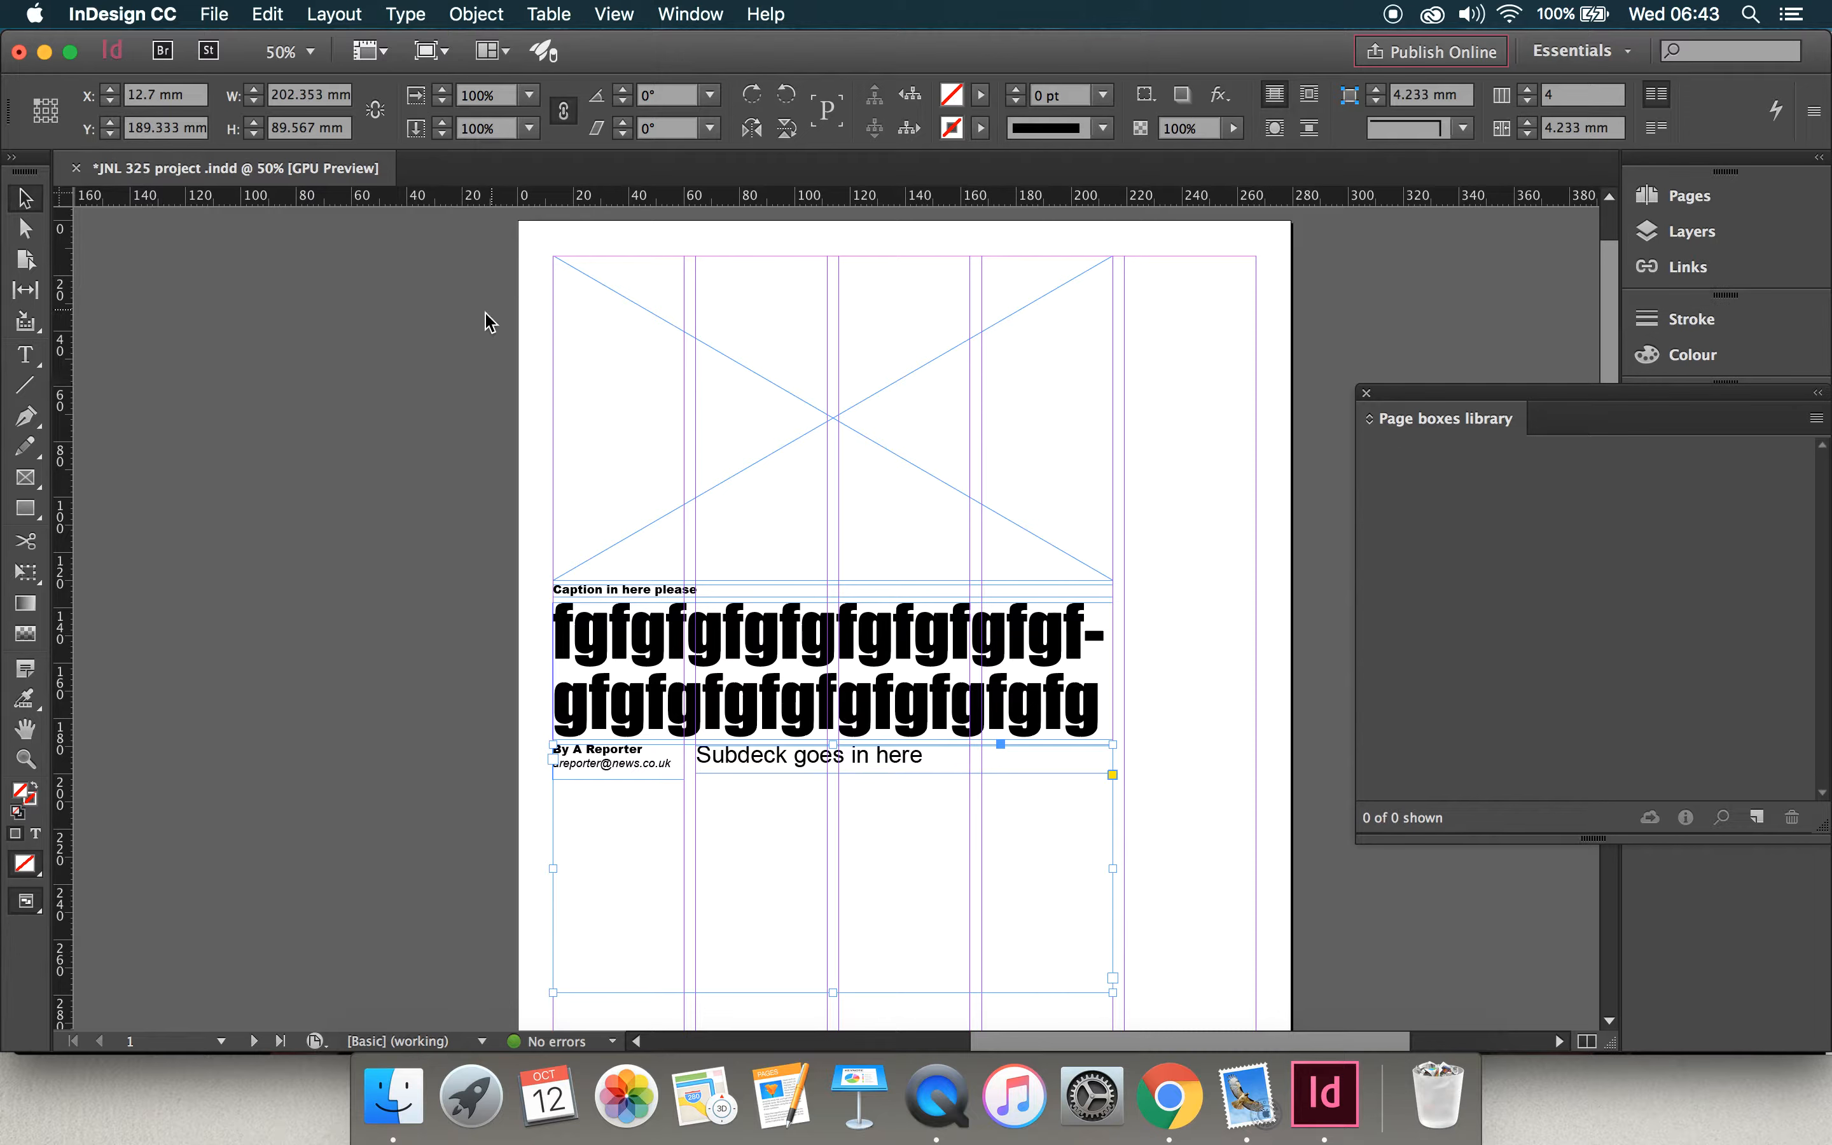
left_click(574, 266)
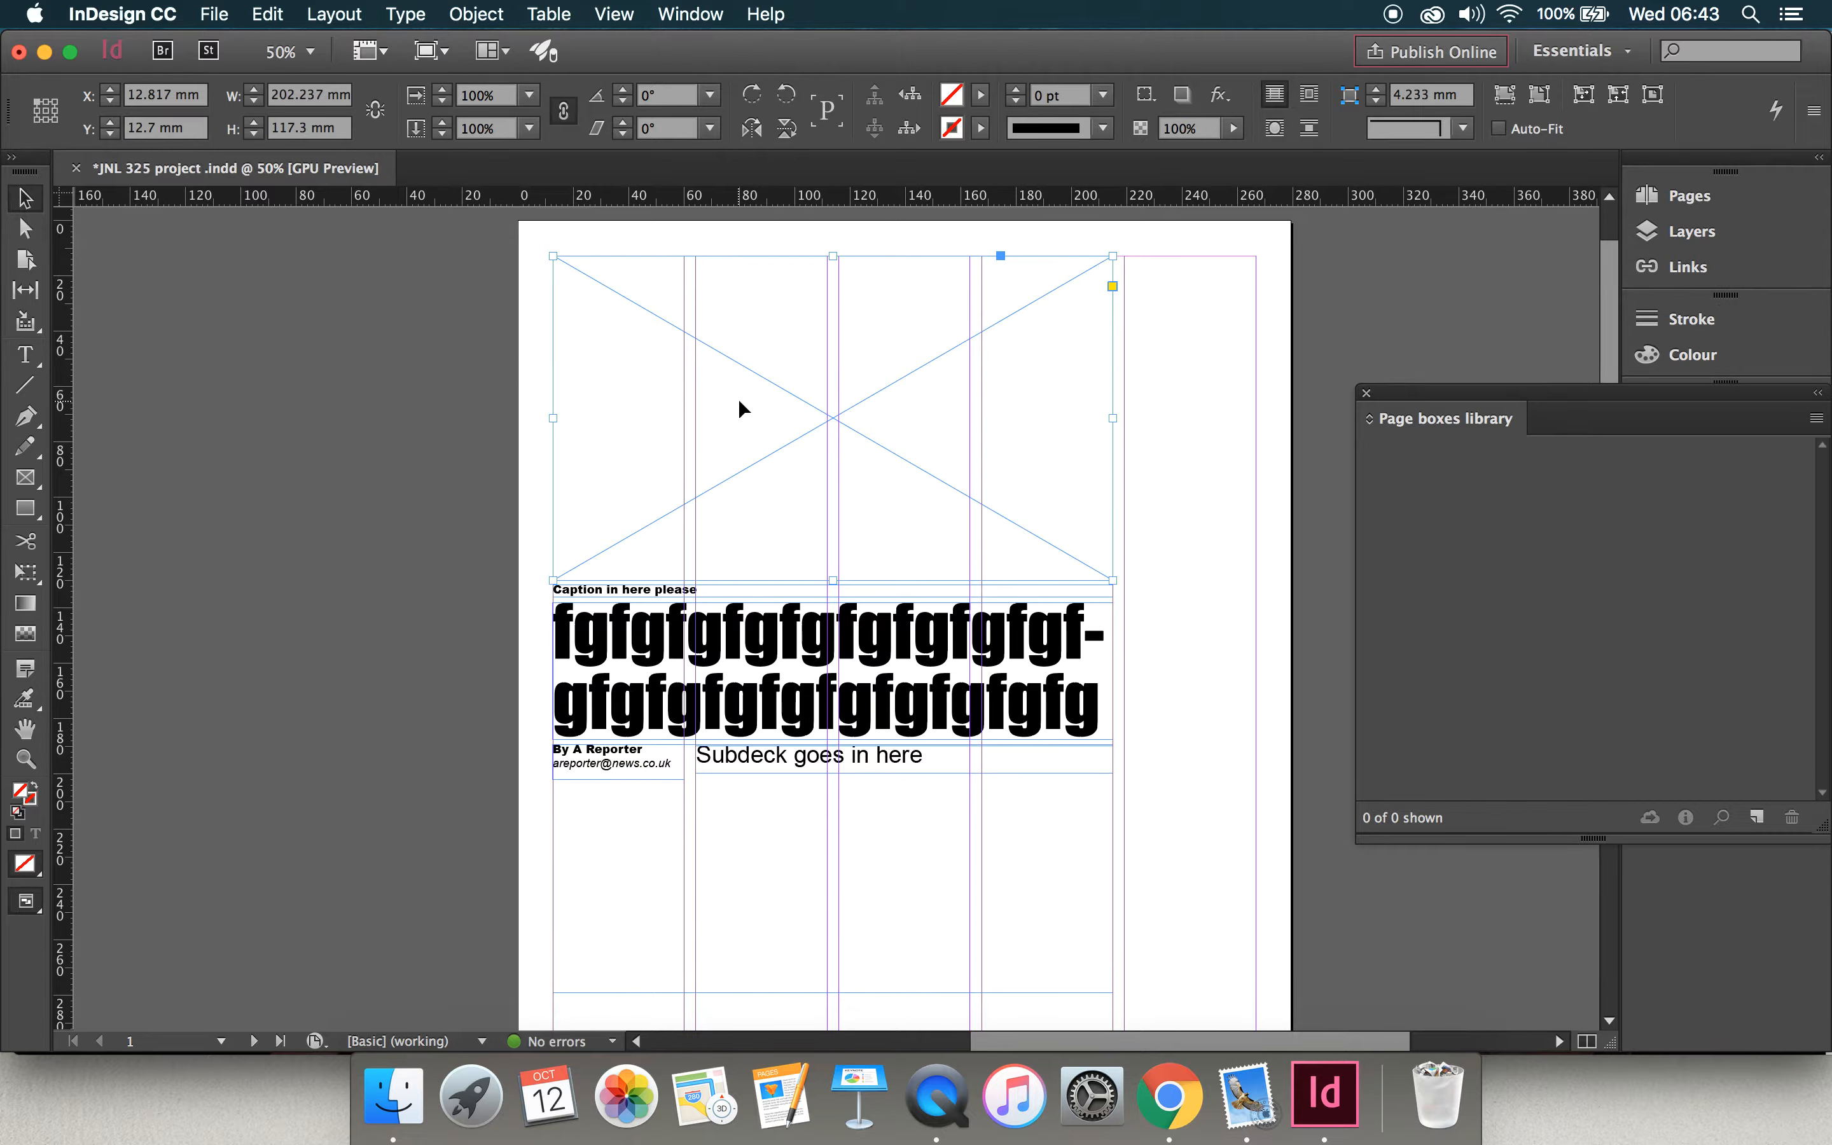
left_click(720, 597, "shift")
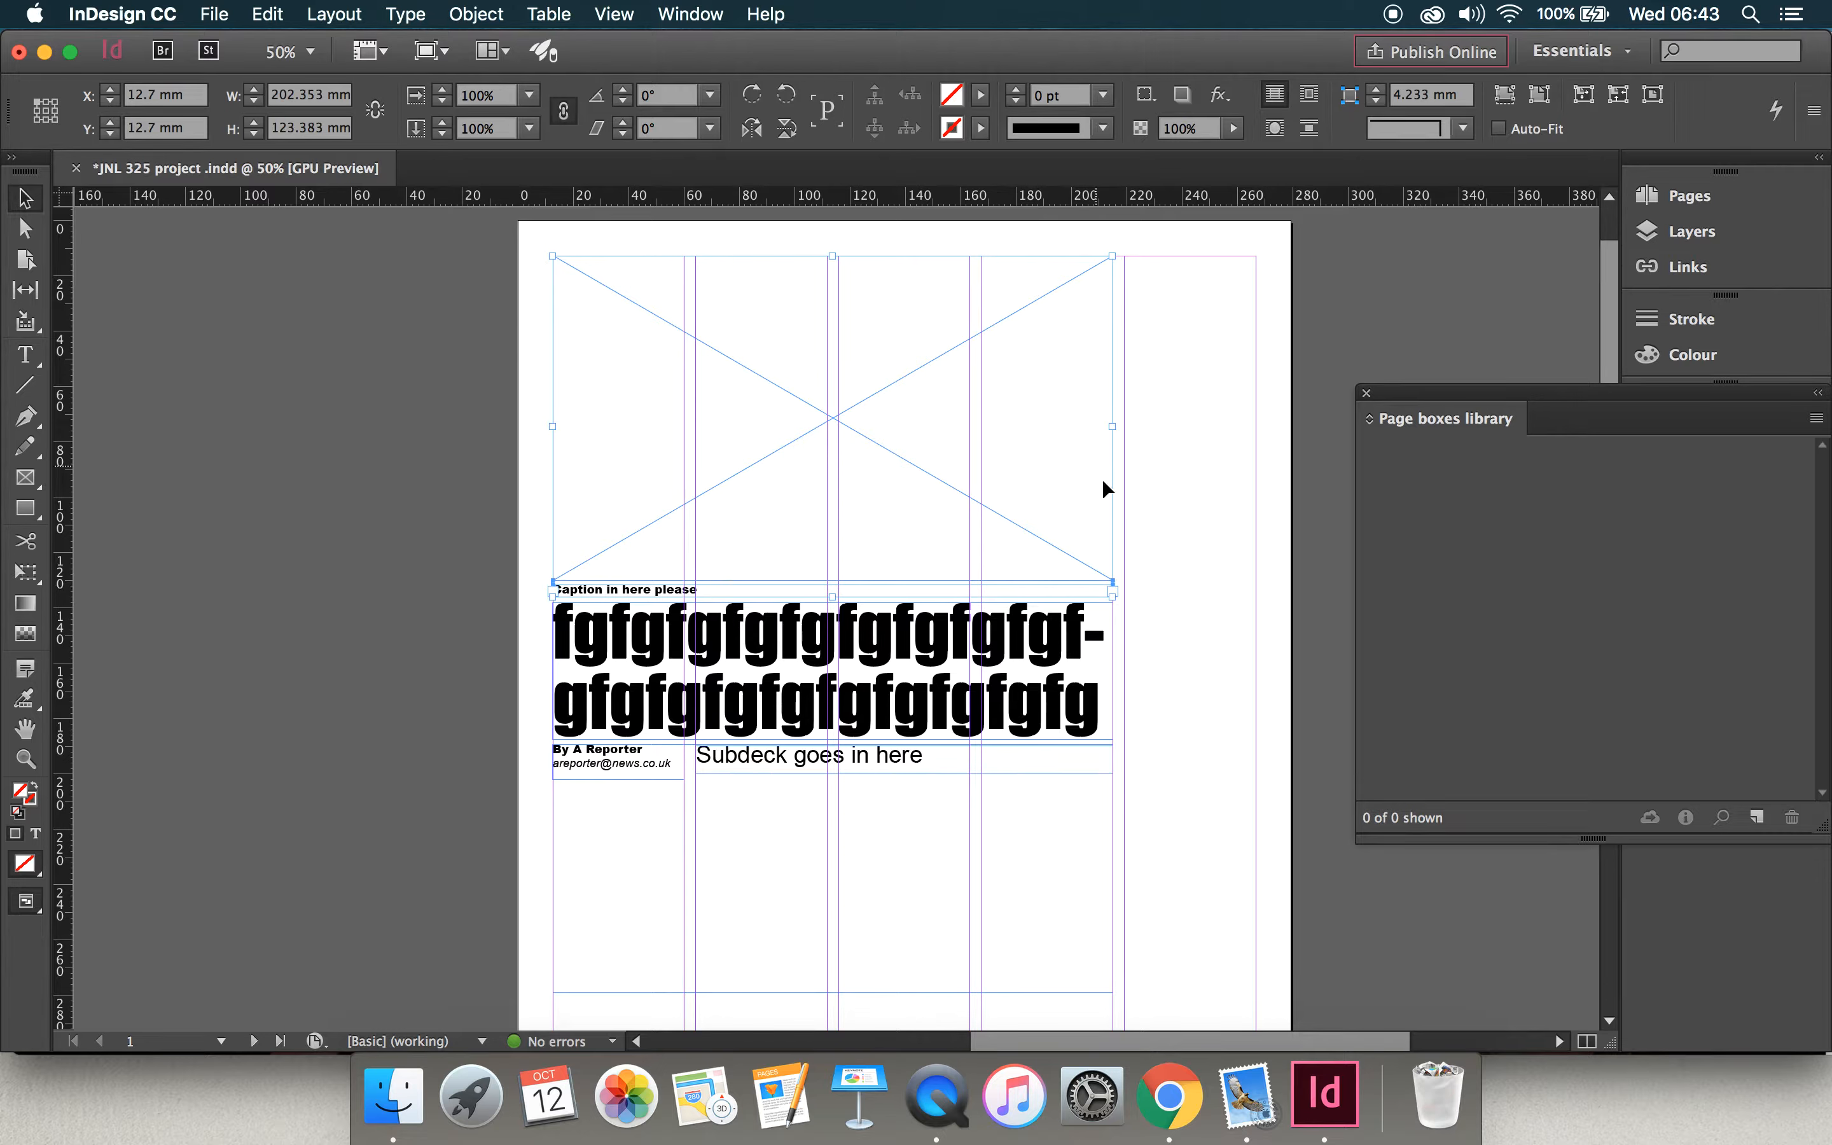
left_click_drag(985, 435, 1551, 533)
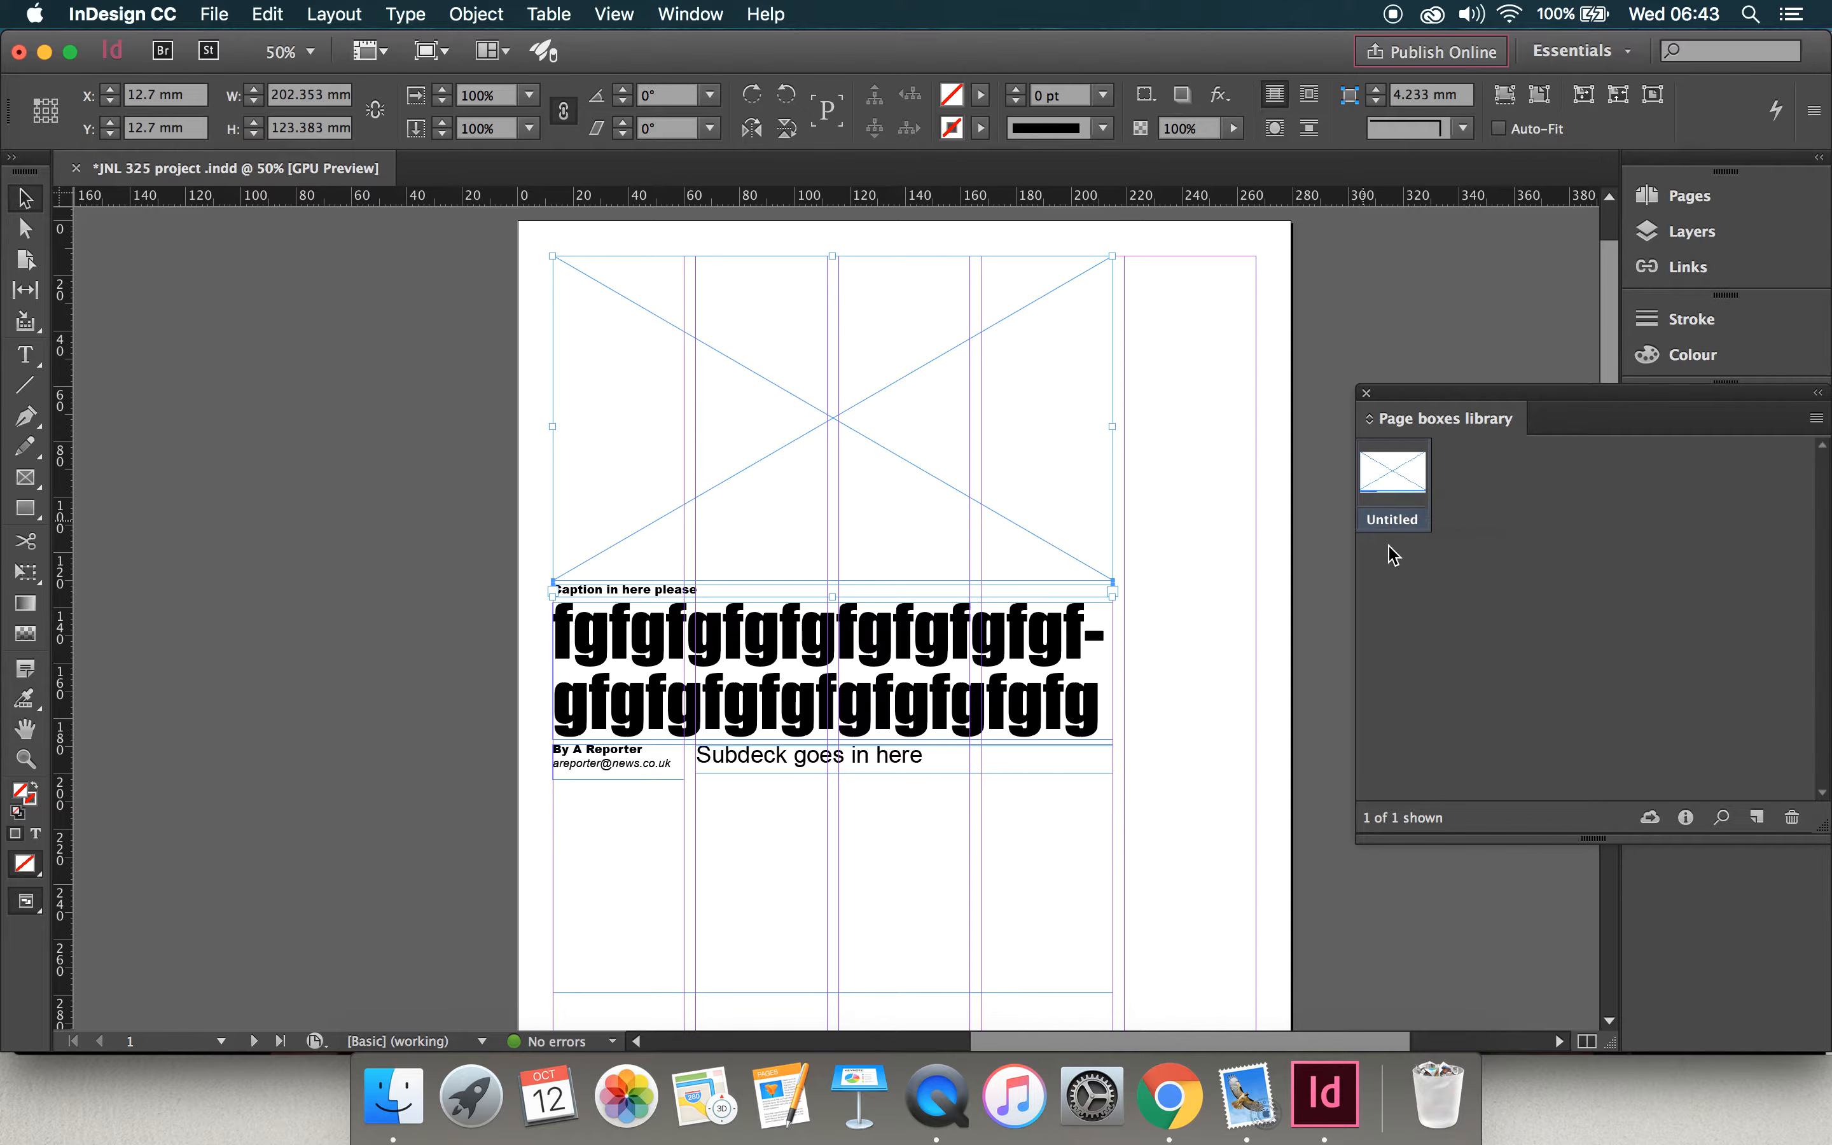
Step: Name the new picture-and-caption library item "Pic and caption"
double_click(1407, 528)
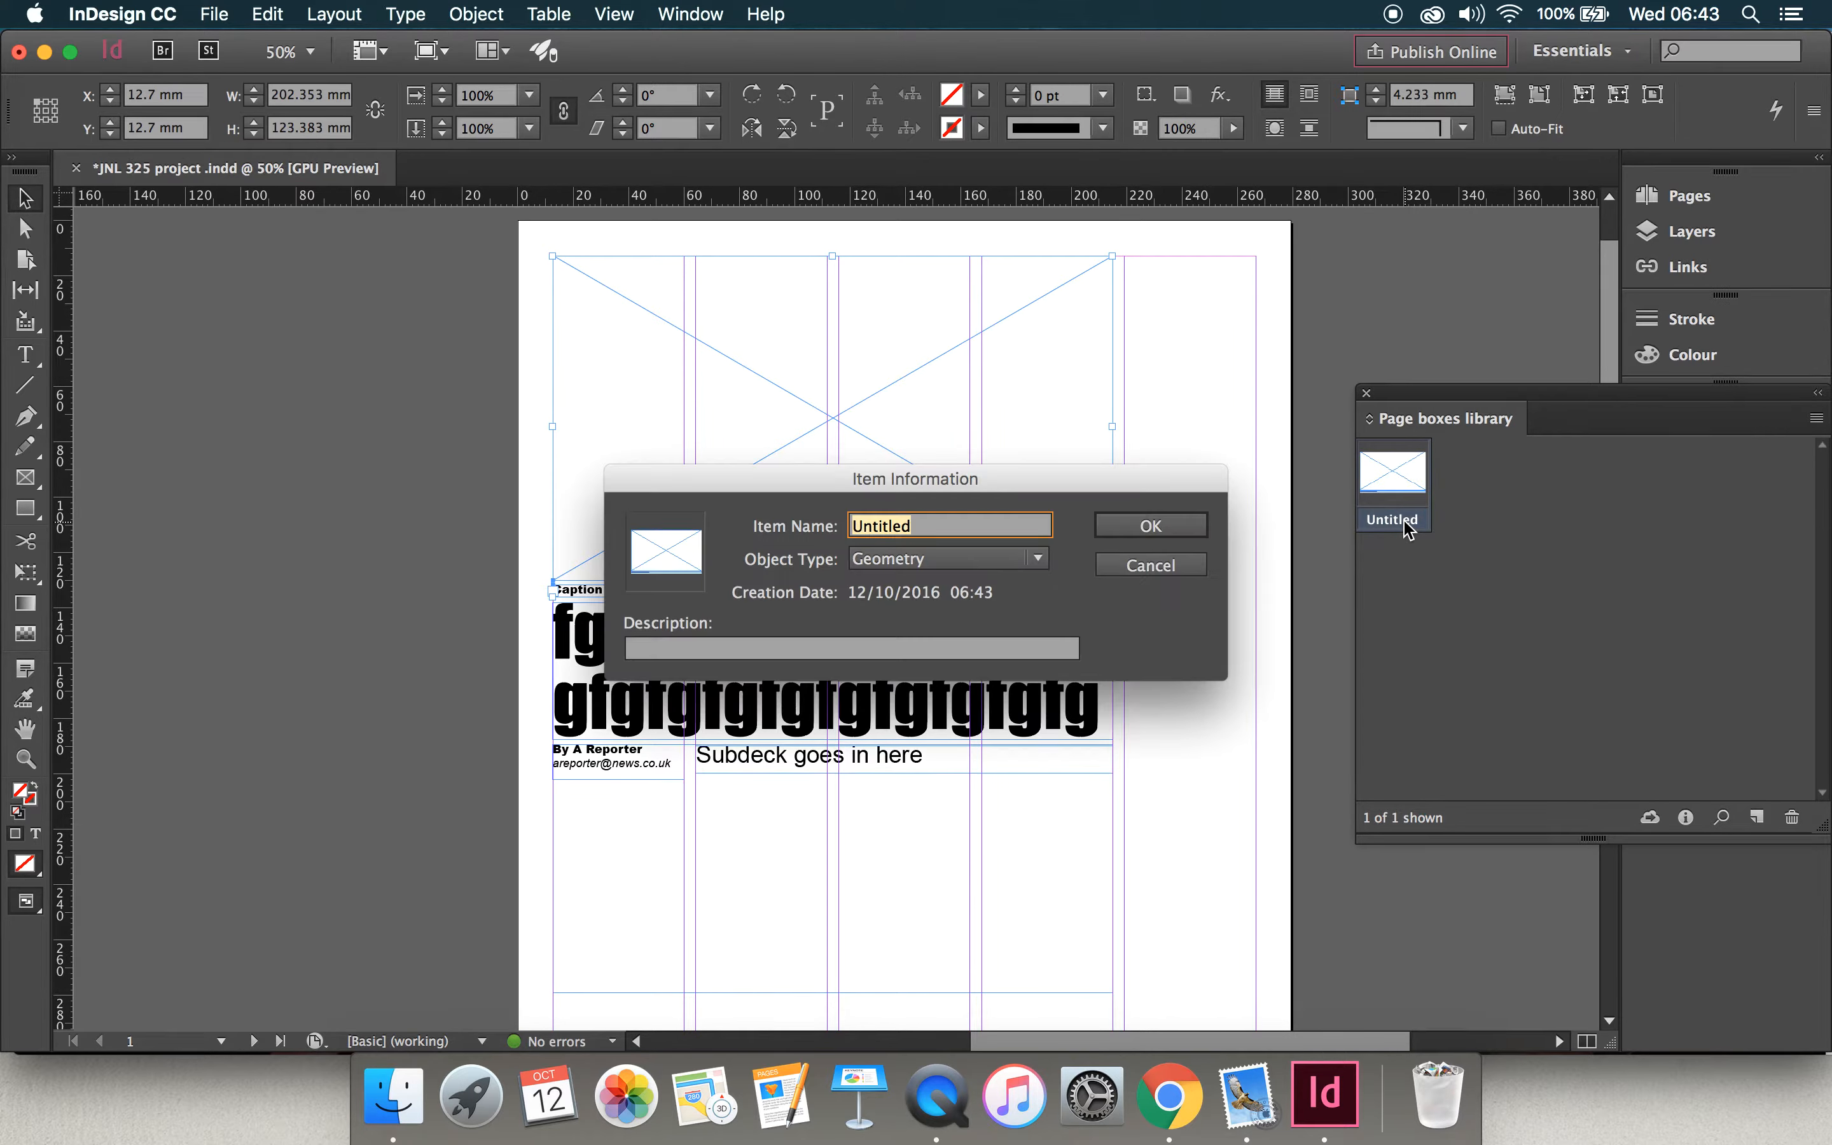
left_click(1184, 565)
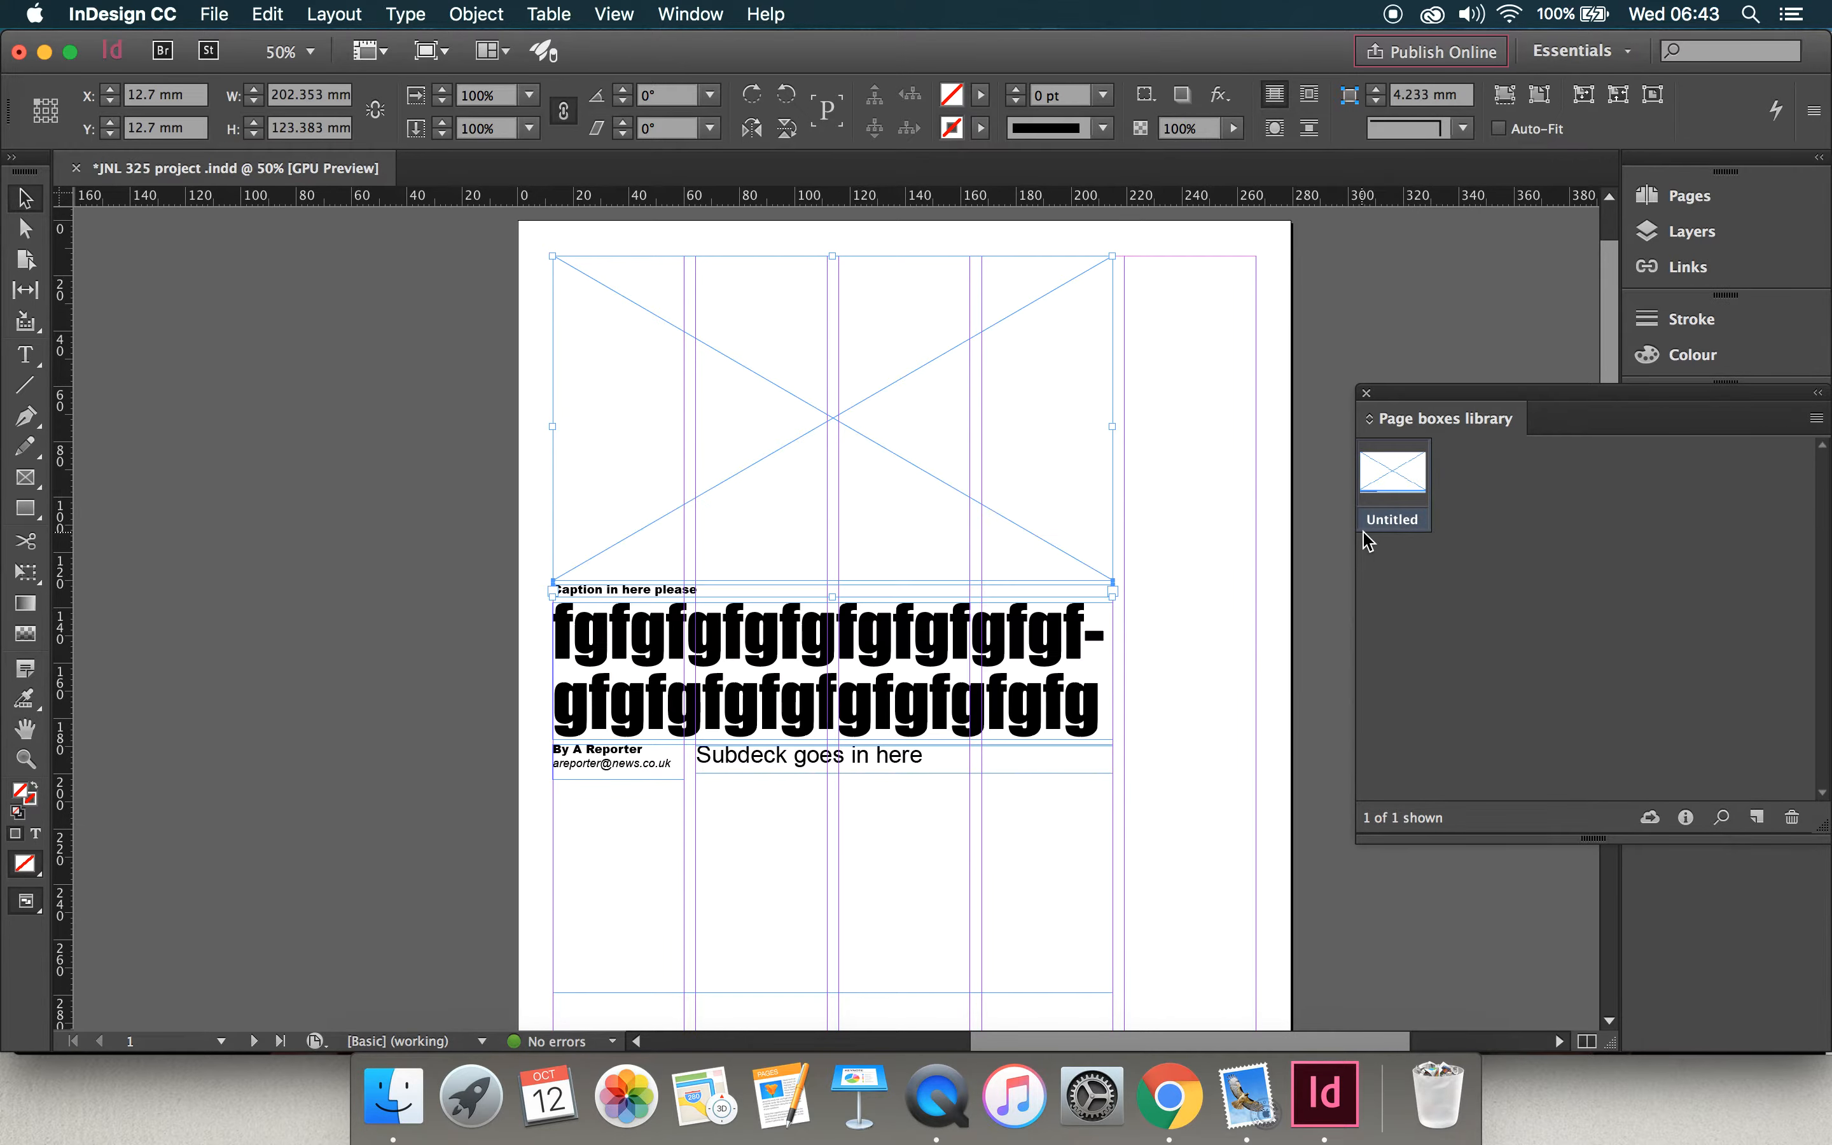
double_click(1394, 520)
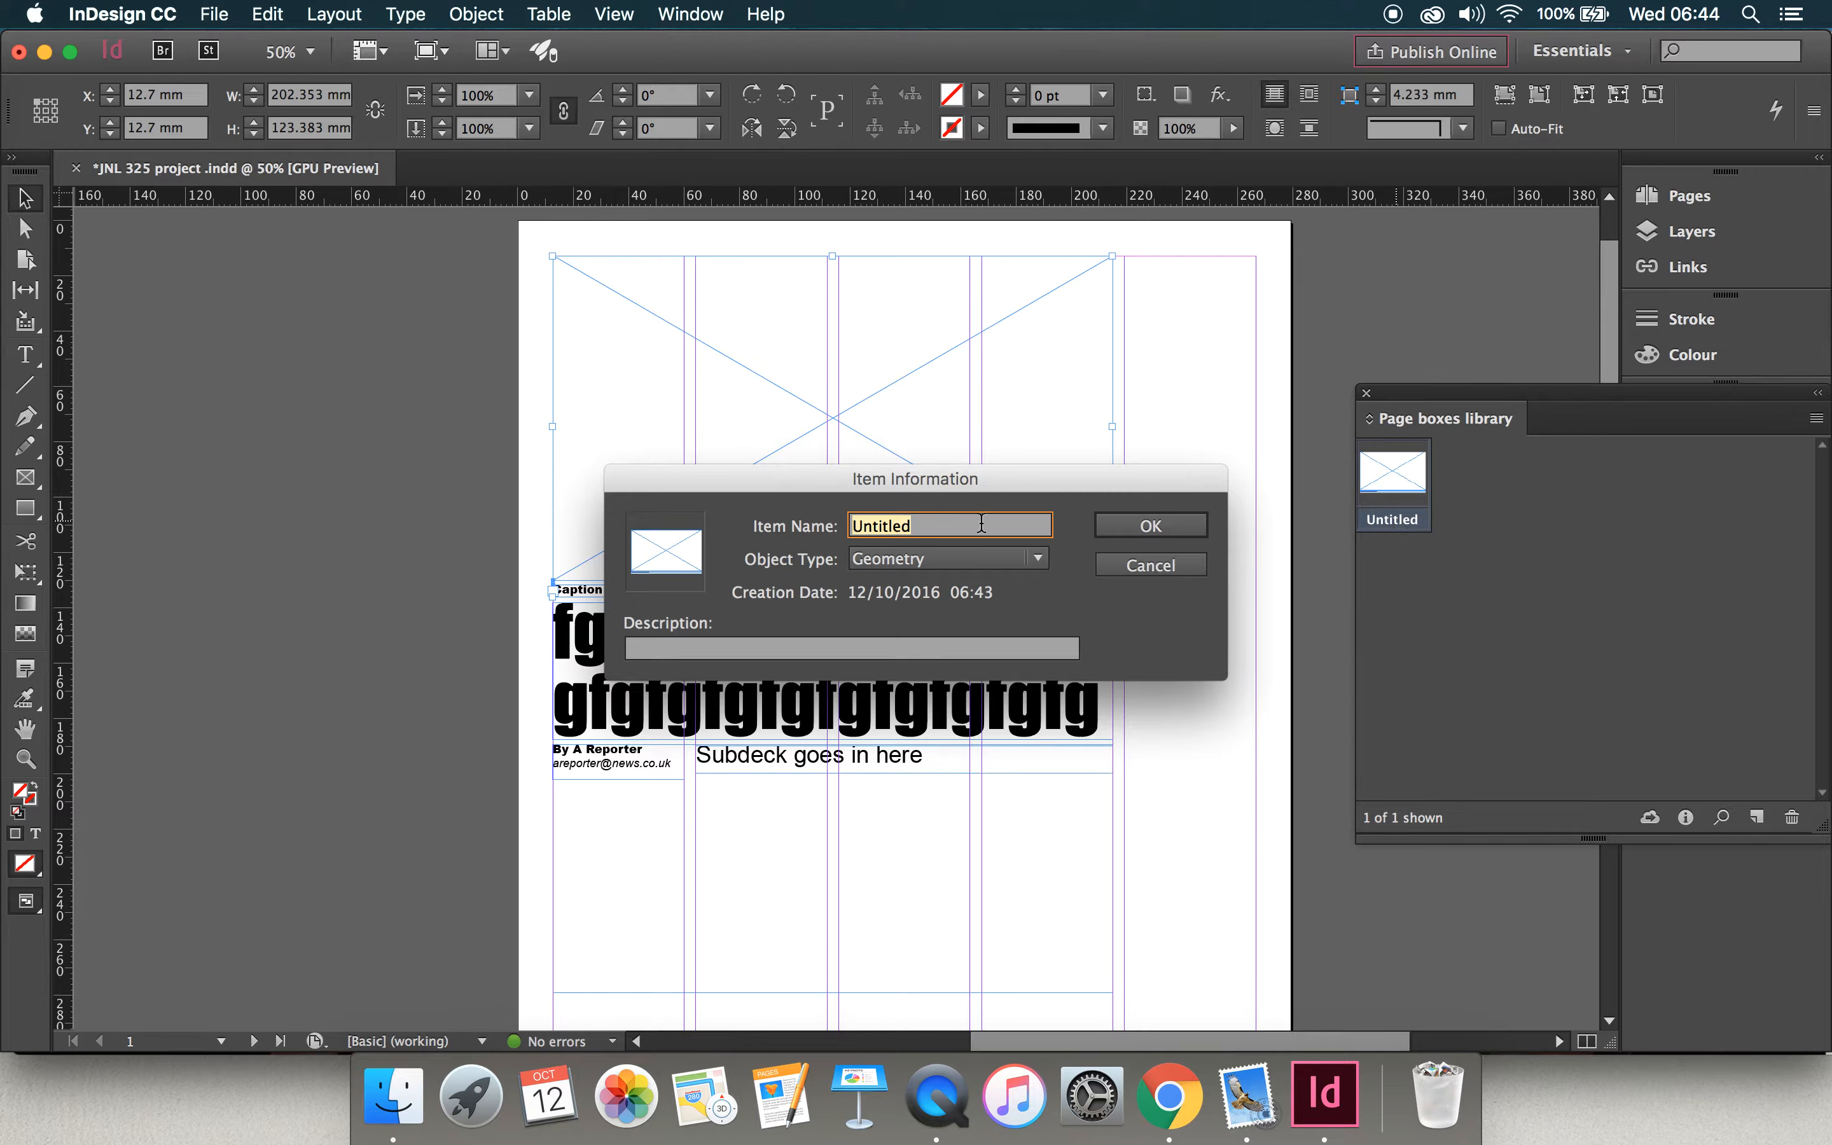
type("Pic and caption")
left_click(1144, 526)
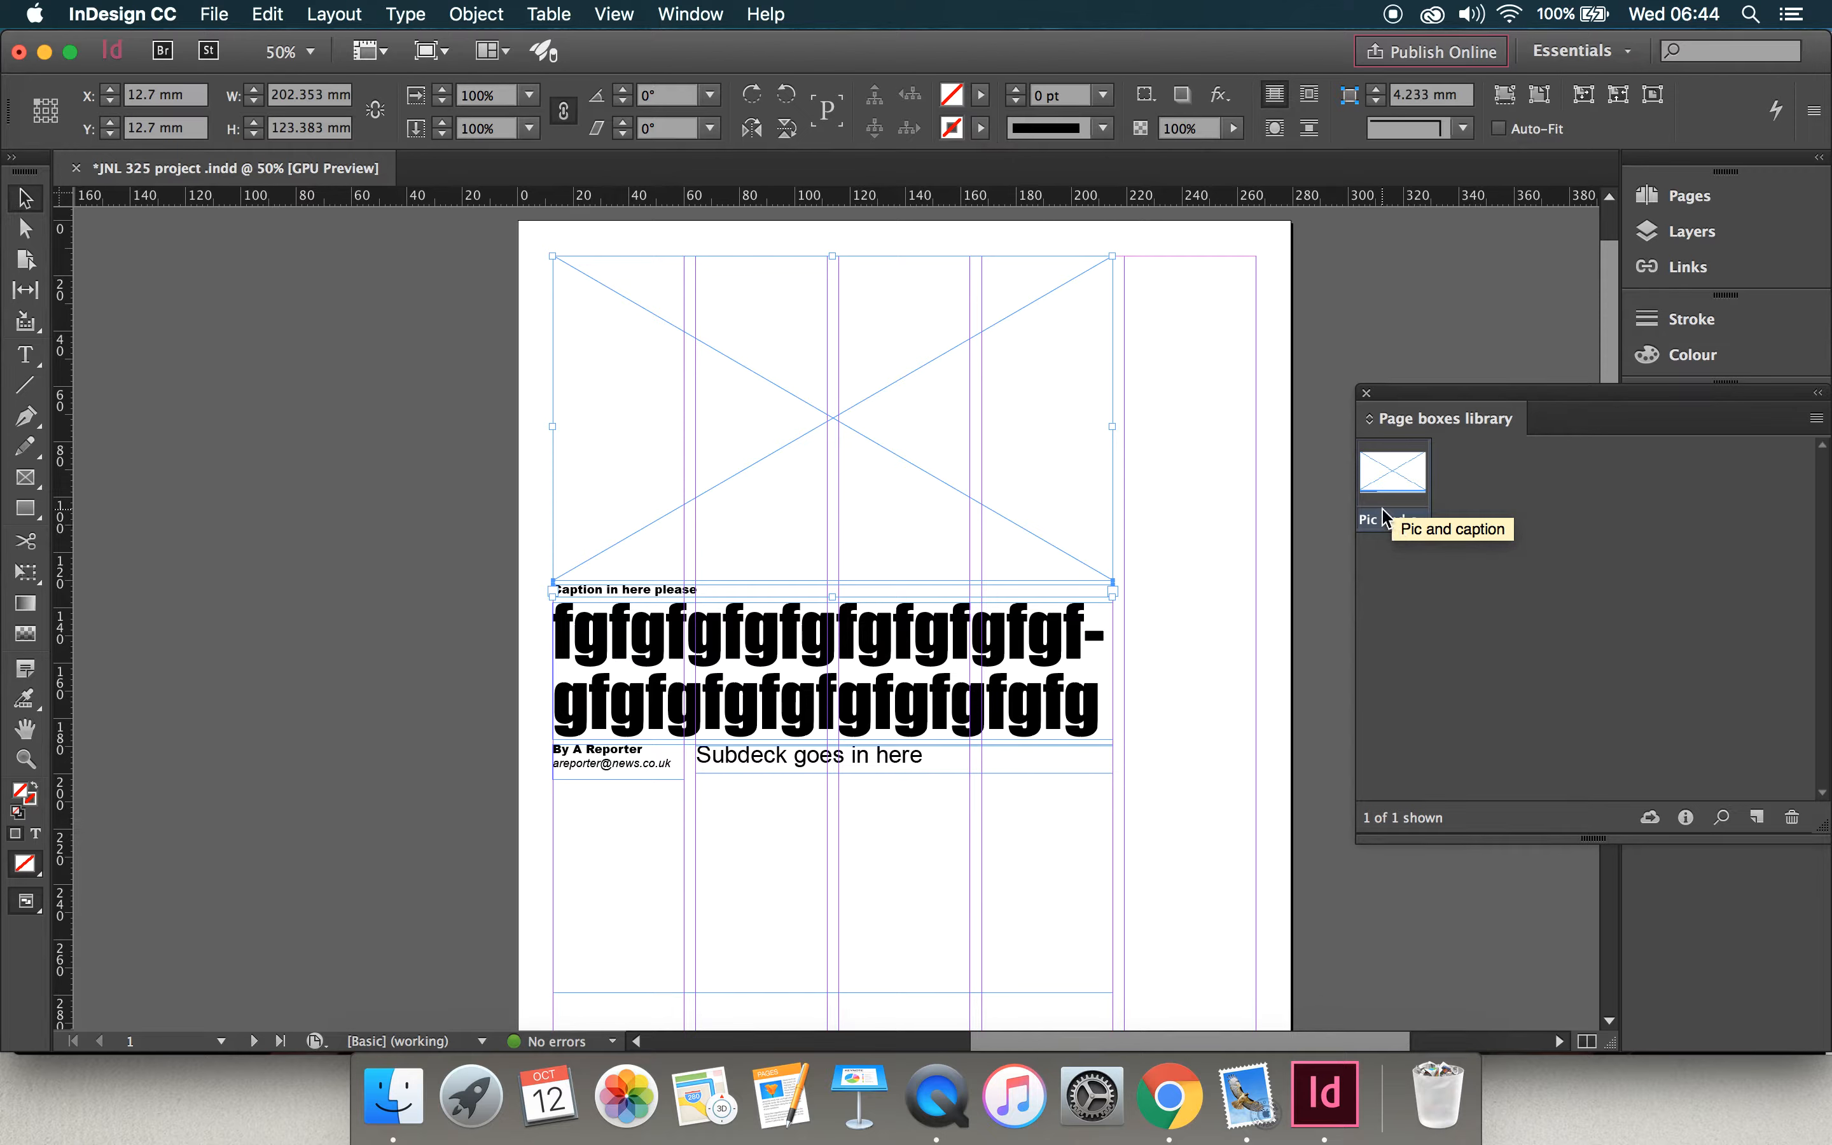
Step: Add the headline text frame to the Page boxes library and name the item "Headline"
left_click(1210, 608)
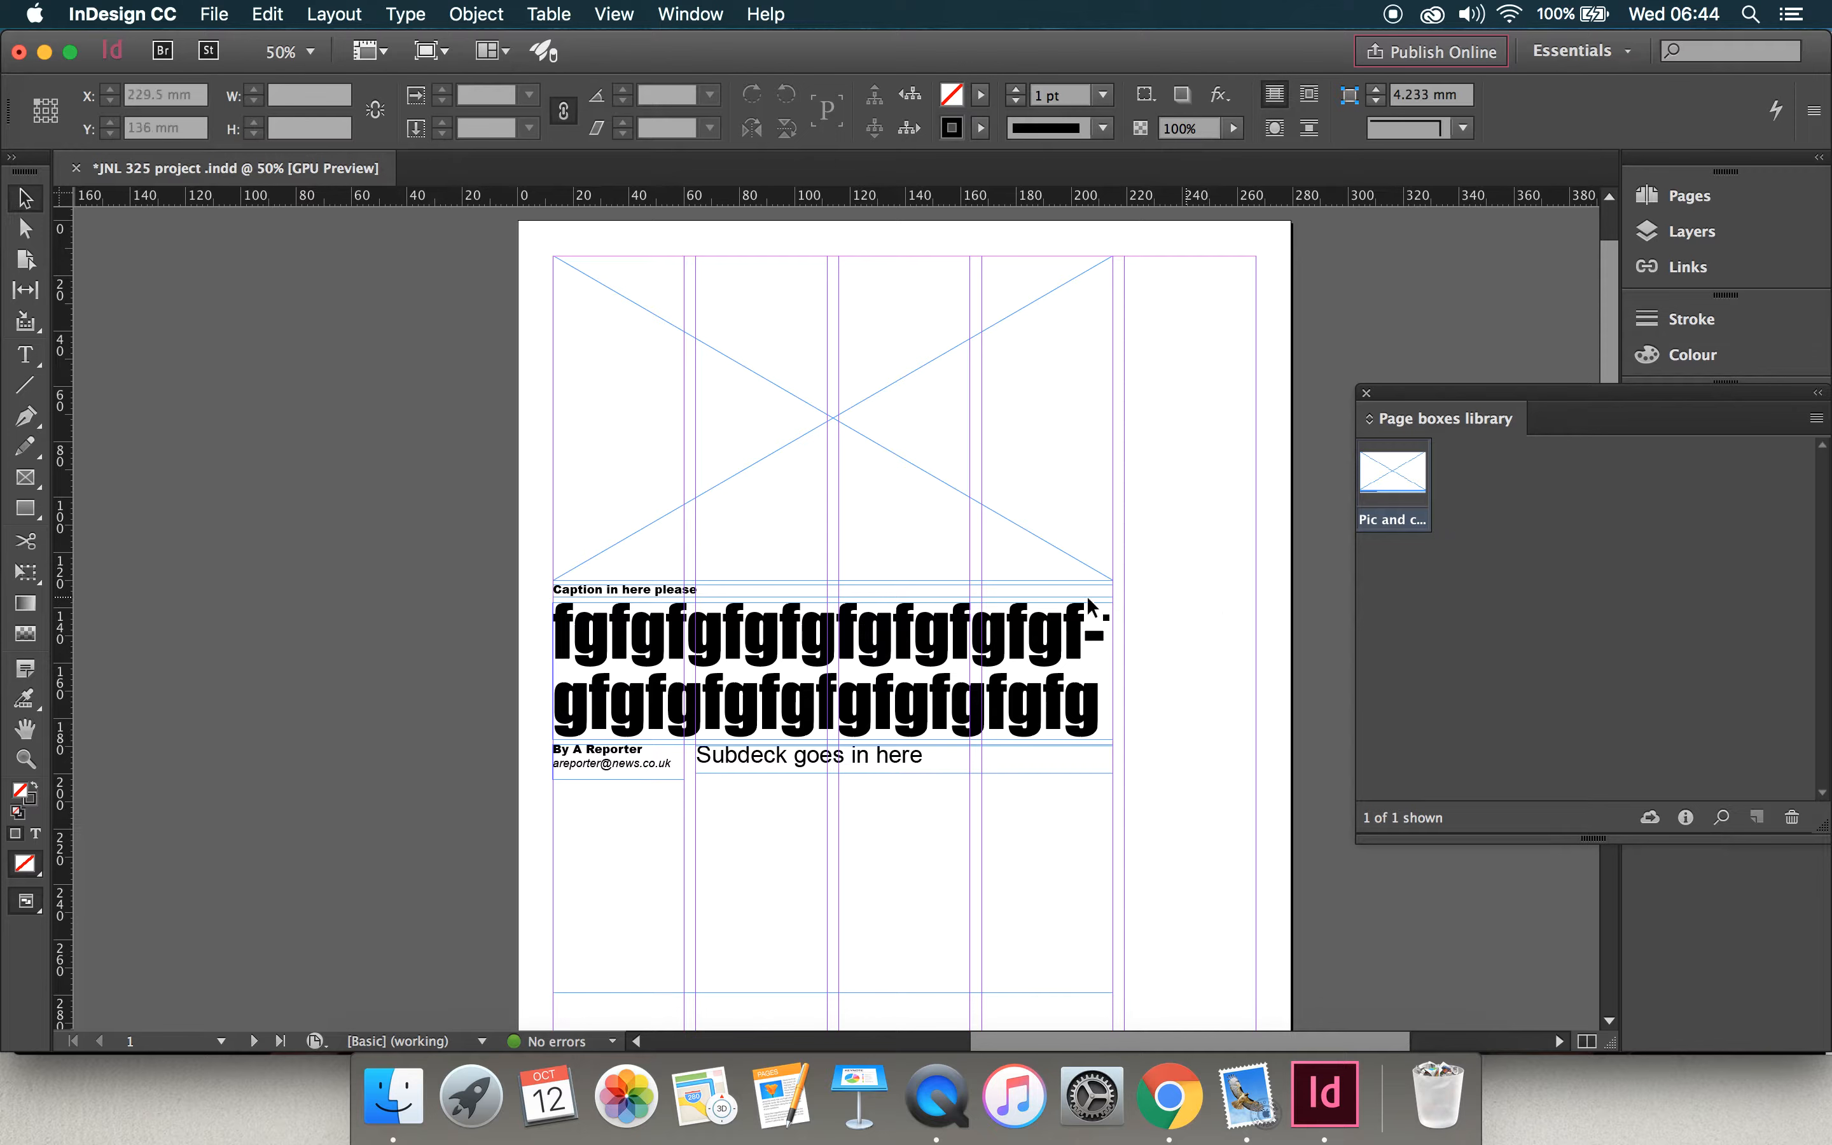
left_click(986, 674)
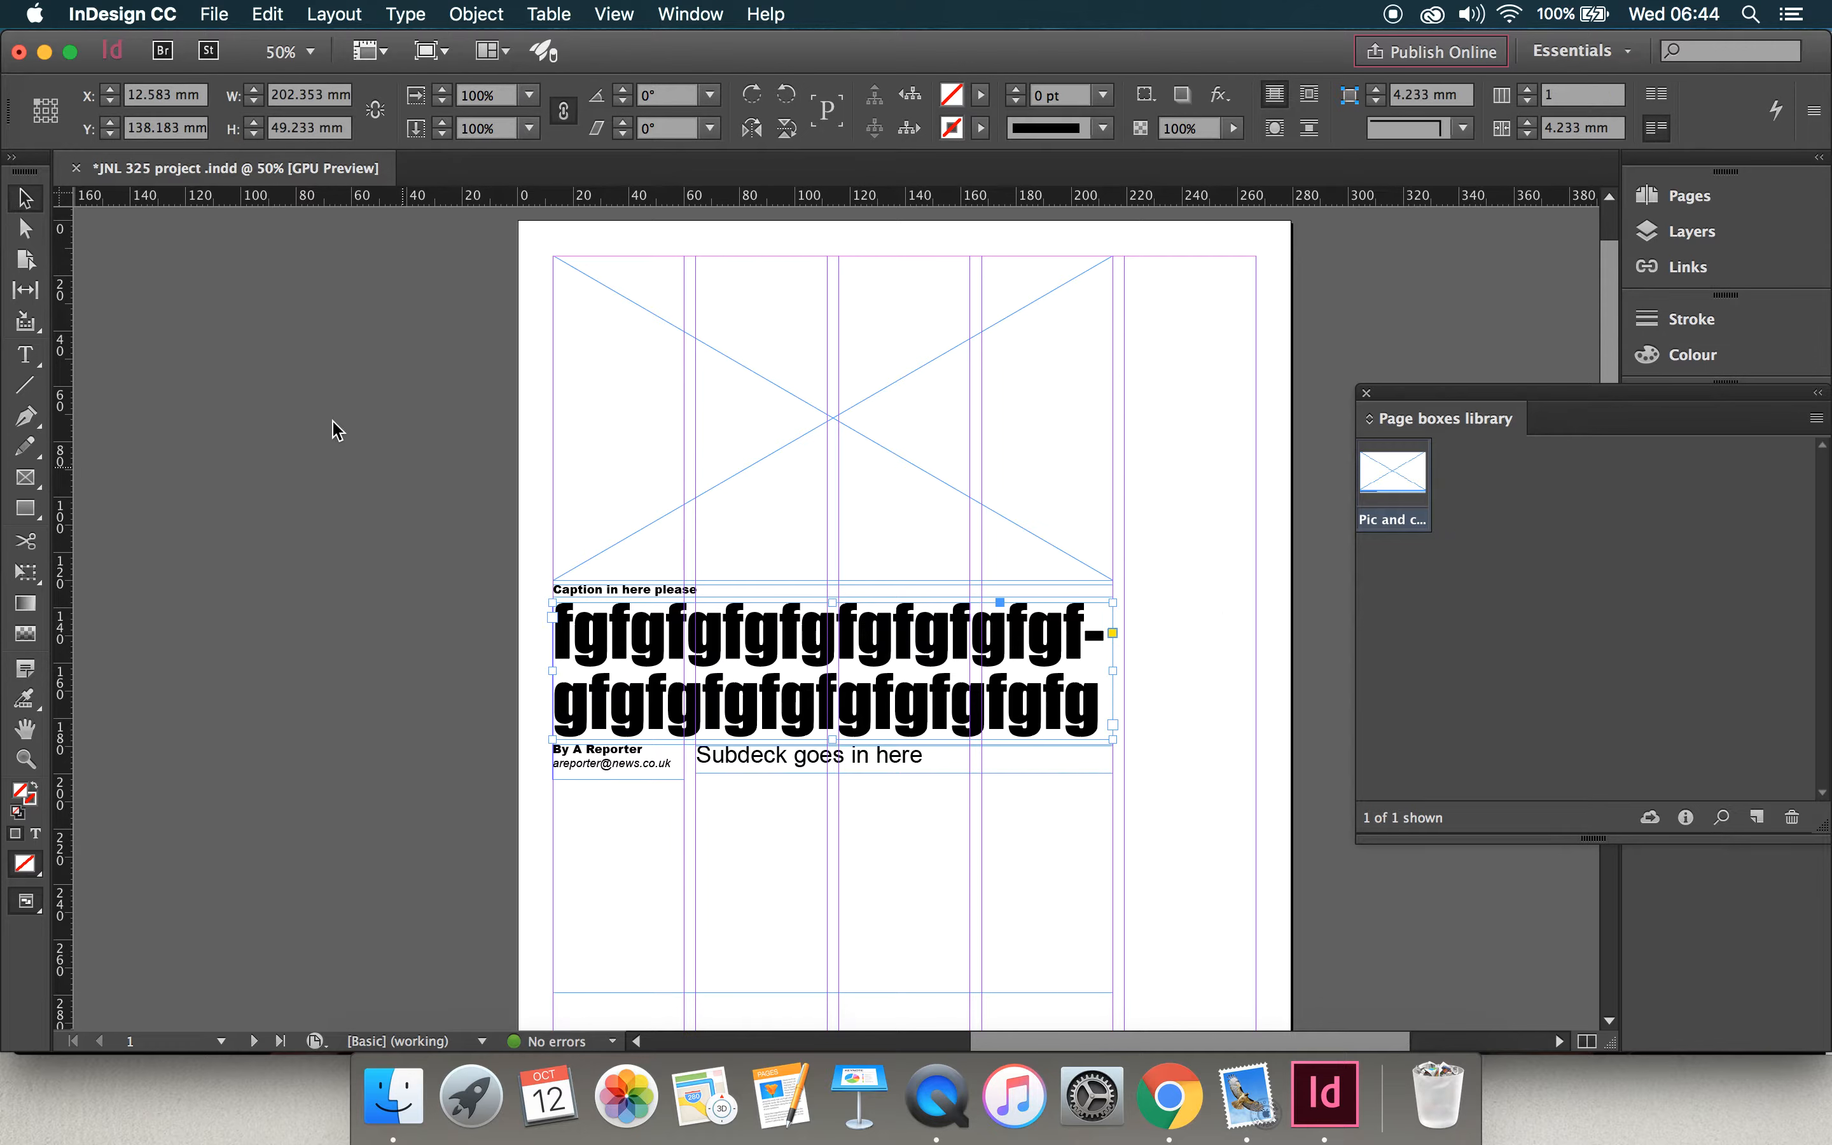
left_click_drag(920, 636, 1539, 552)
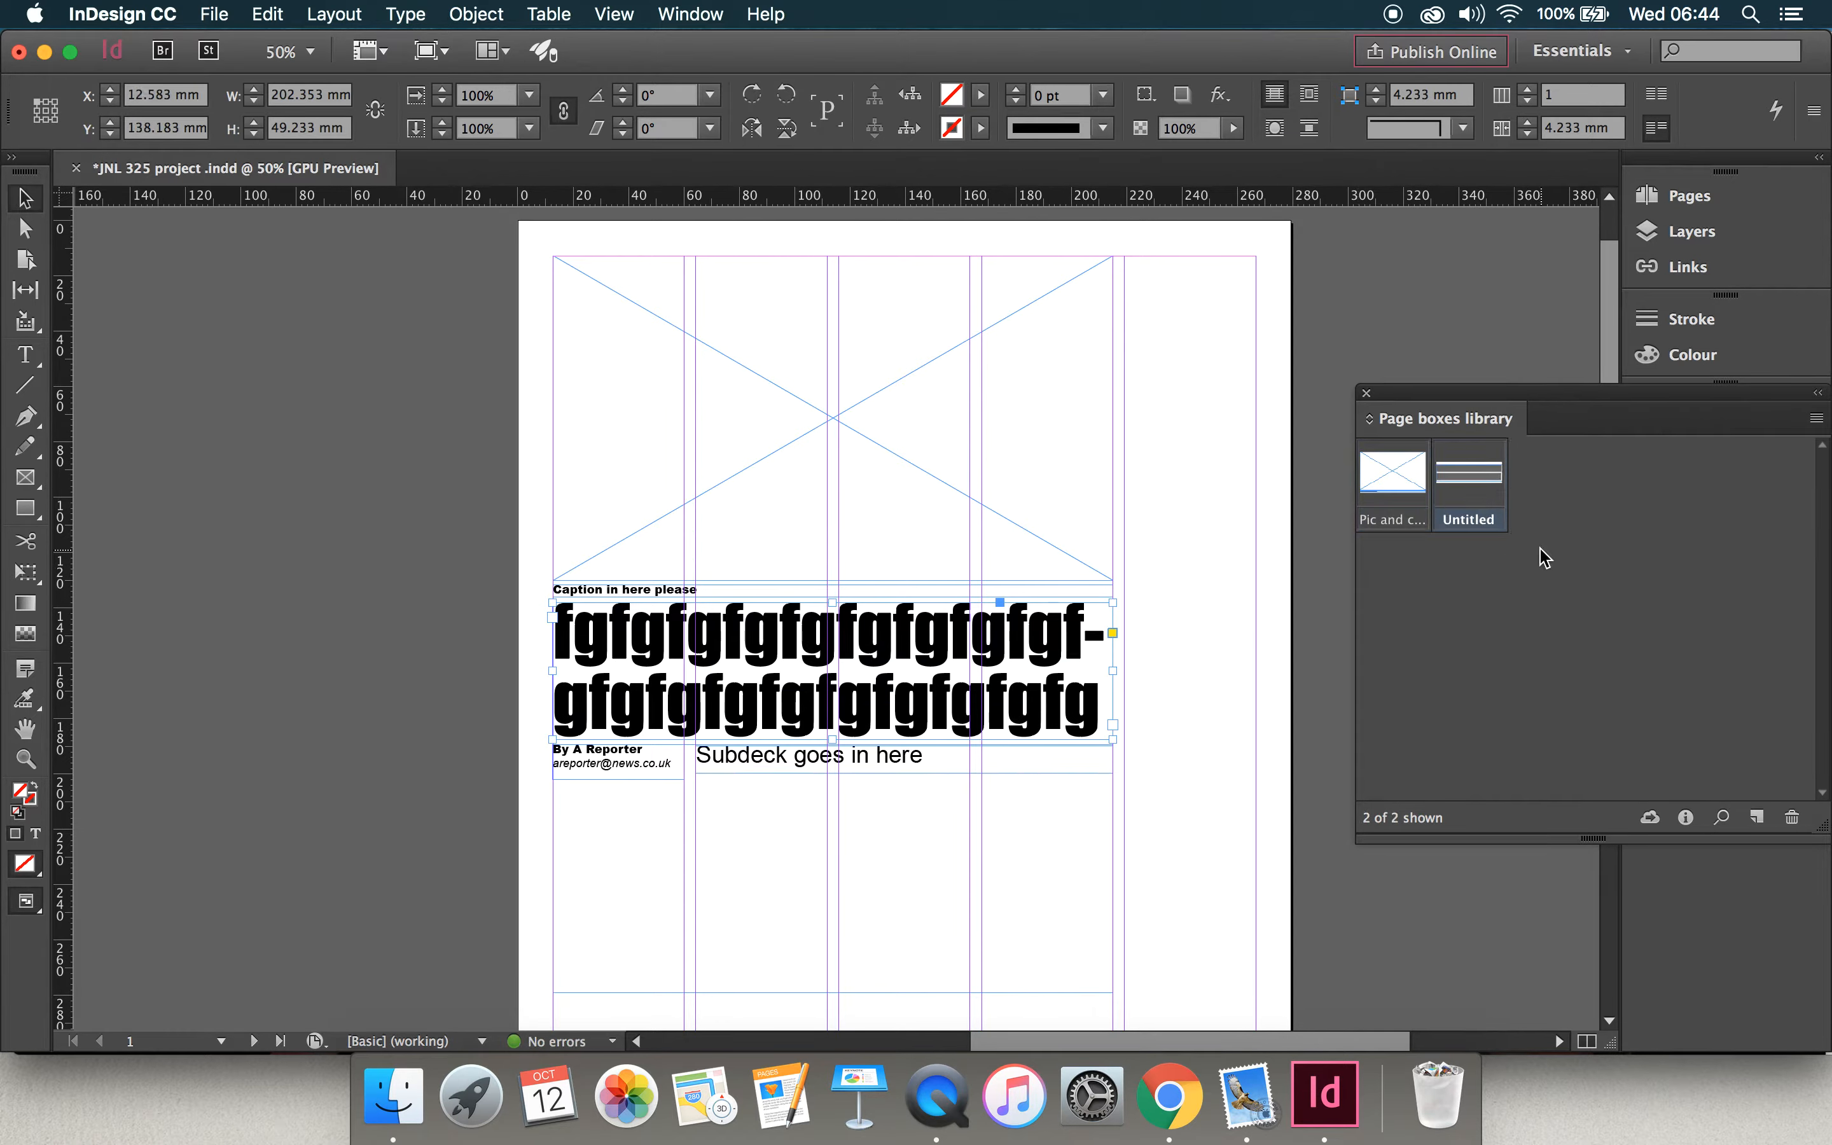
double_click(1476, 526)
type("Headline")
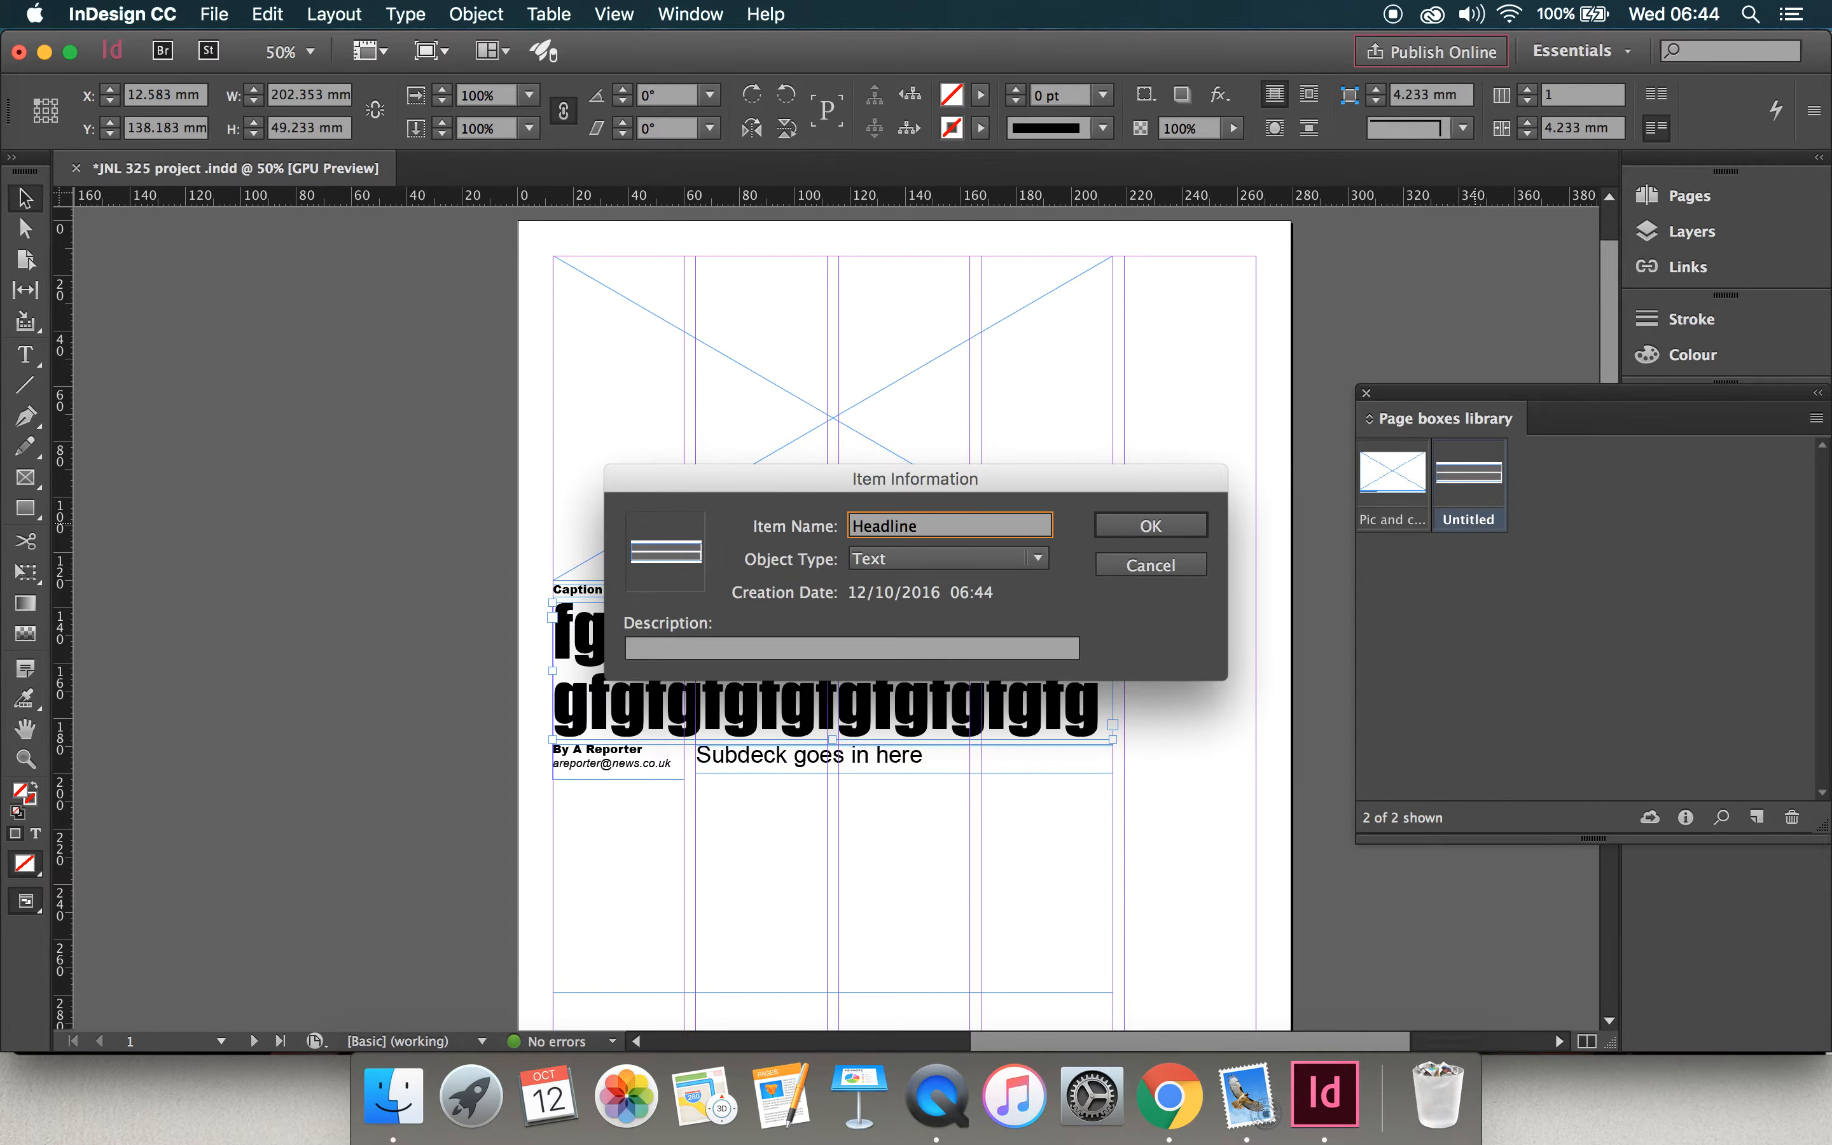
left_click(1187, 528)
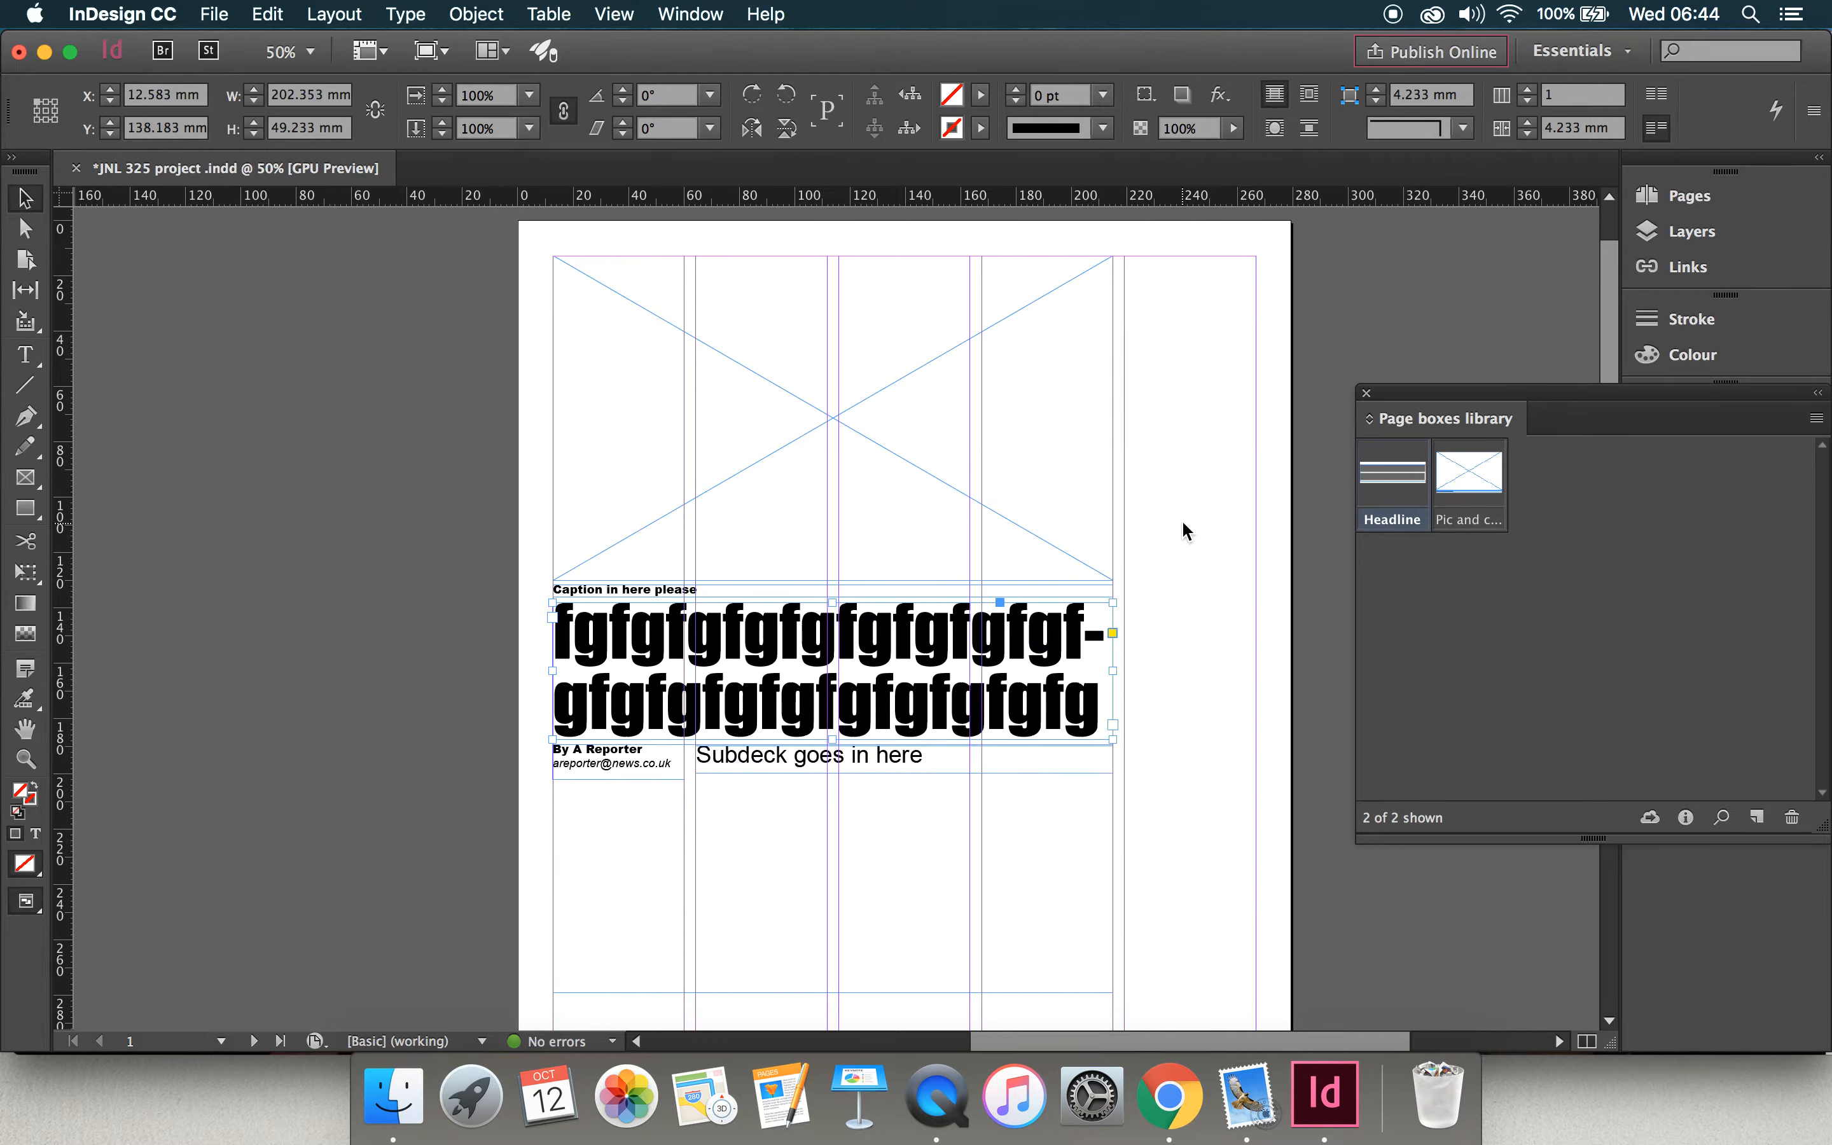
Step: Add the subdeck text frame to the Page boxes library and name the item "Horizontal subdeck"
left_click_drag(737, 765, 1440, 581)
double_click(1547, 521)
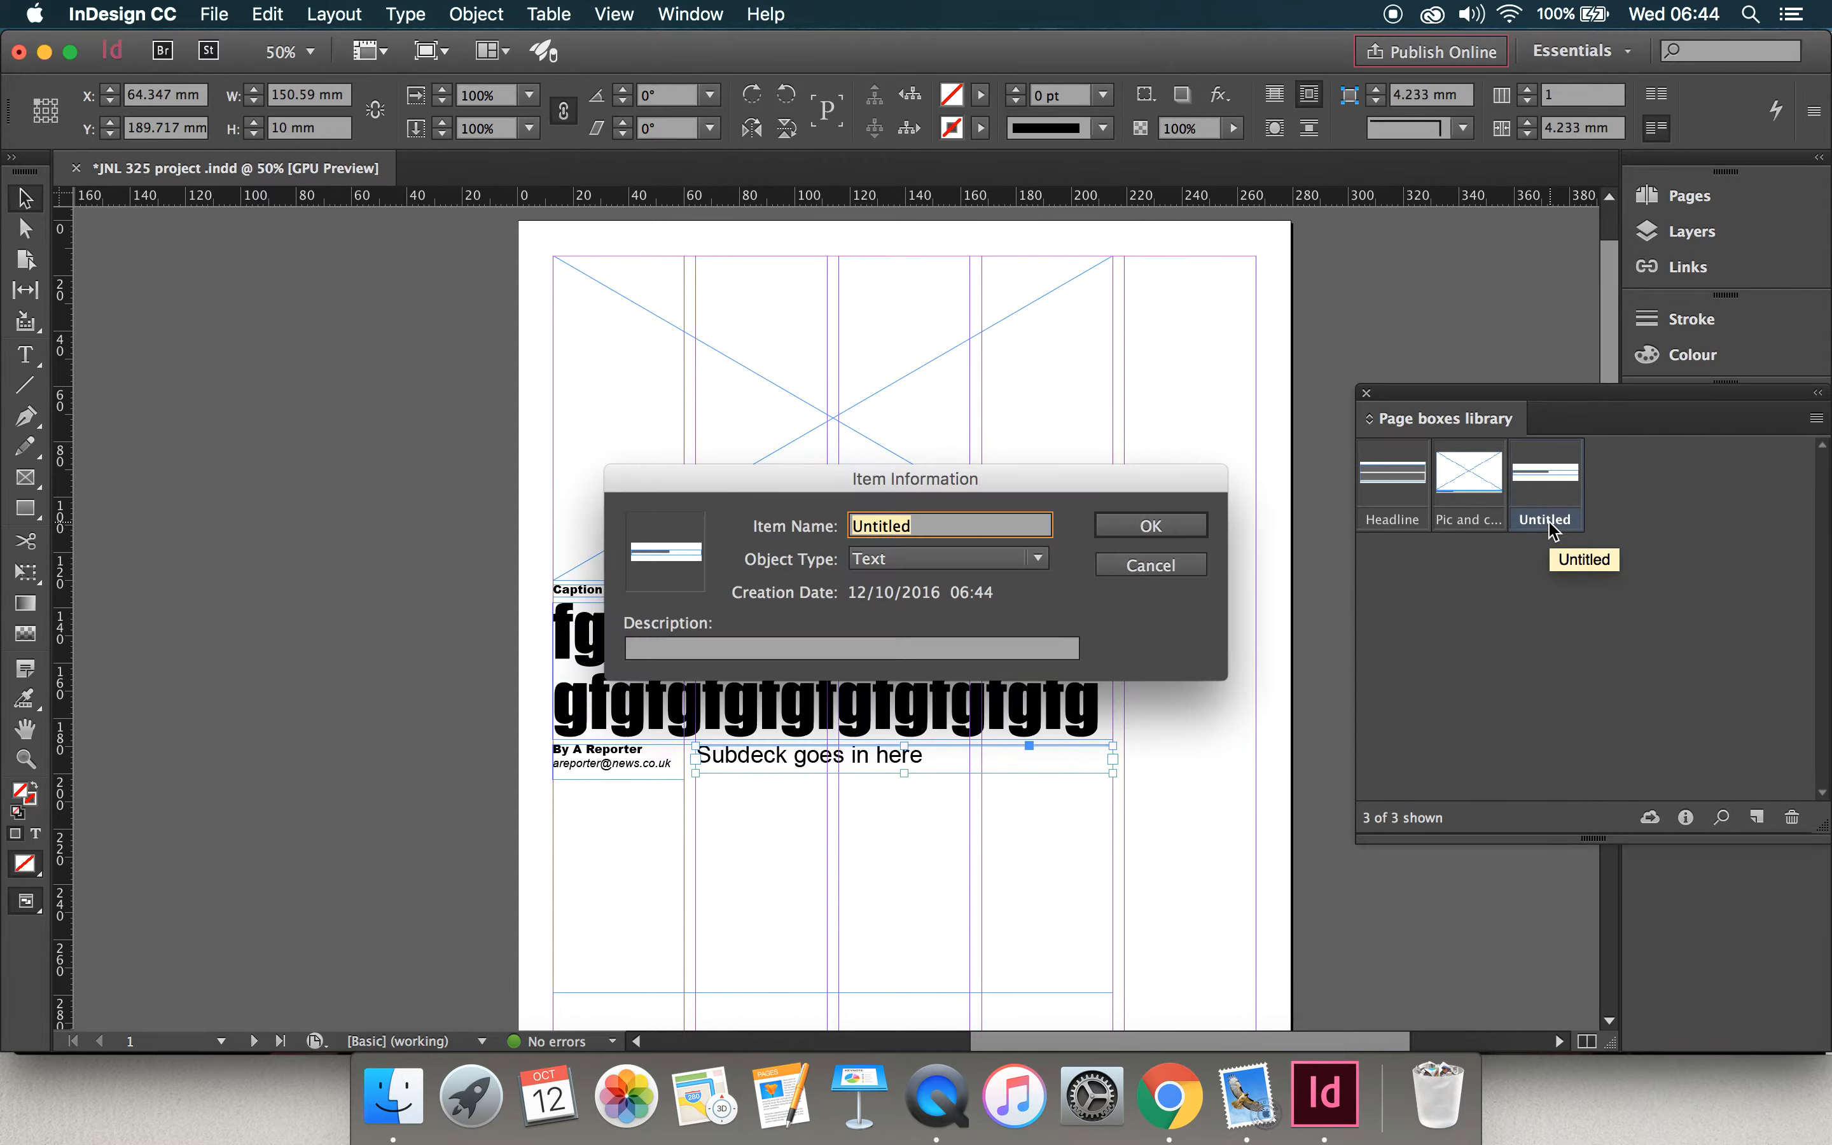
type("Hori")
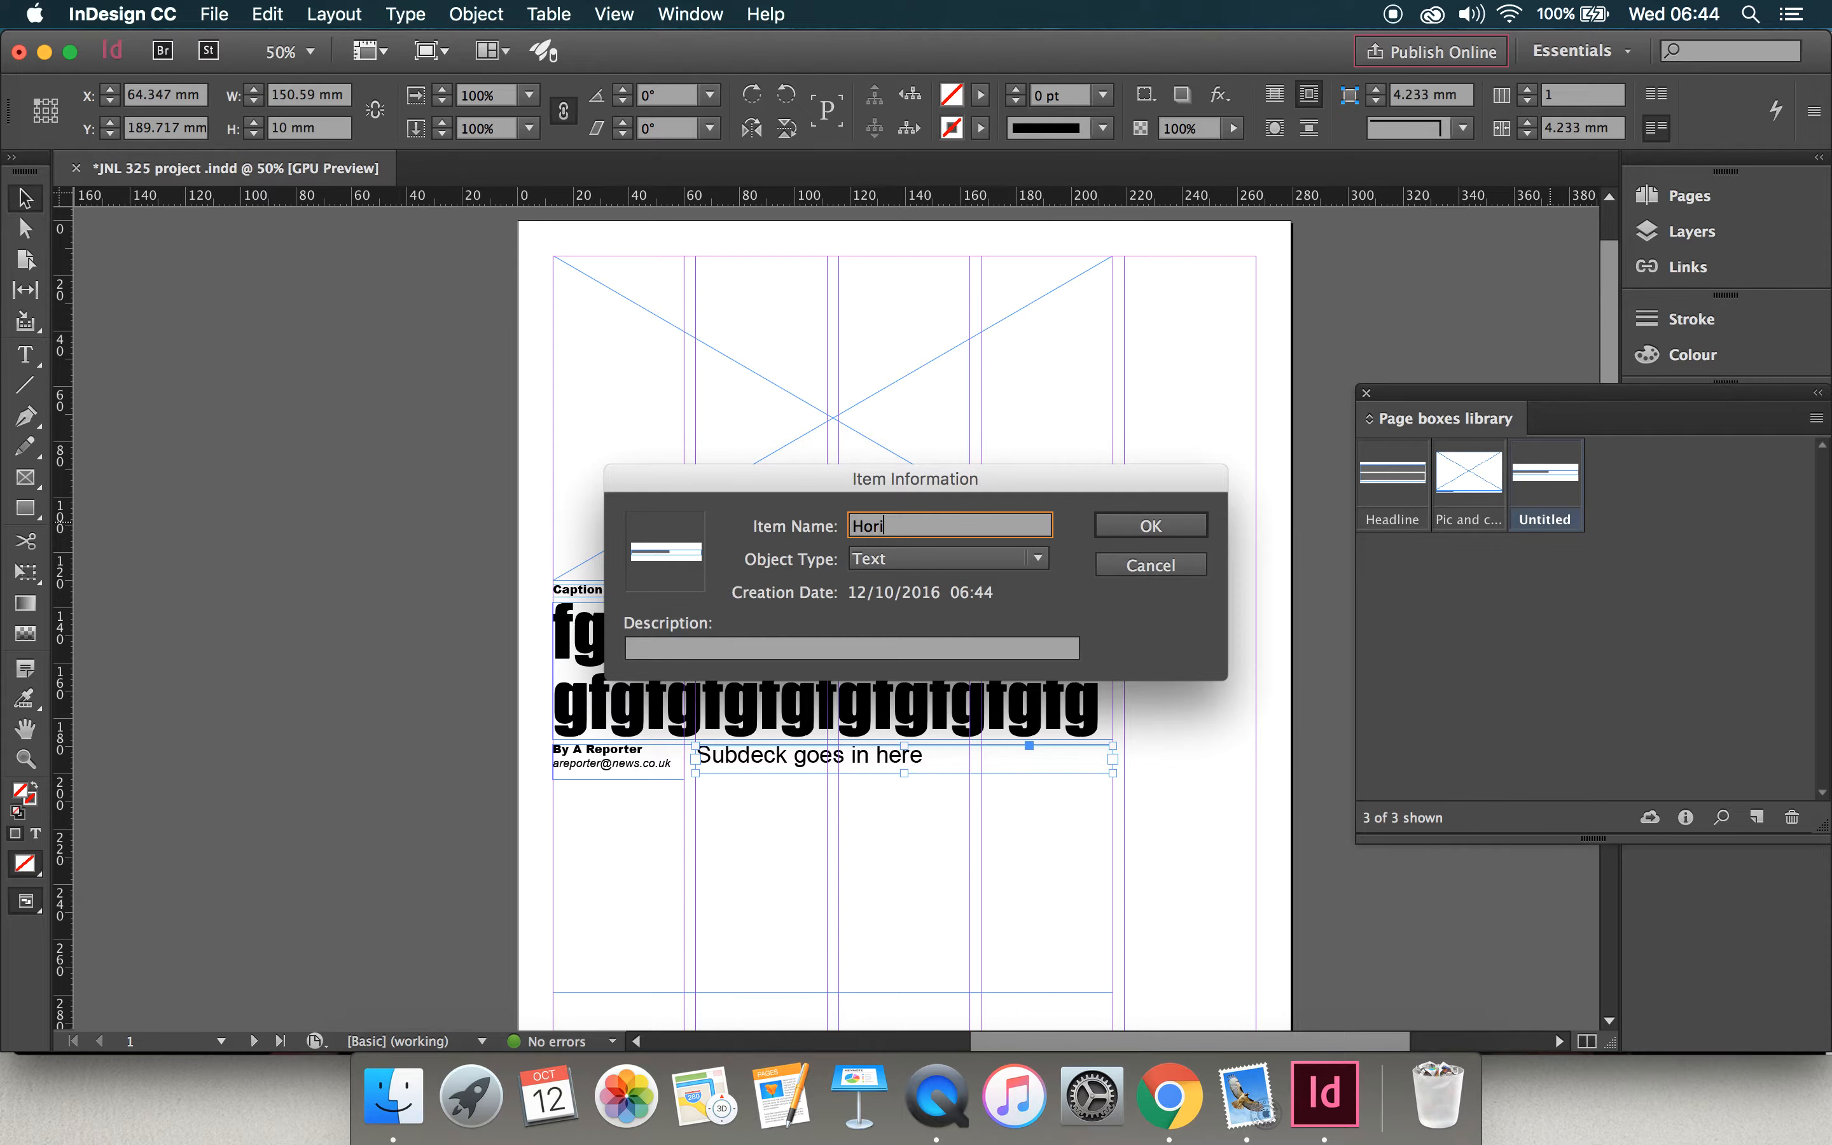
type("zontal subdeck")
left_click(1151, 526)
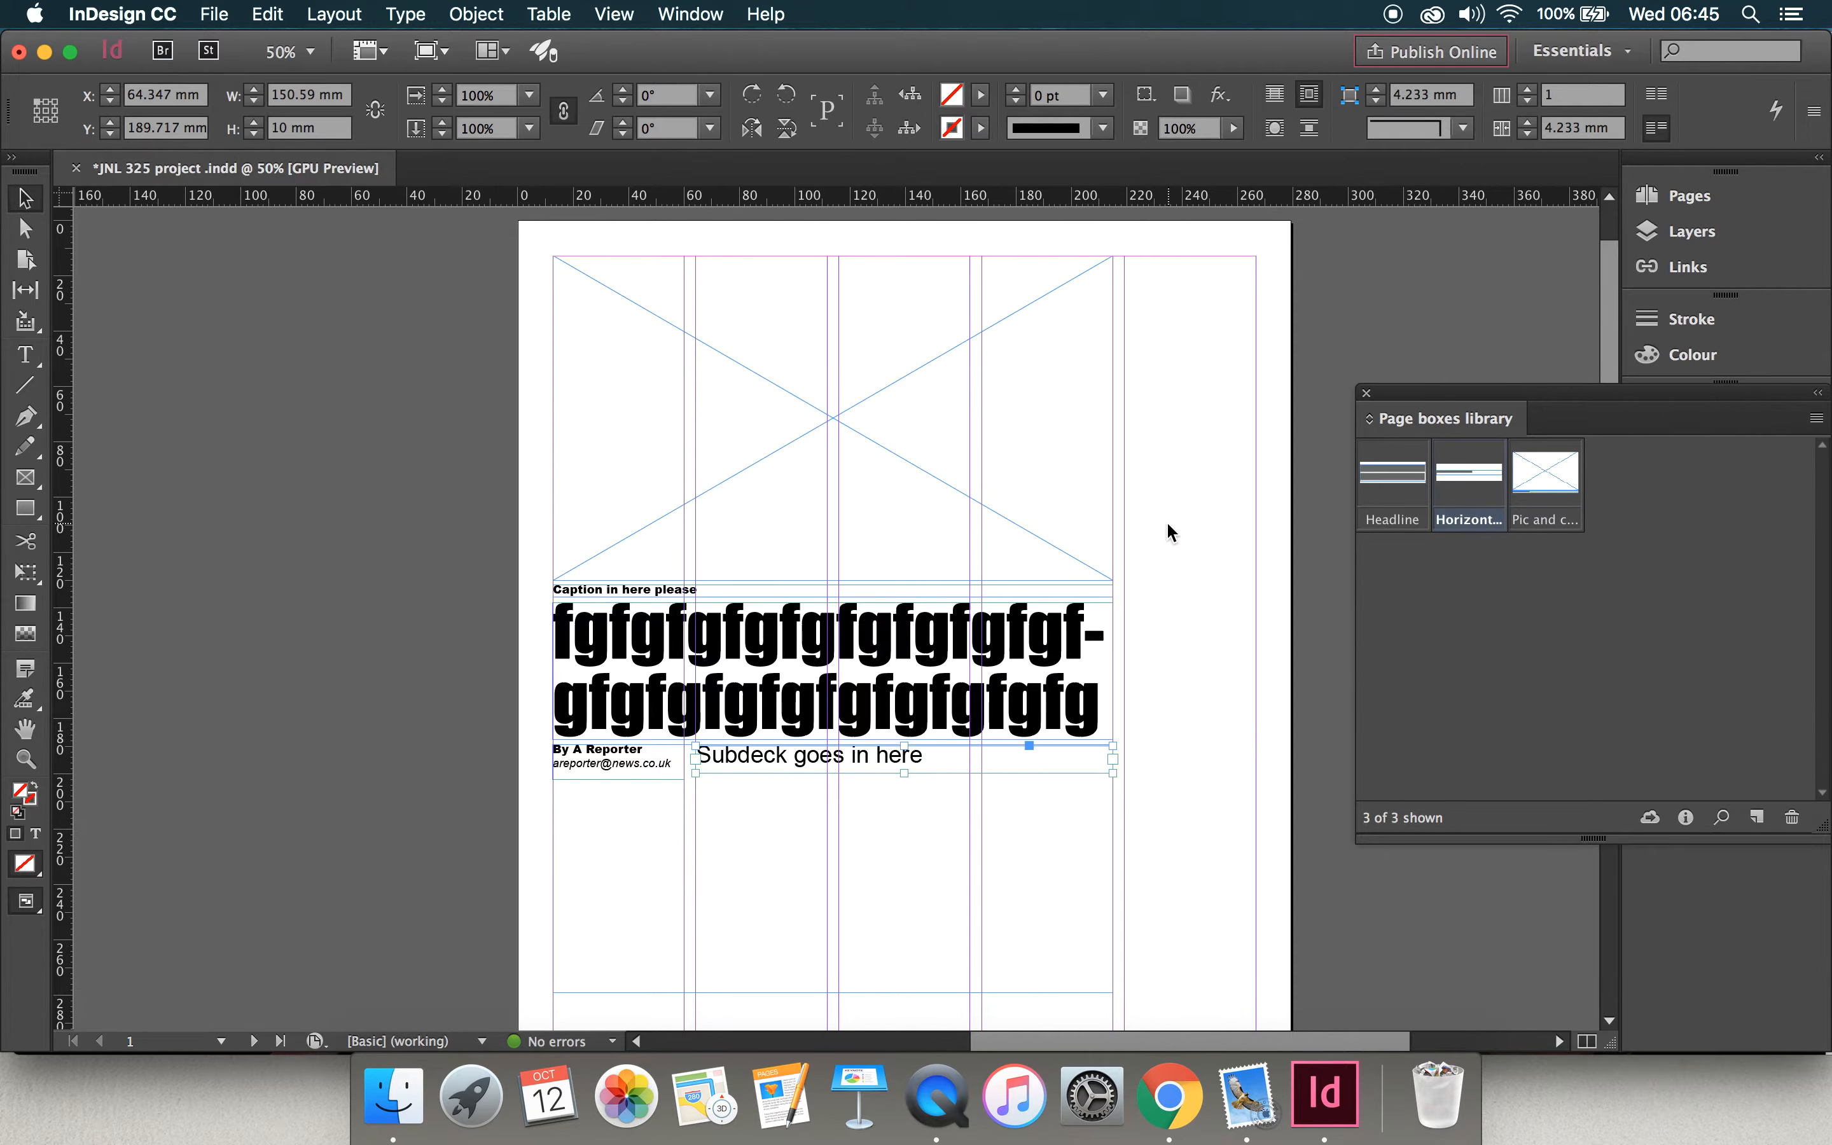
Step: Add the byline text frame to the Page boxes library and name the item "Byline"
scroll(1083, 819, "down", 10)
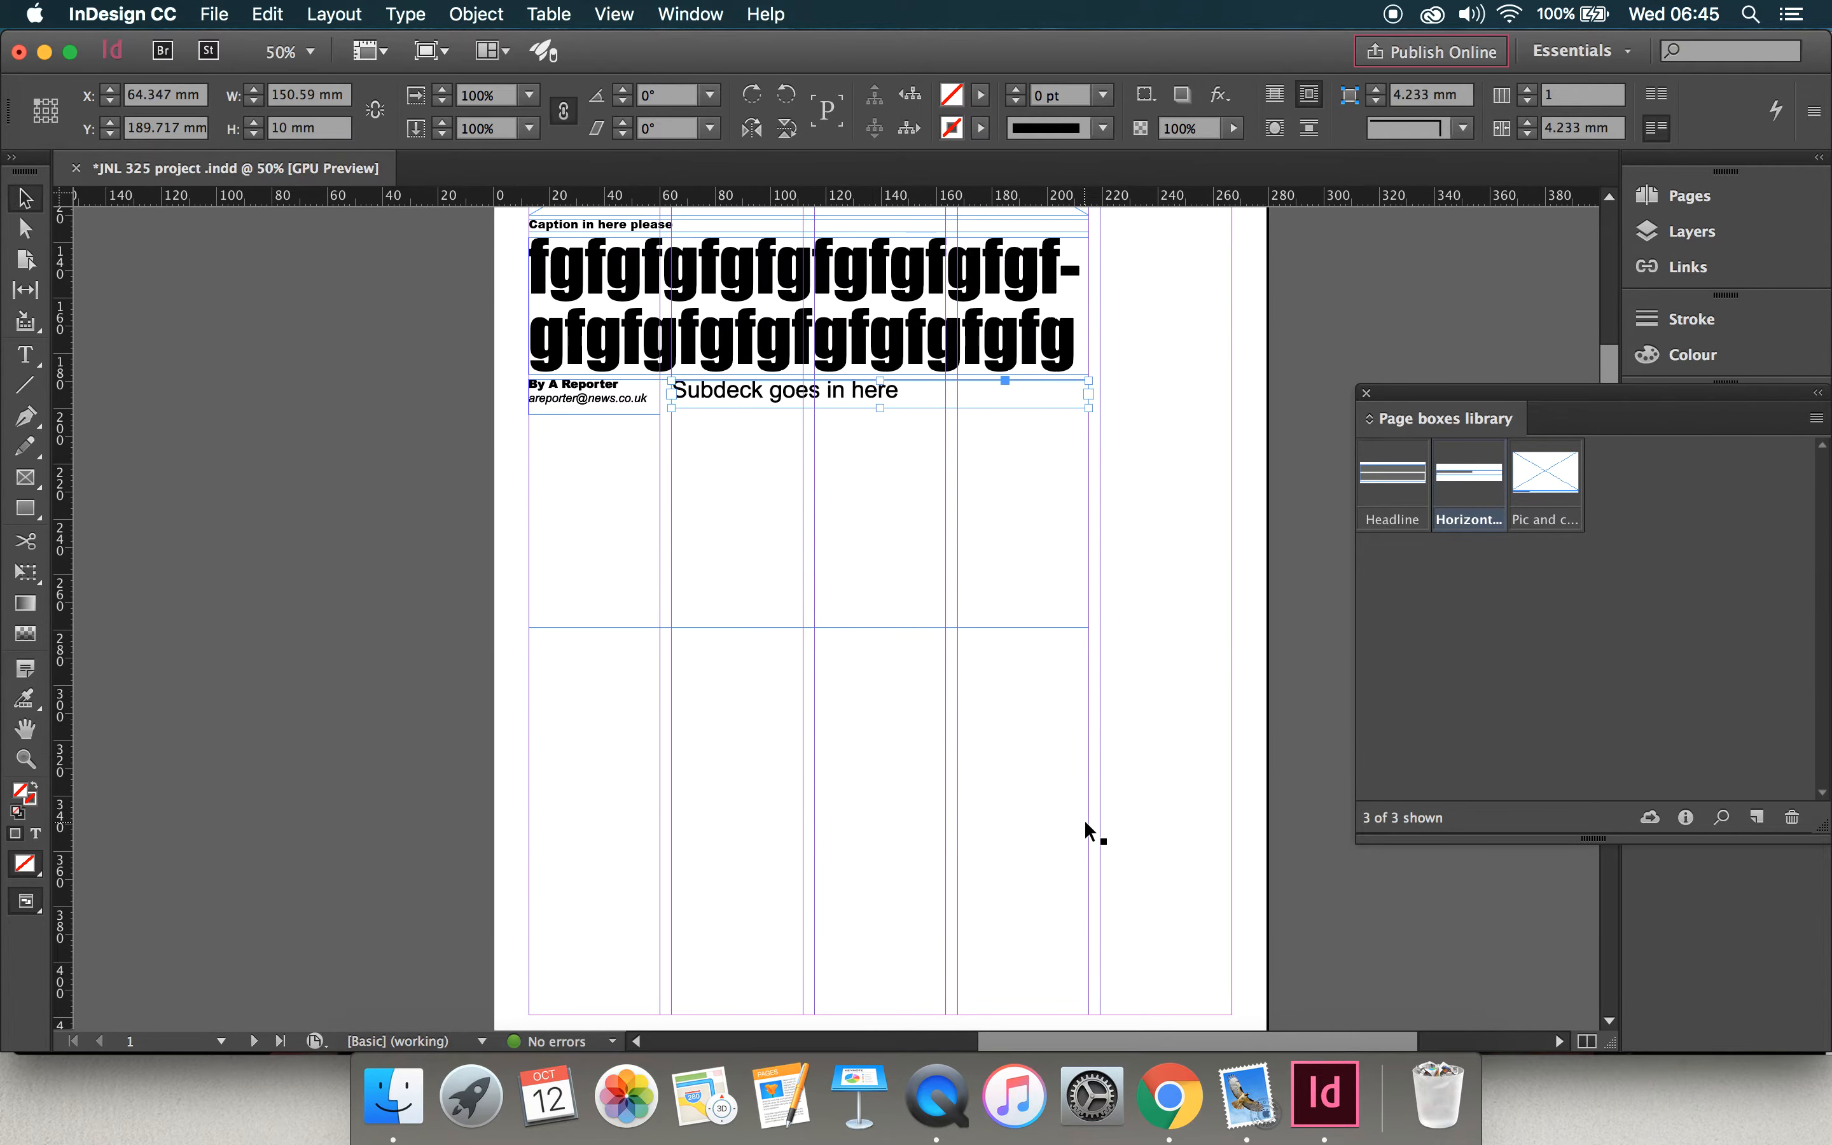
scroll(1083, 818, "up", 3)
left_click(609, 496)
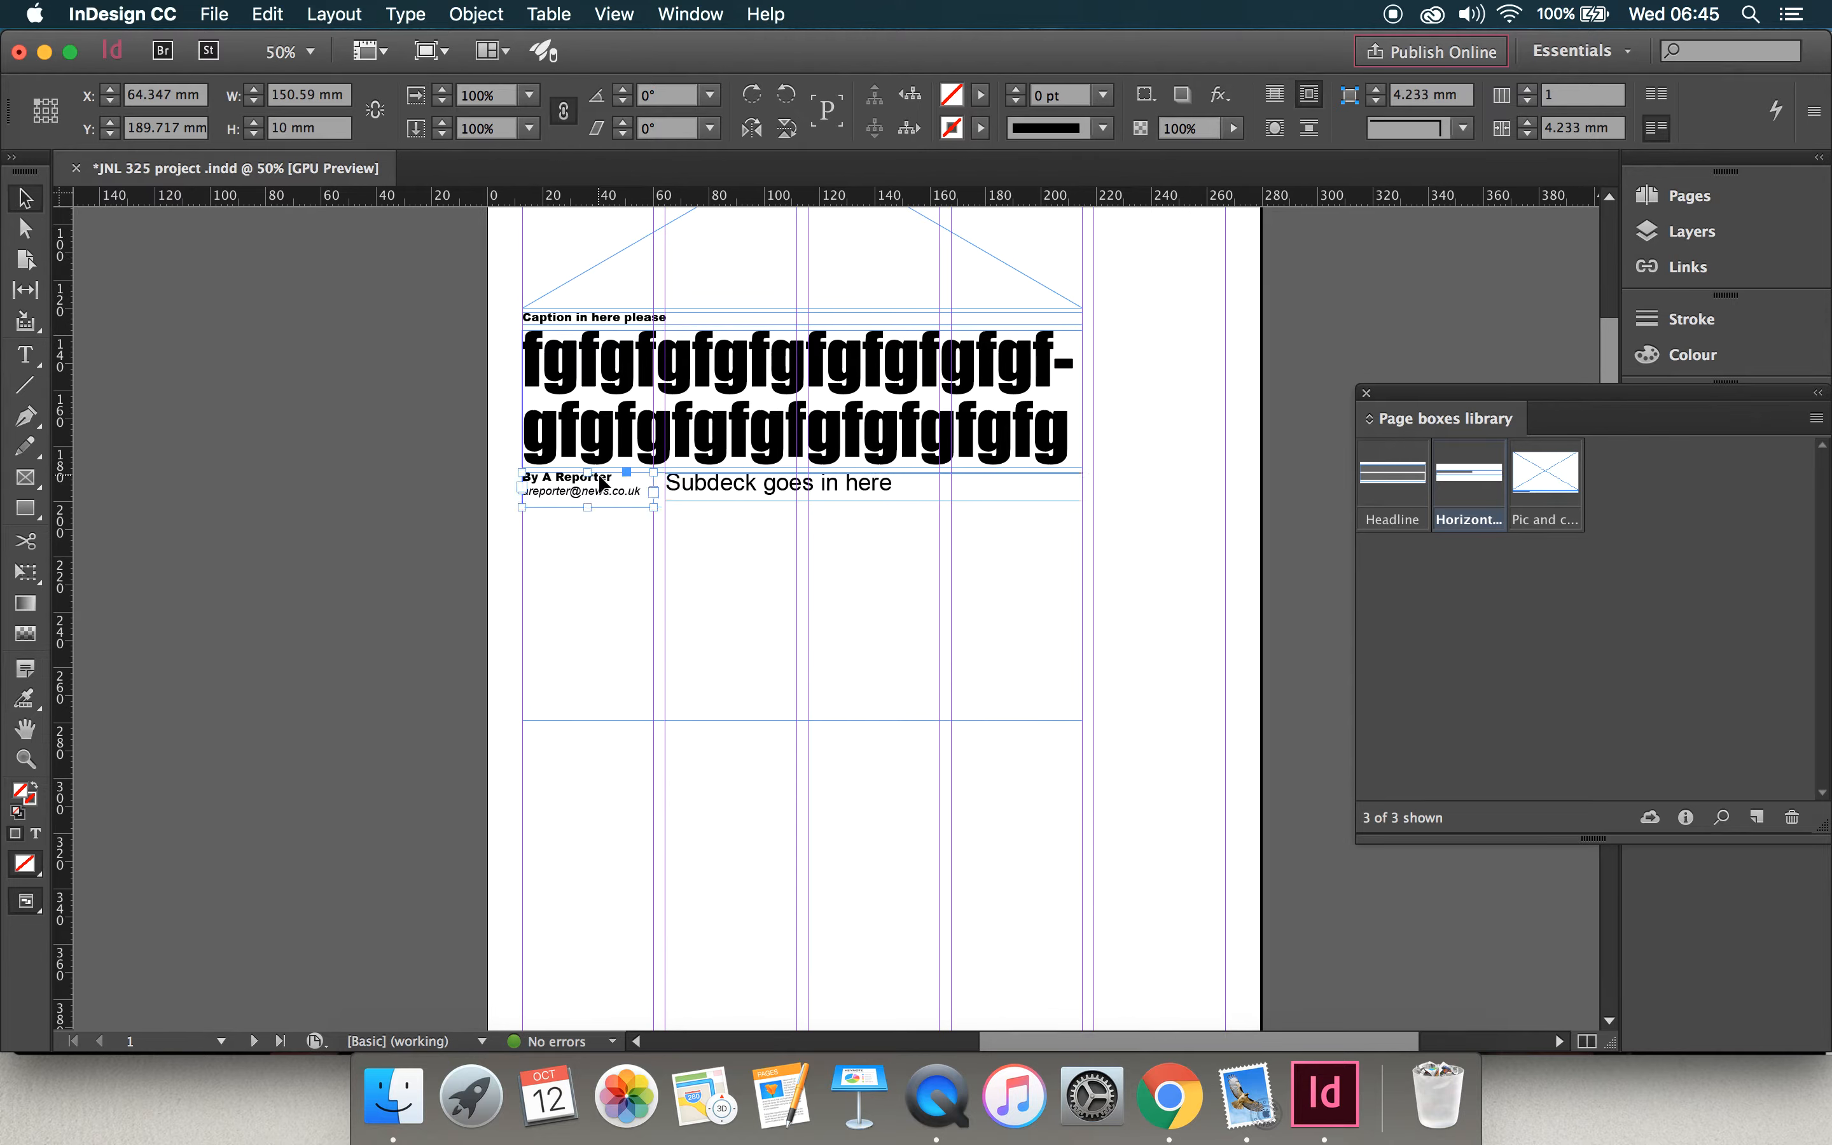
left_click_drag(588, 497, 1420, 579)
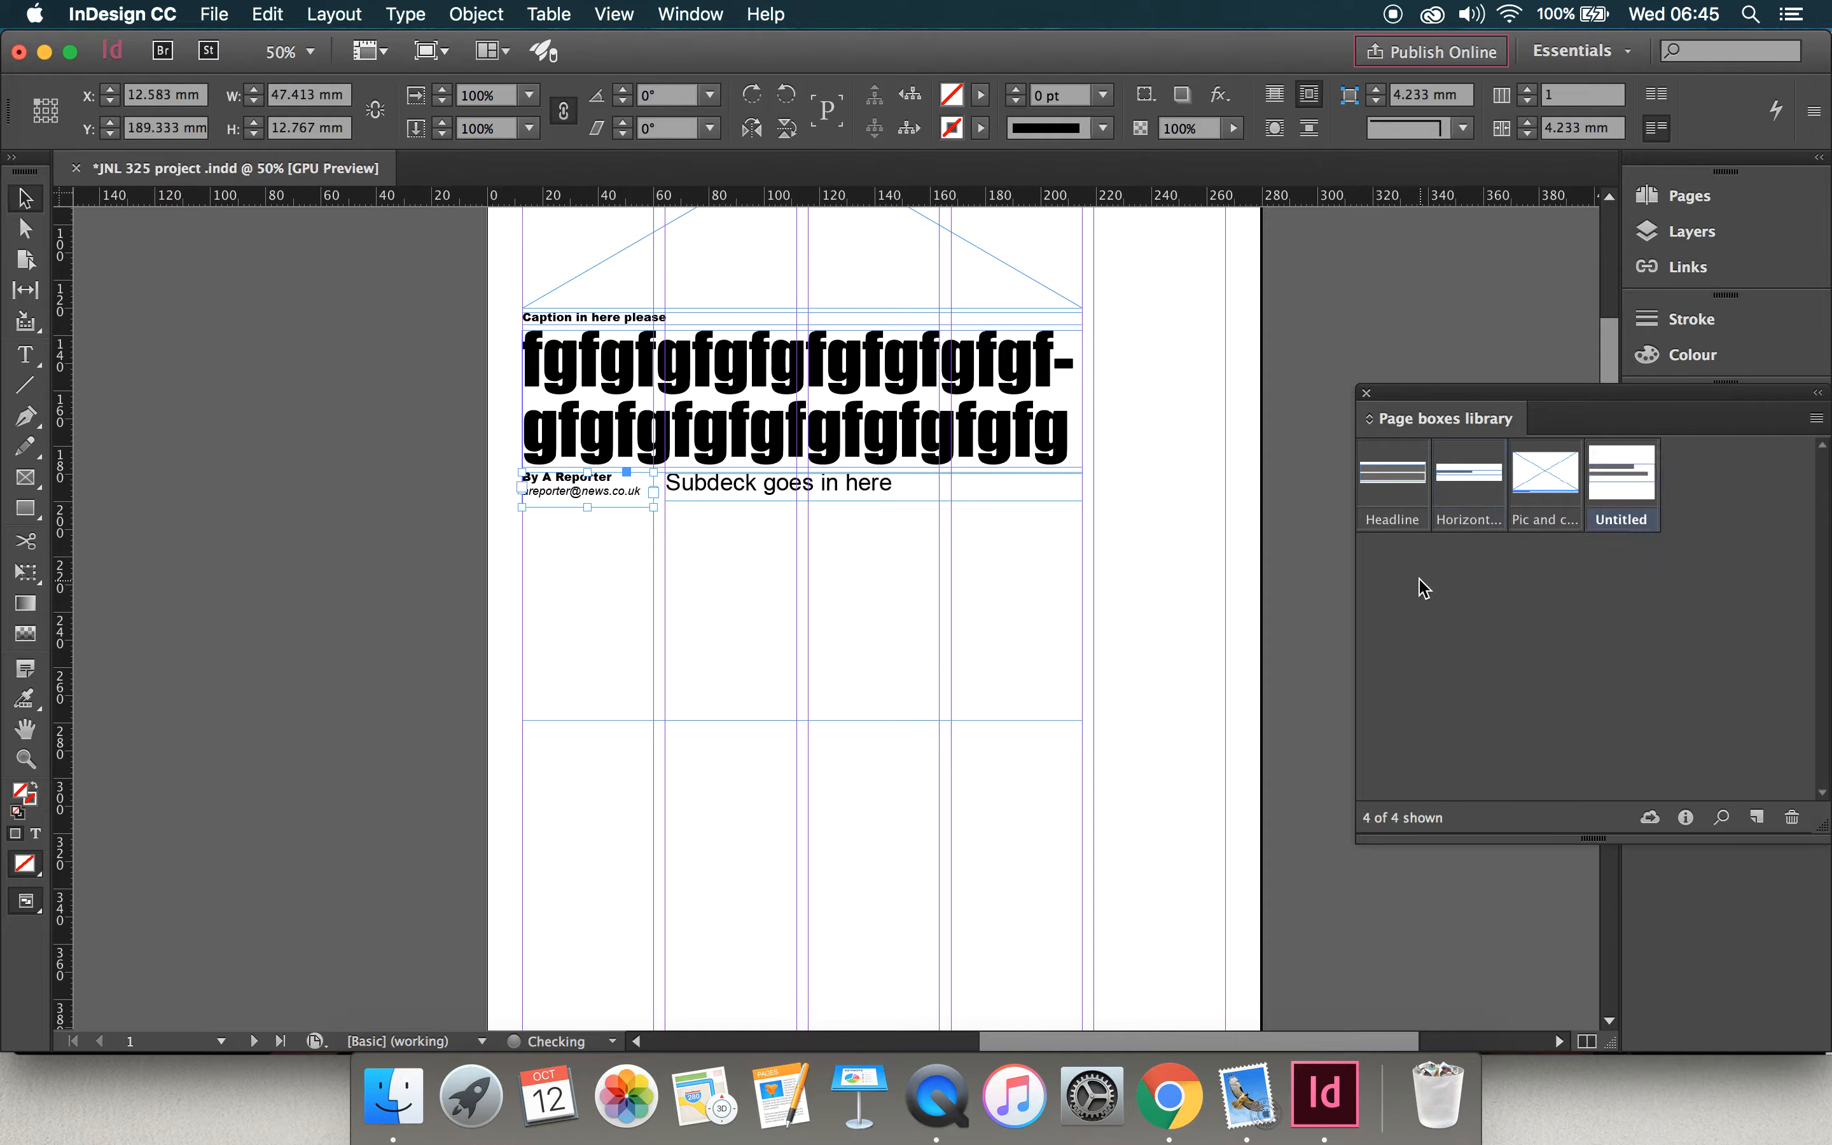
double_click(1637, 522)
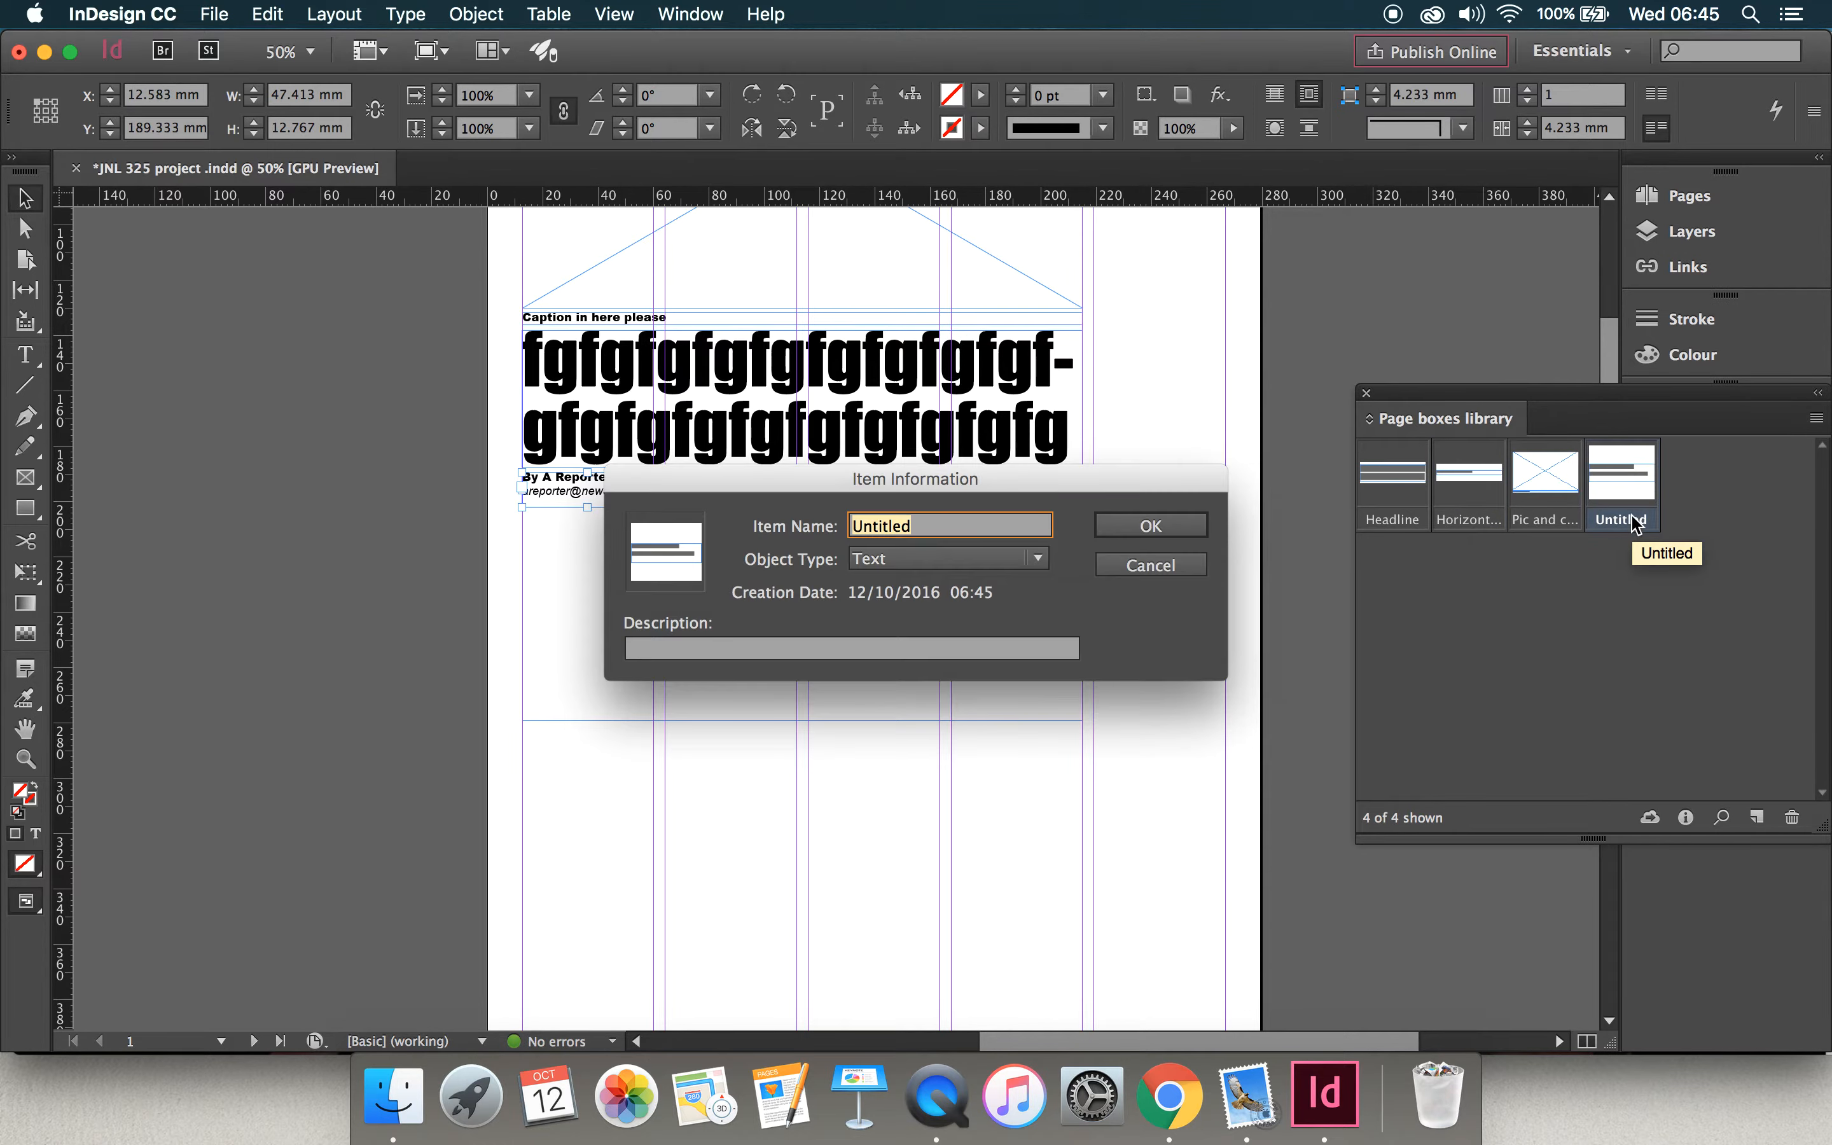
type("Byline")
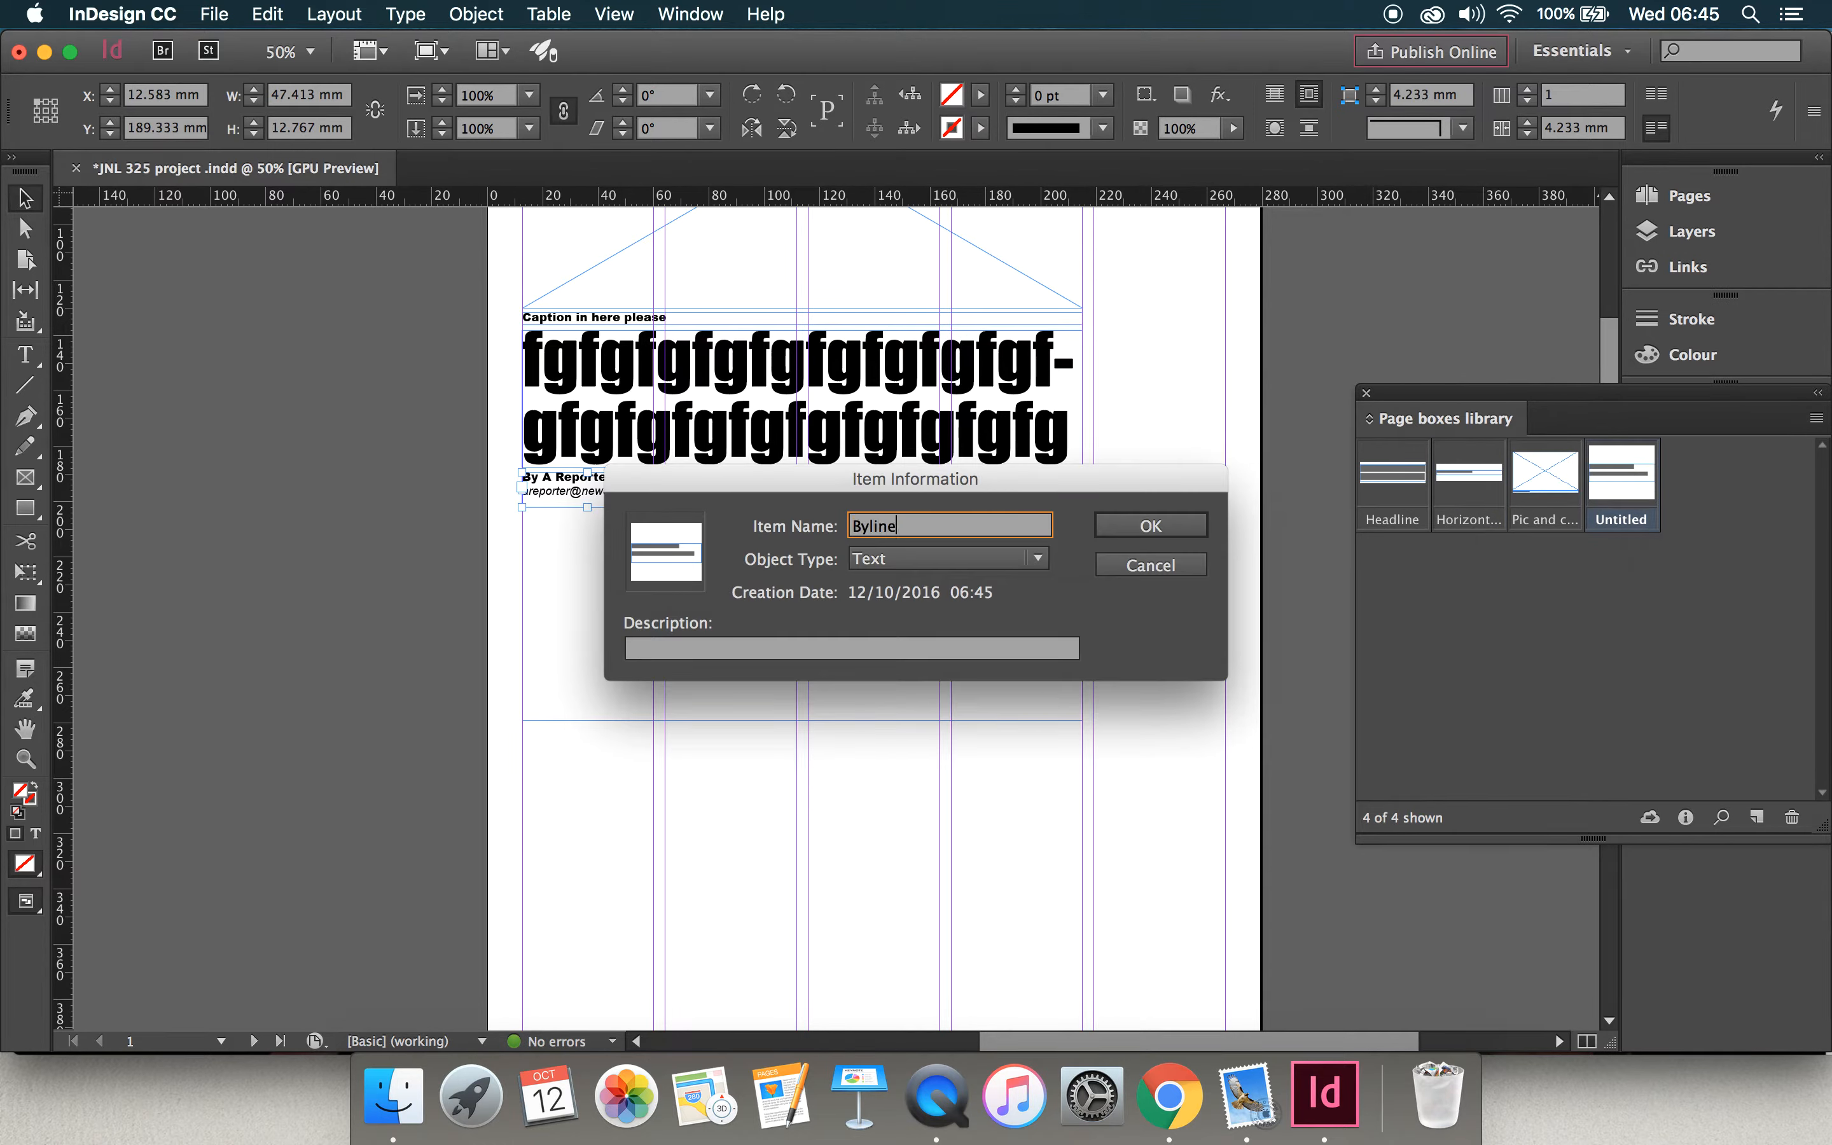
left_click(1166, 527)
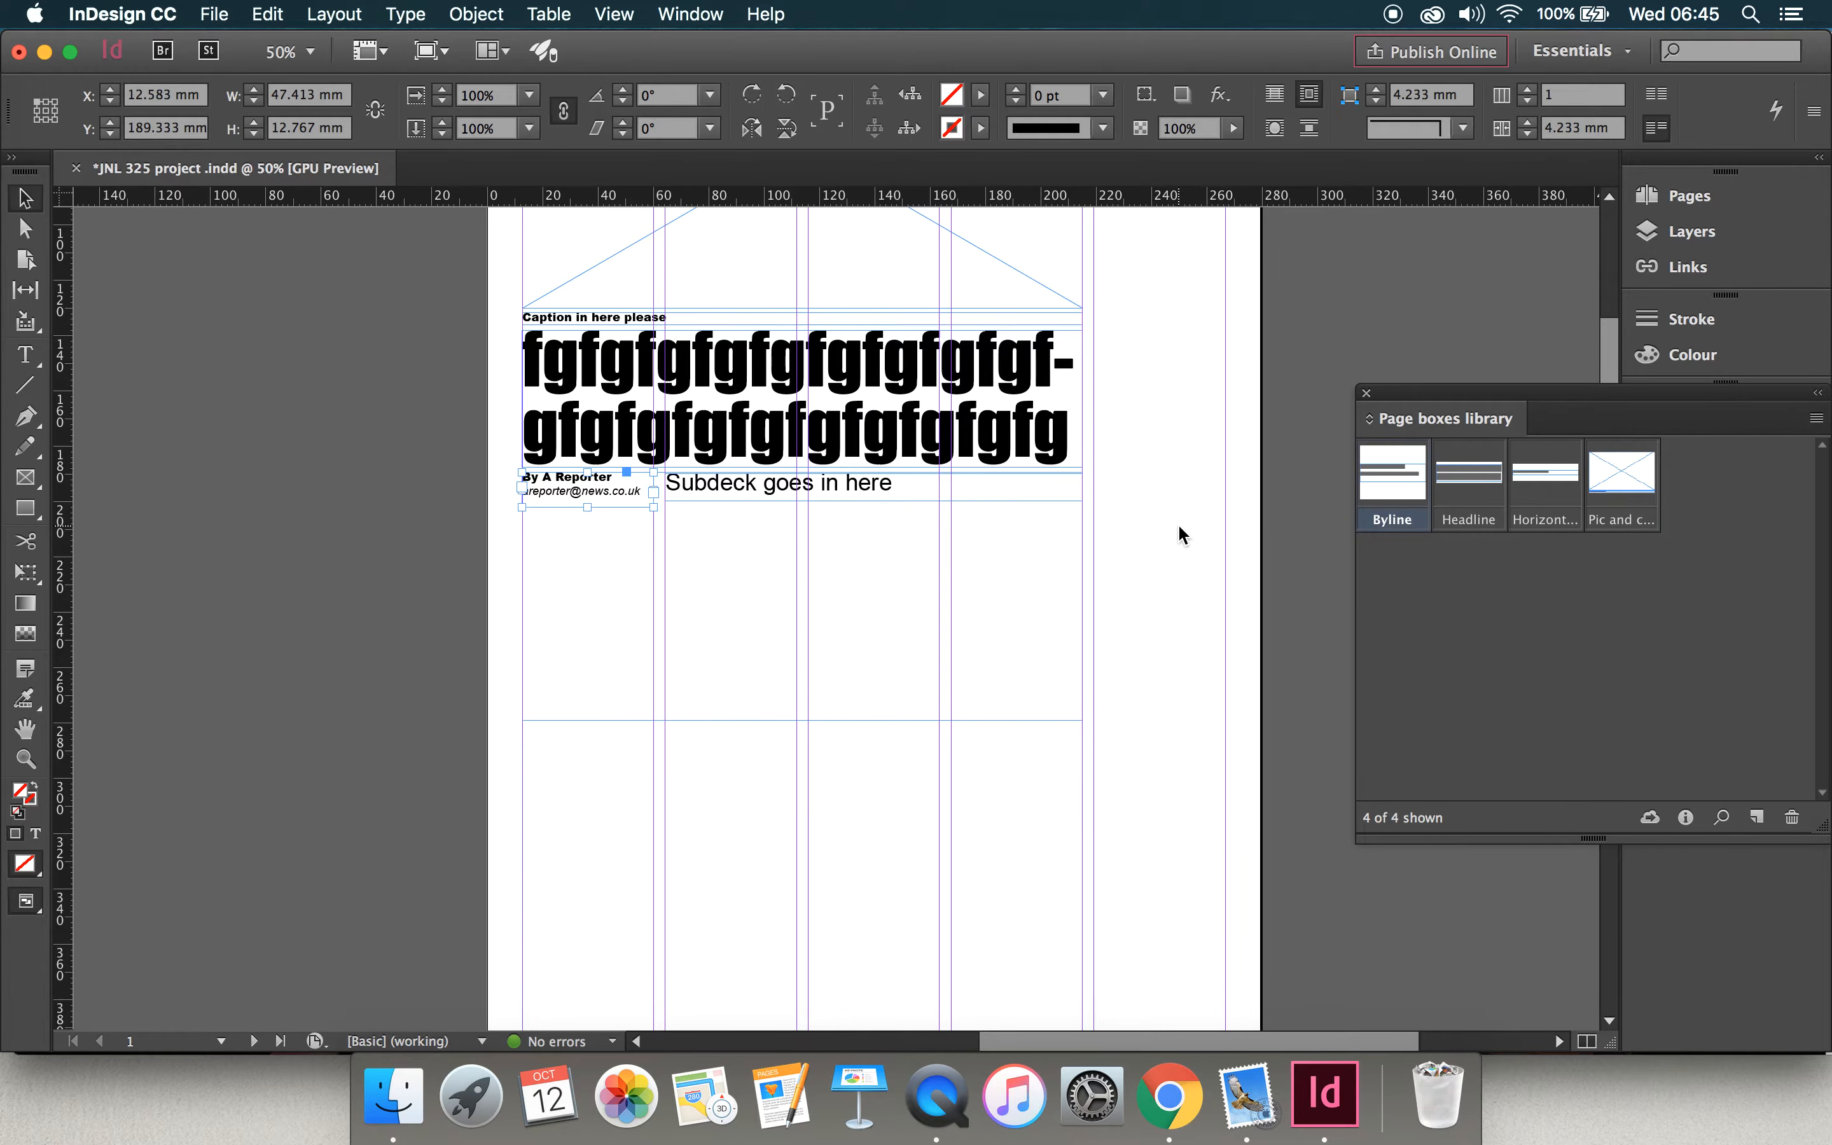
Step: Add the four-column body text frame to the Page boxes library and name the item "Text, 4 cols"
left_click(975, 621)
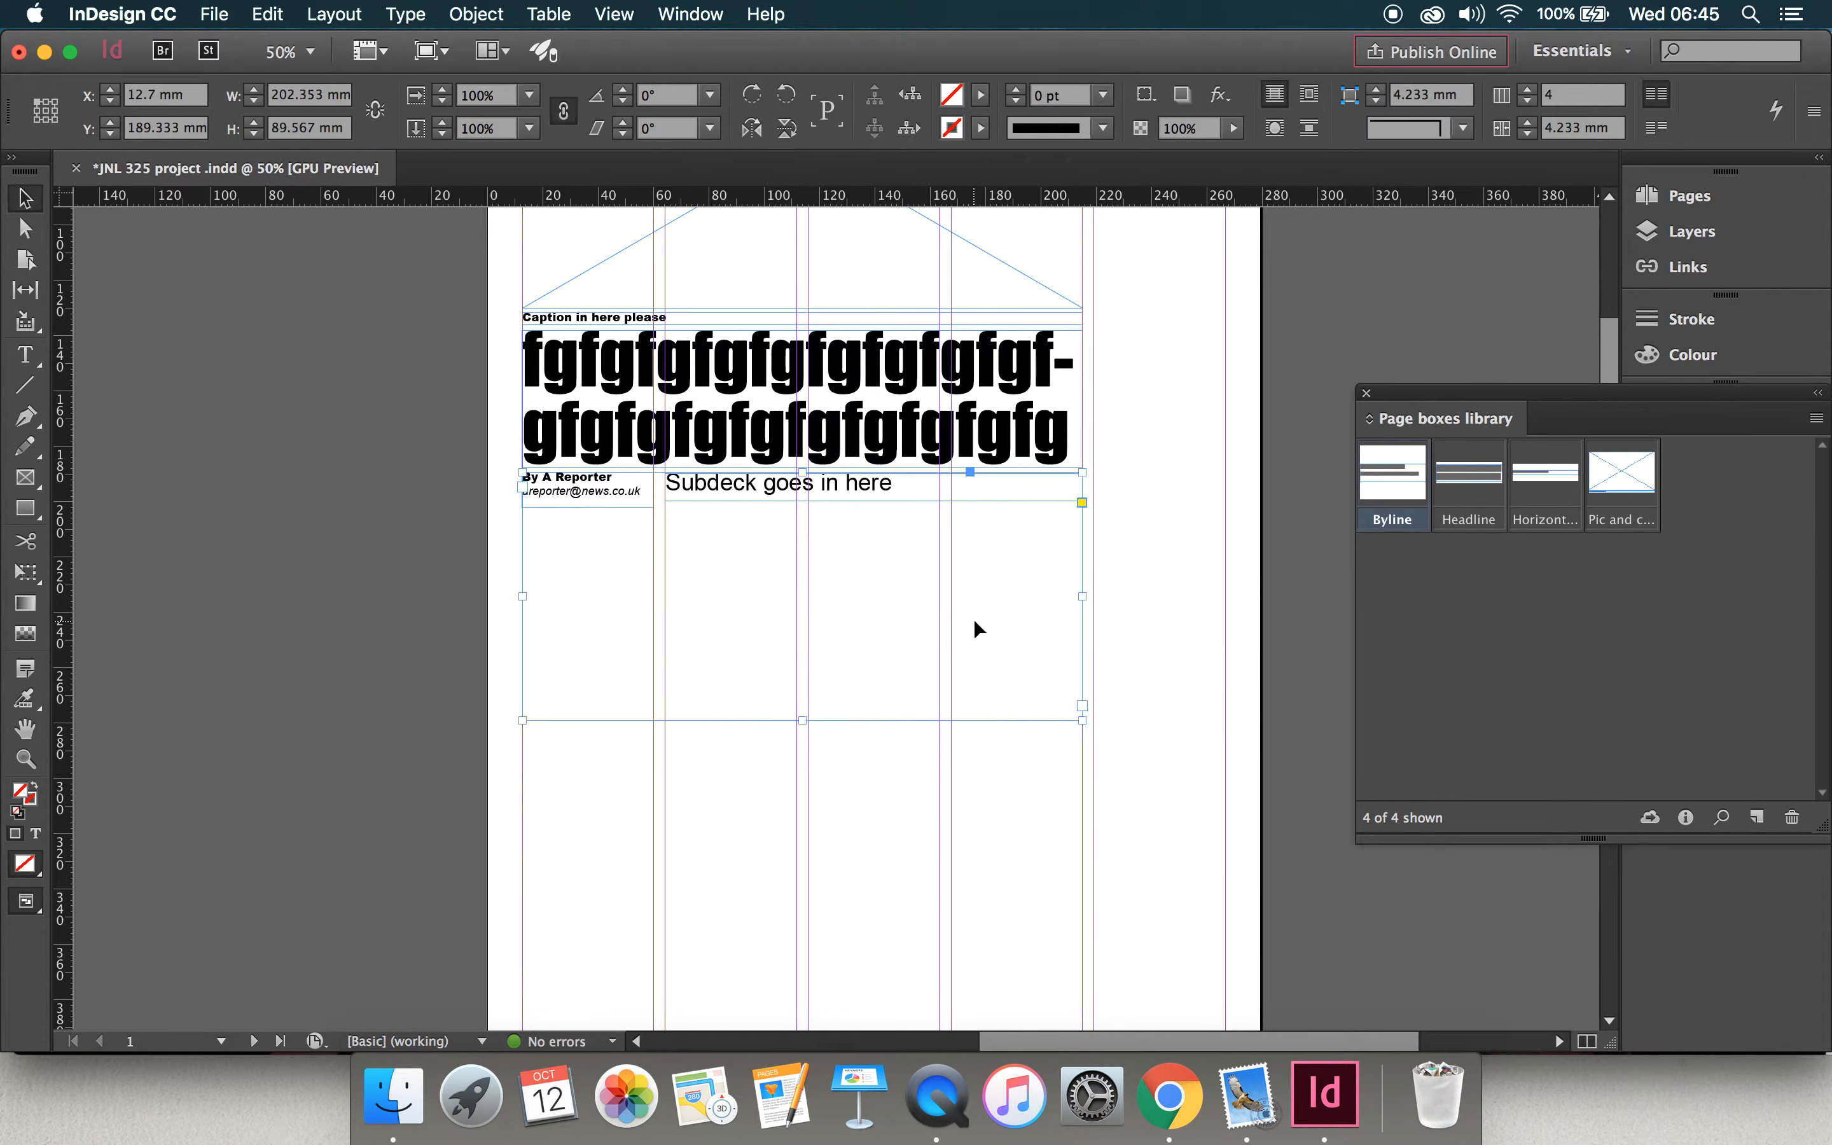
left_click_drag(743, 623, 1526, 592)
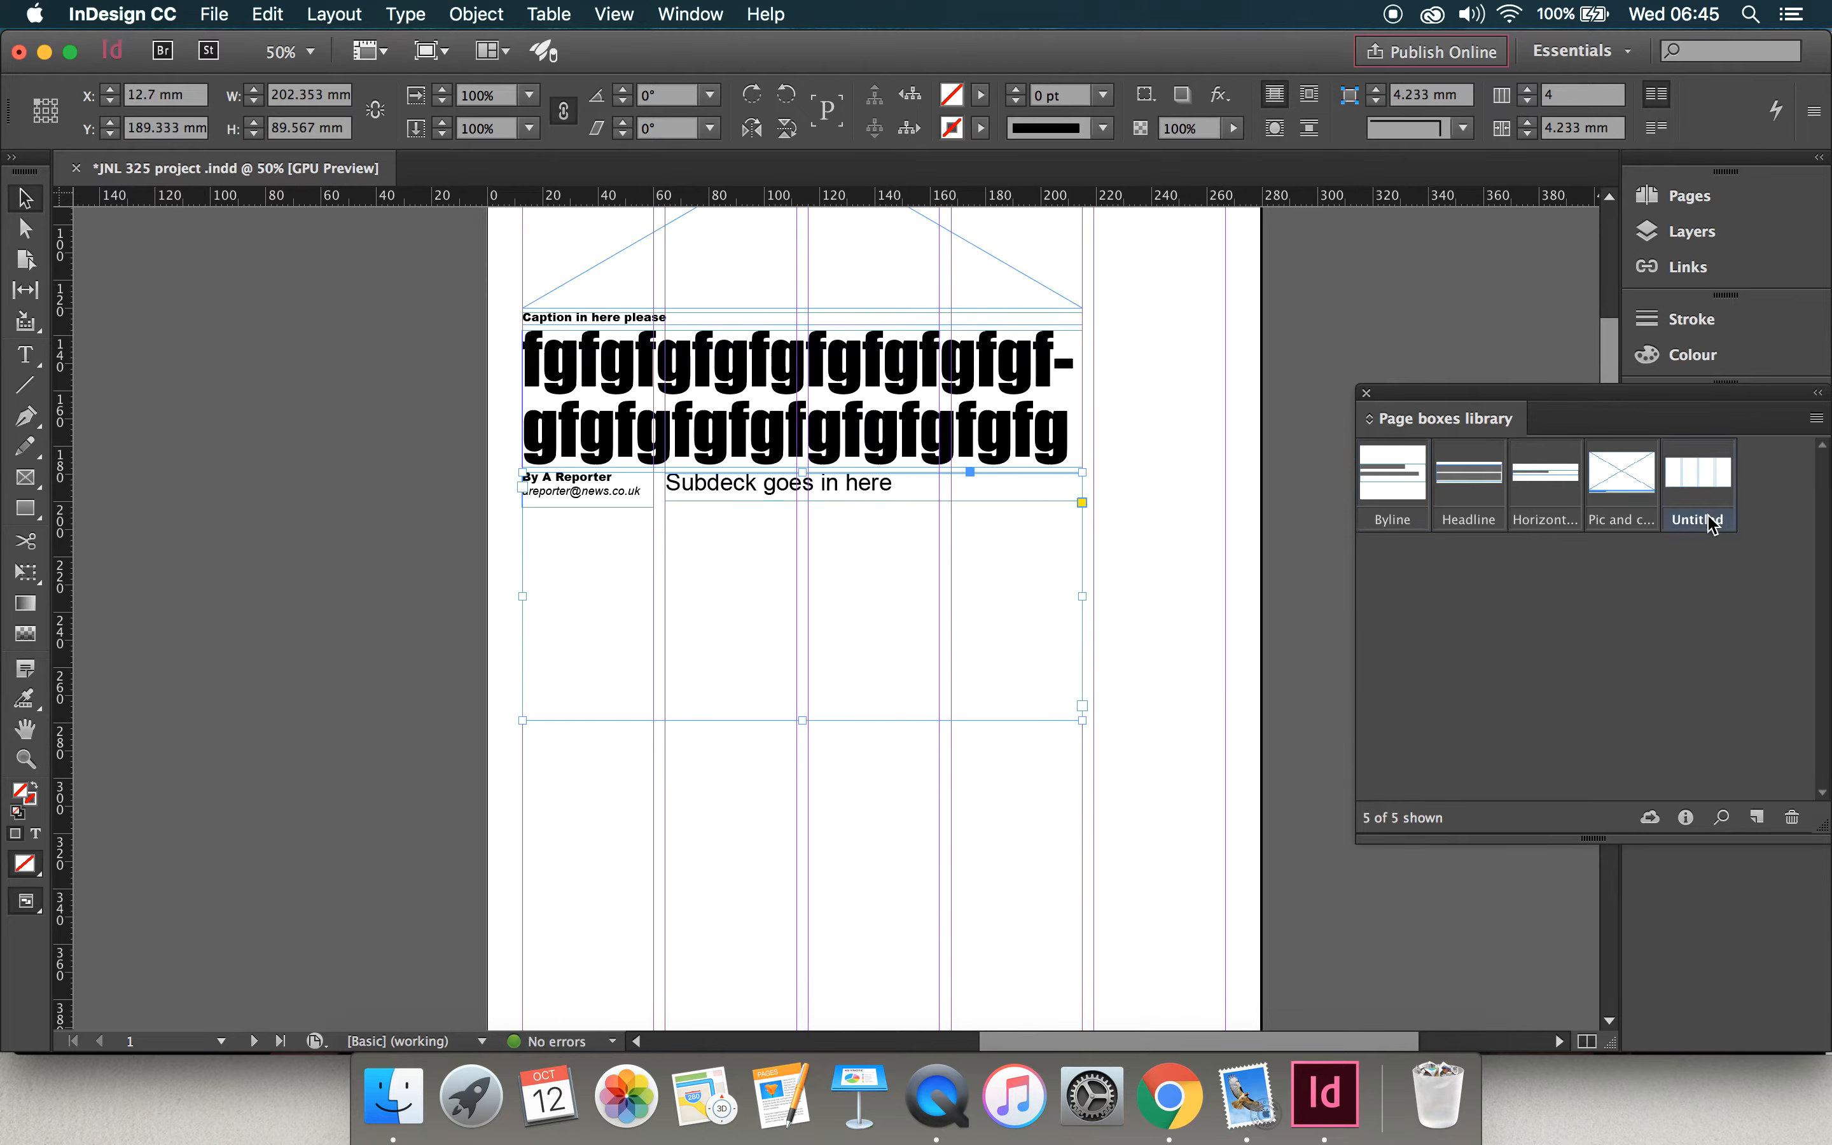
double_click(1713, 523)
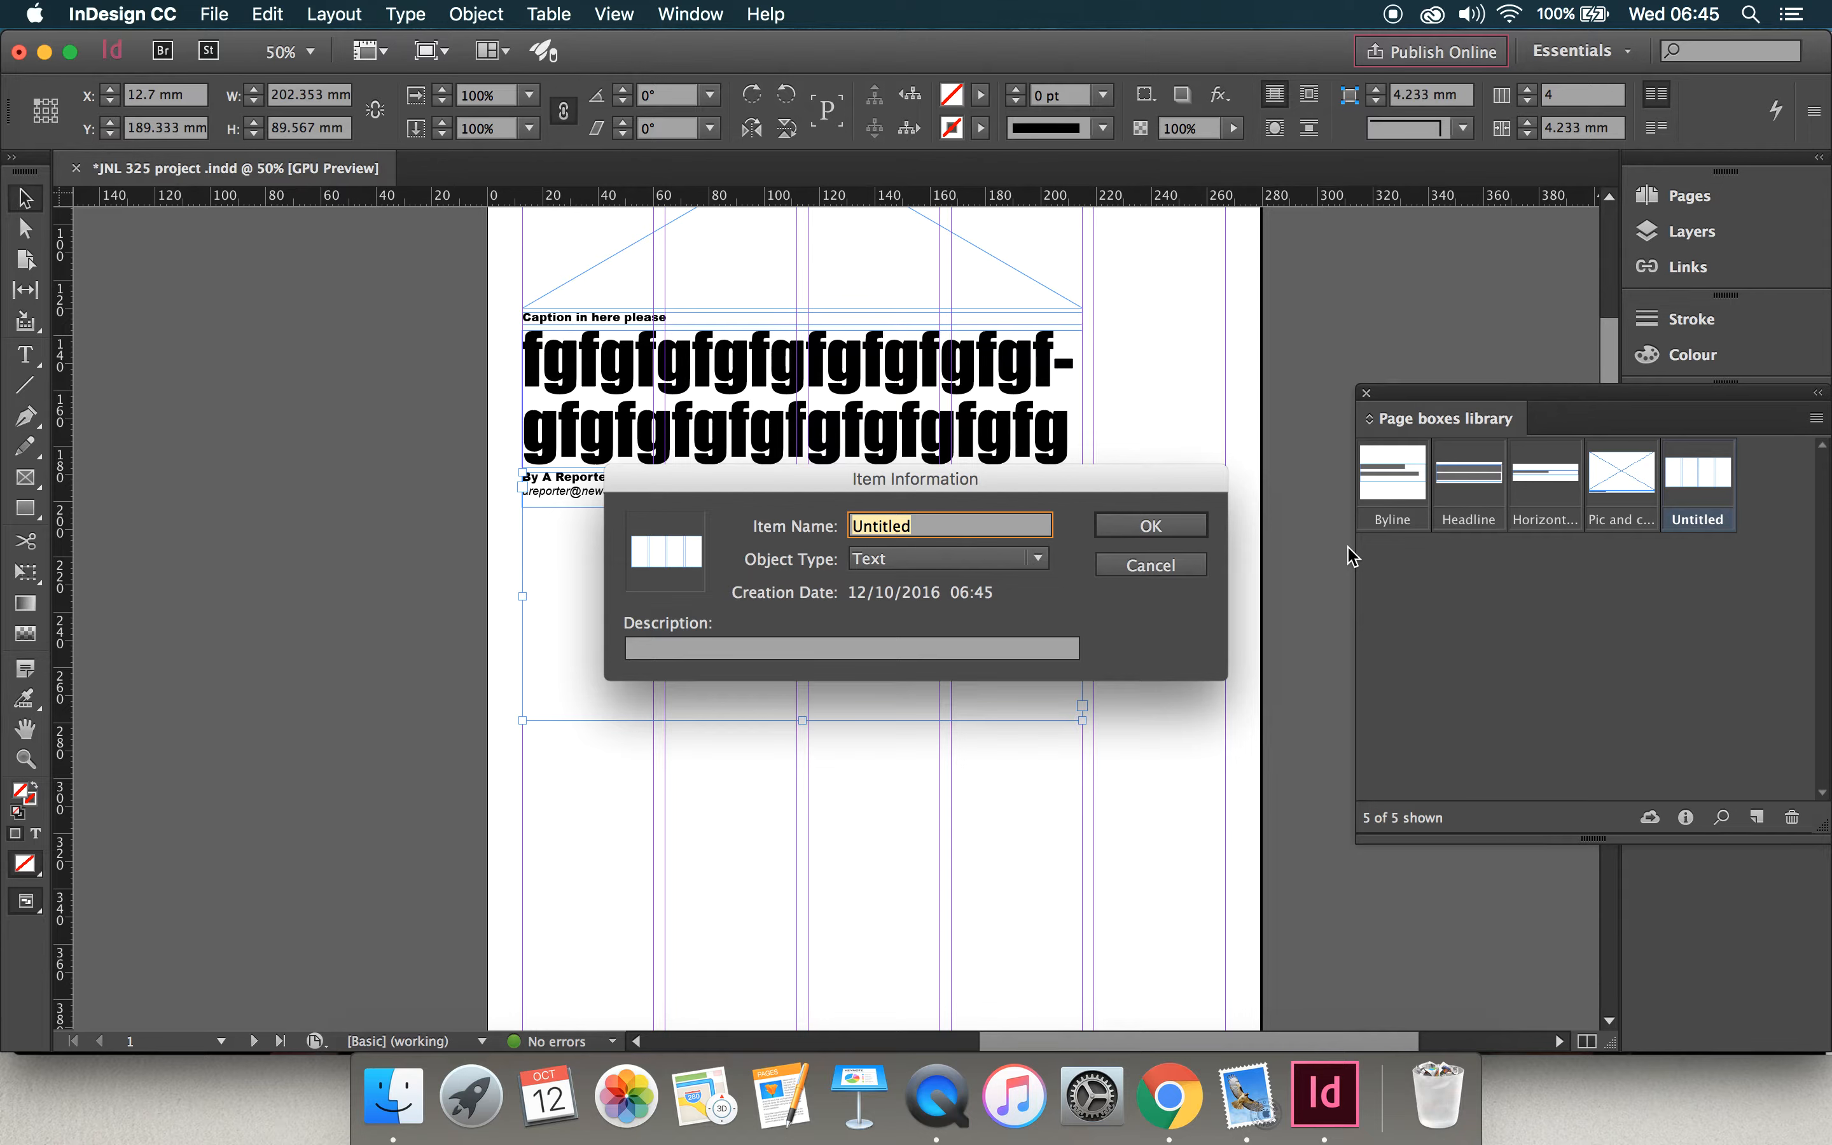
type("Text, 4 cols")
left_click(1151, 528)
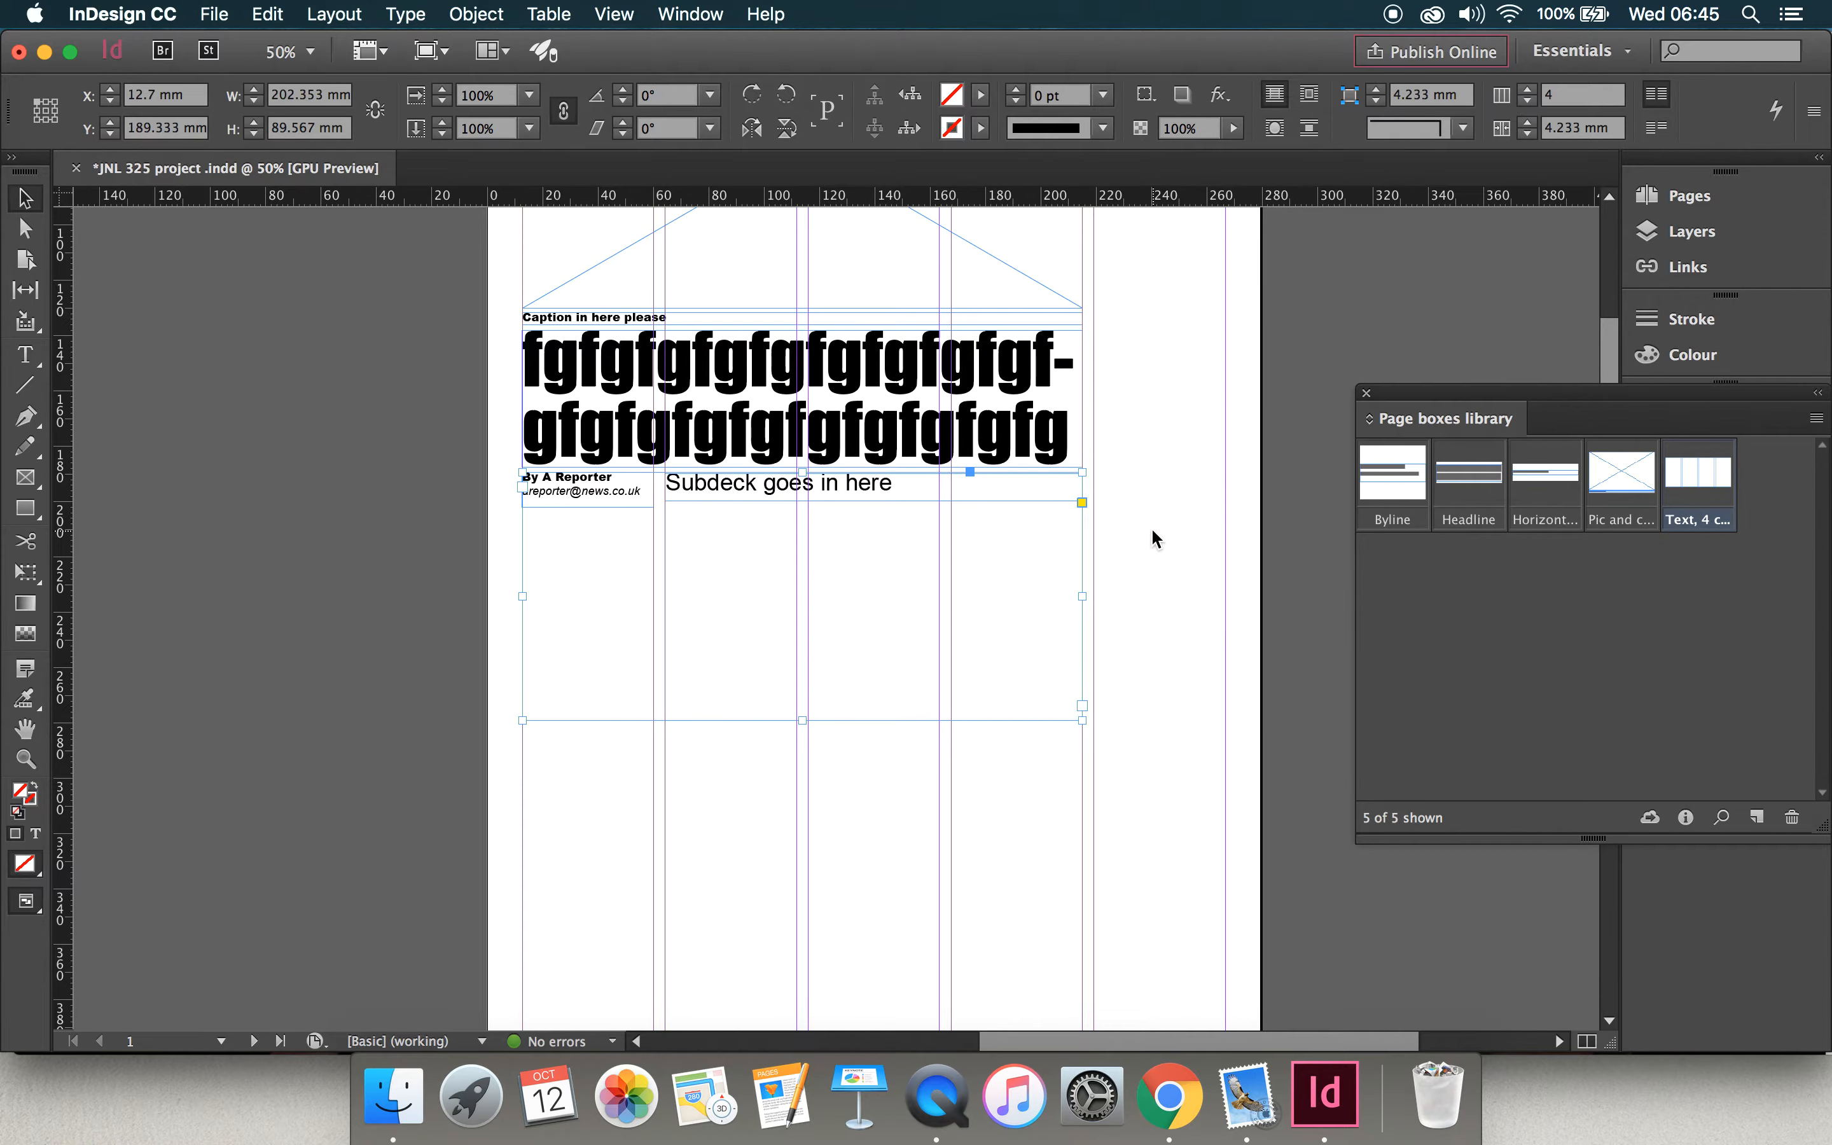
scroll(1151, 528, "up", 5)
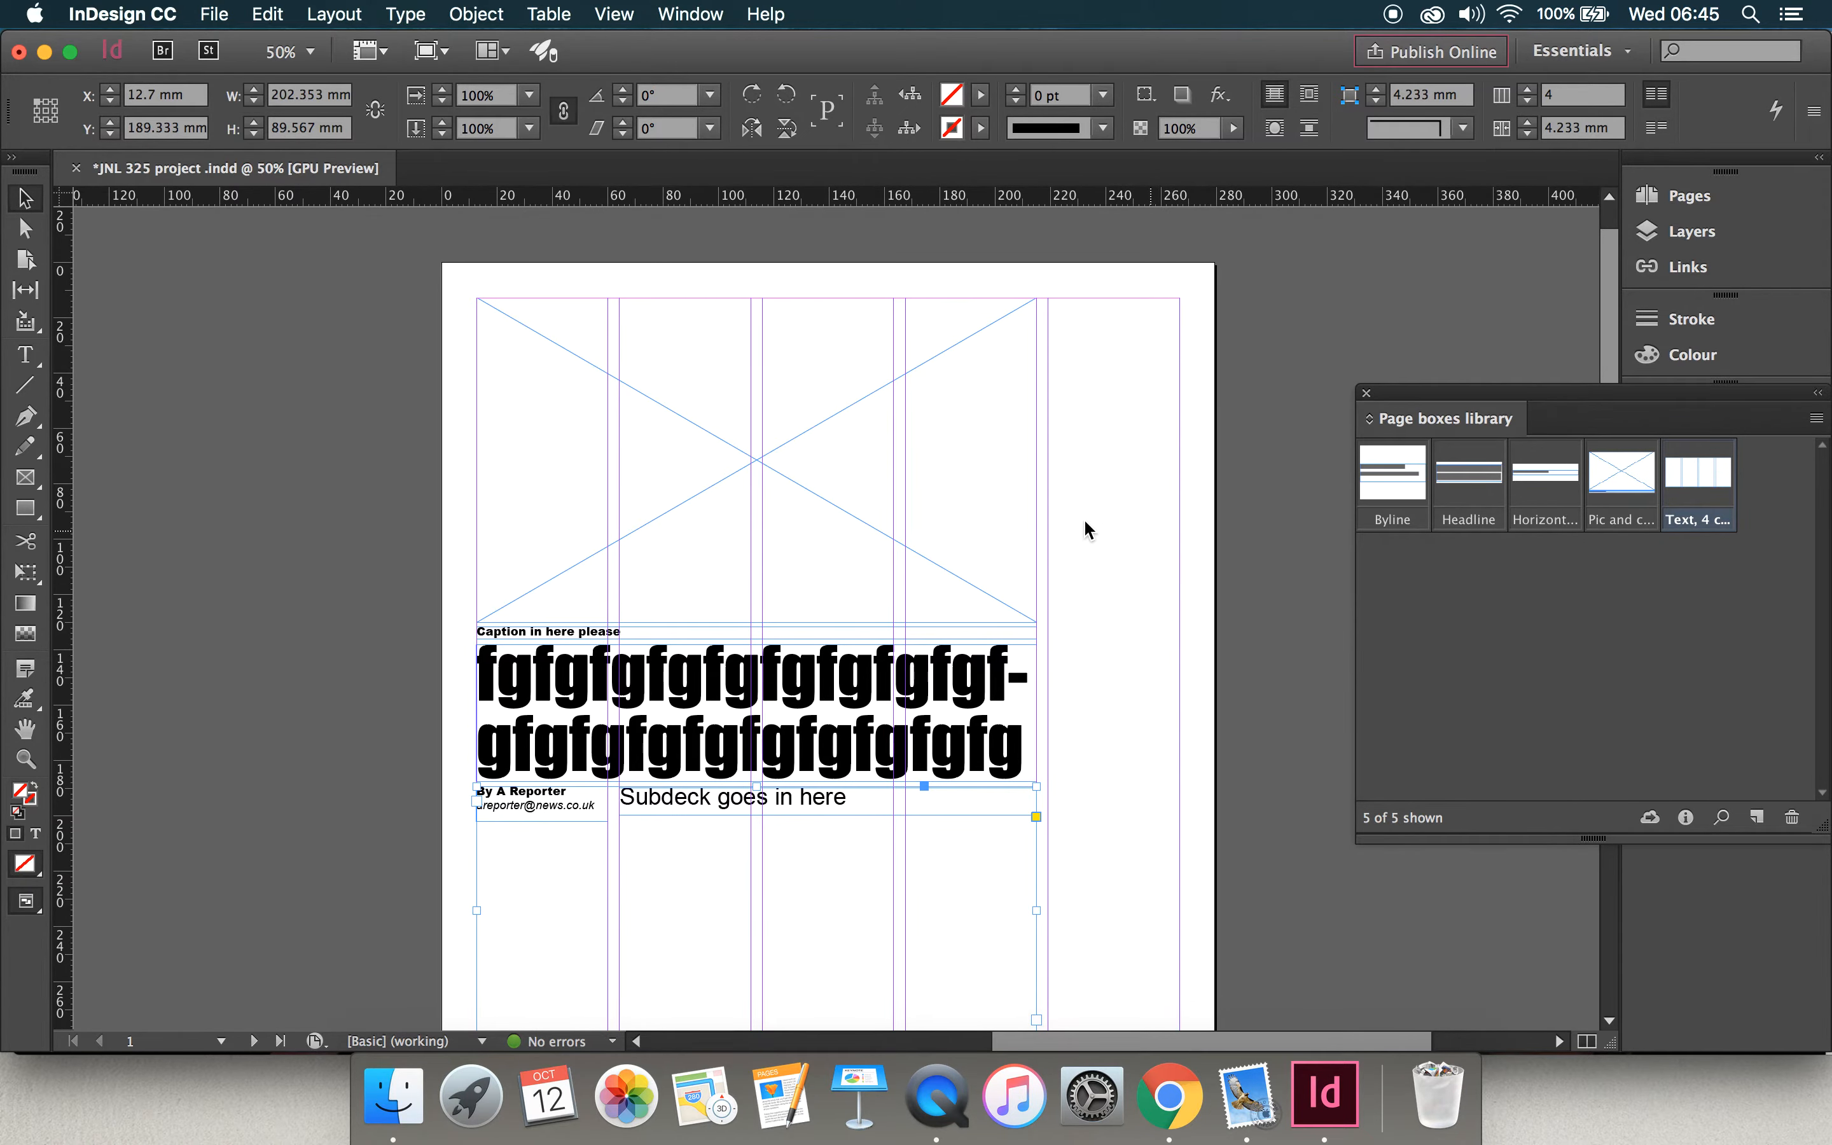
scroll(1030, 746, "down", 10)
scroll(1030, 746, "up", 6)
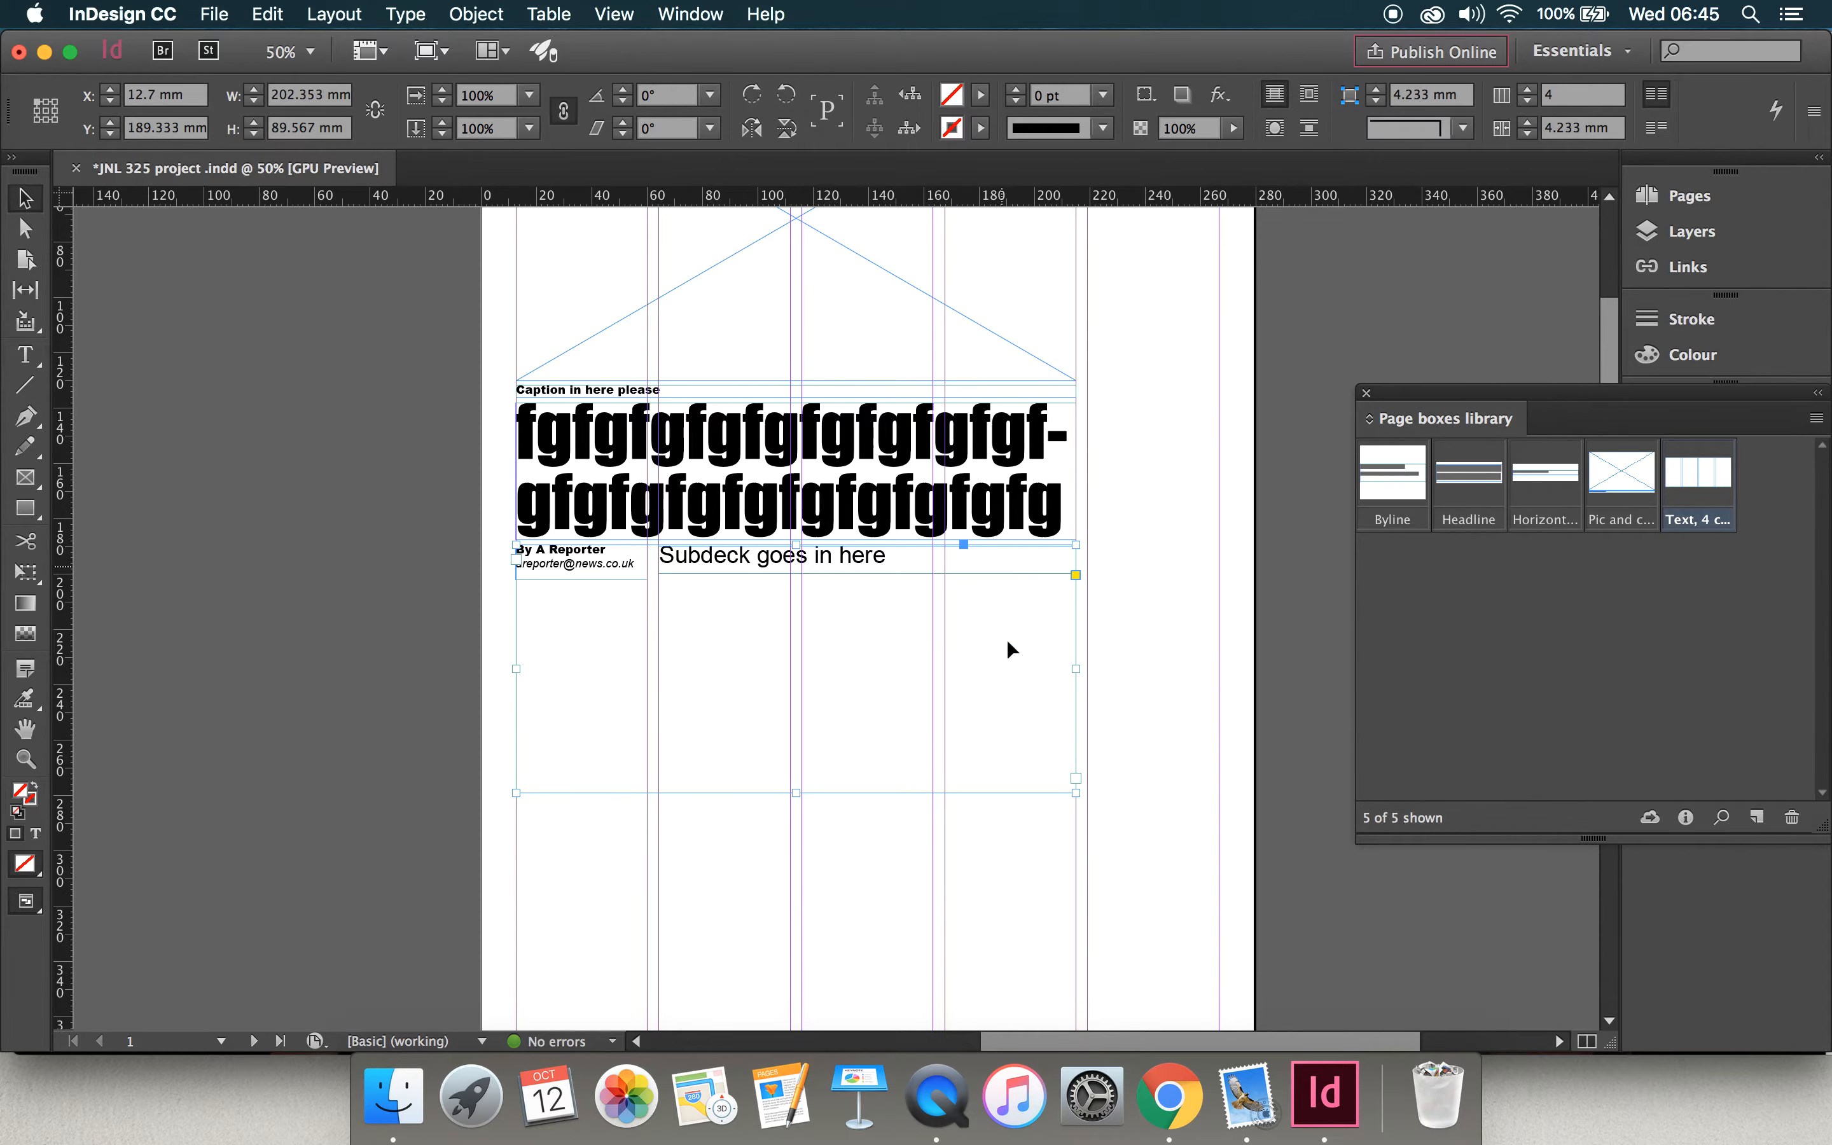
scroll(1075, 722, "up", 1)
scroll(1075, 722, "up", 2)
scroll(1075, 722, "right", 1)
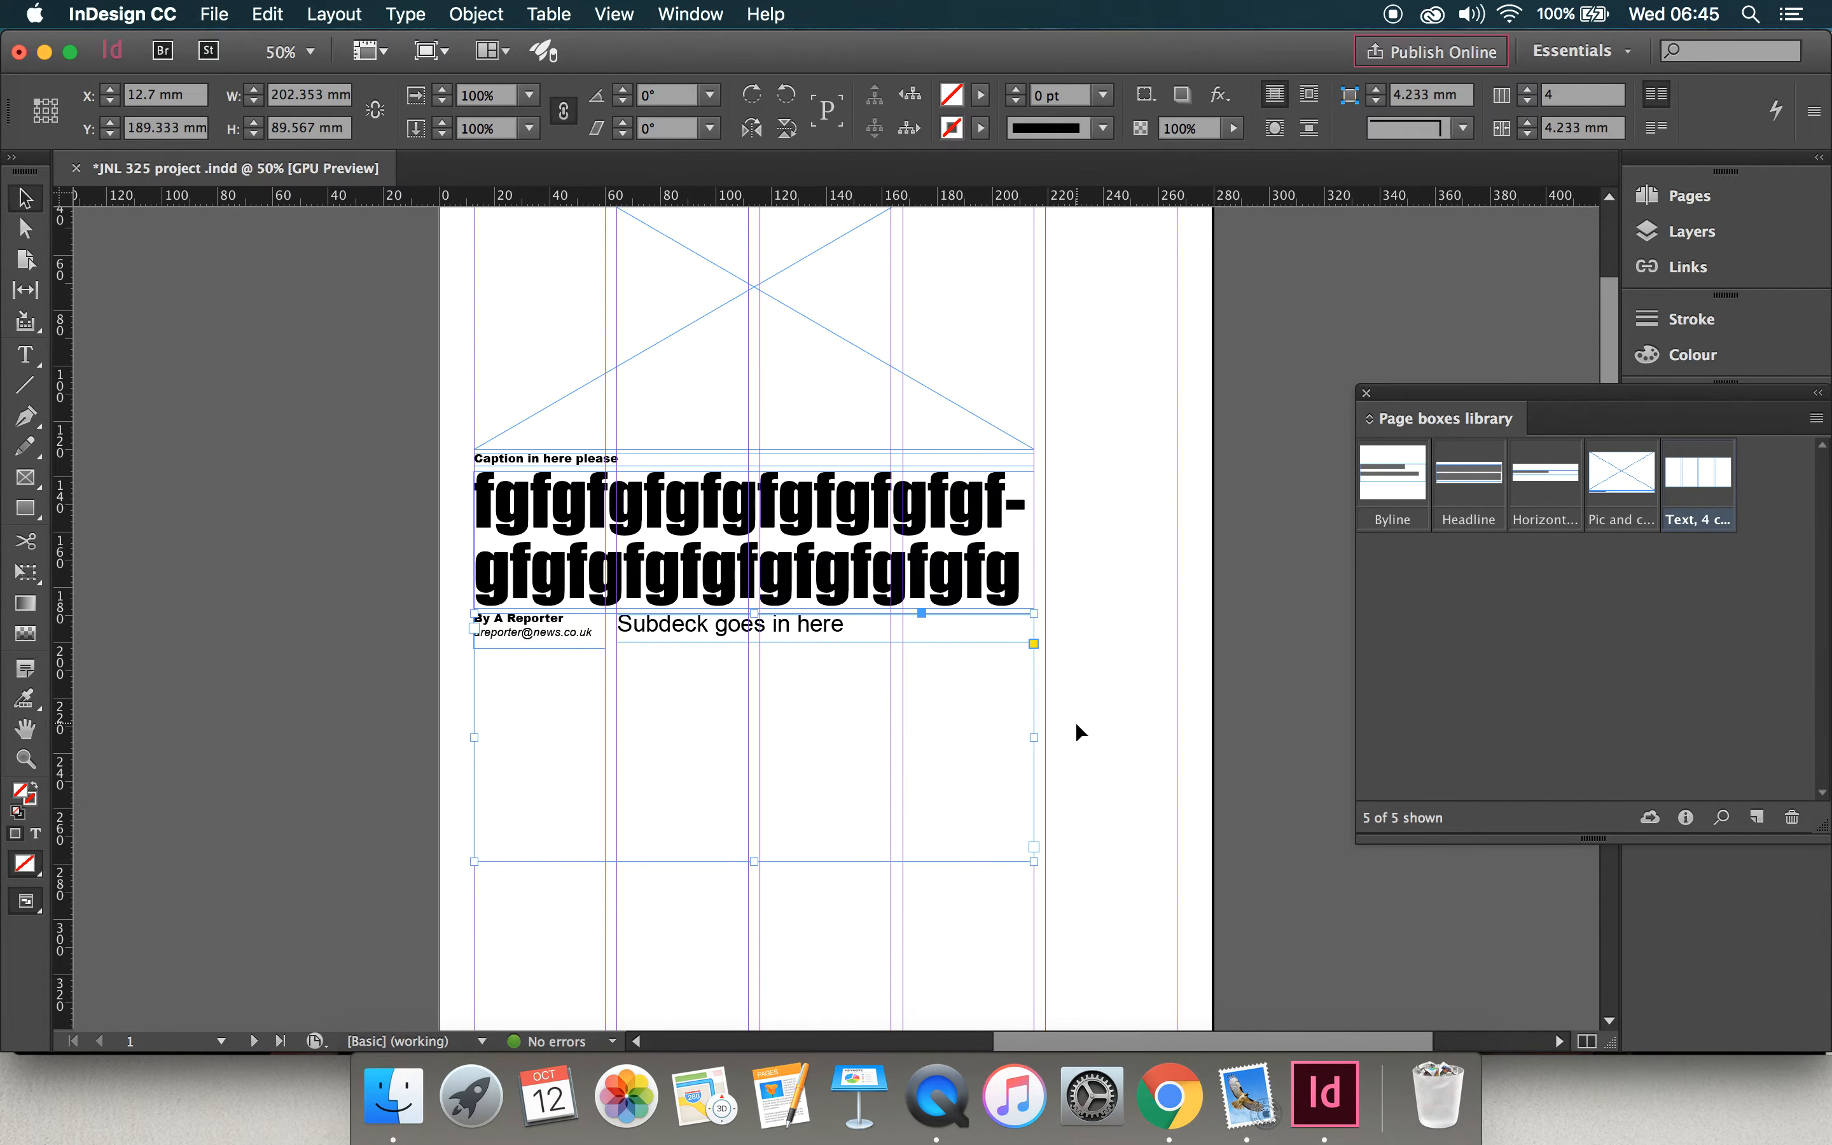
scroll(1104, 694, "up", 3)
scroll(1104, 694, "right", 1)
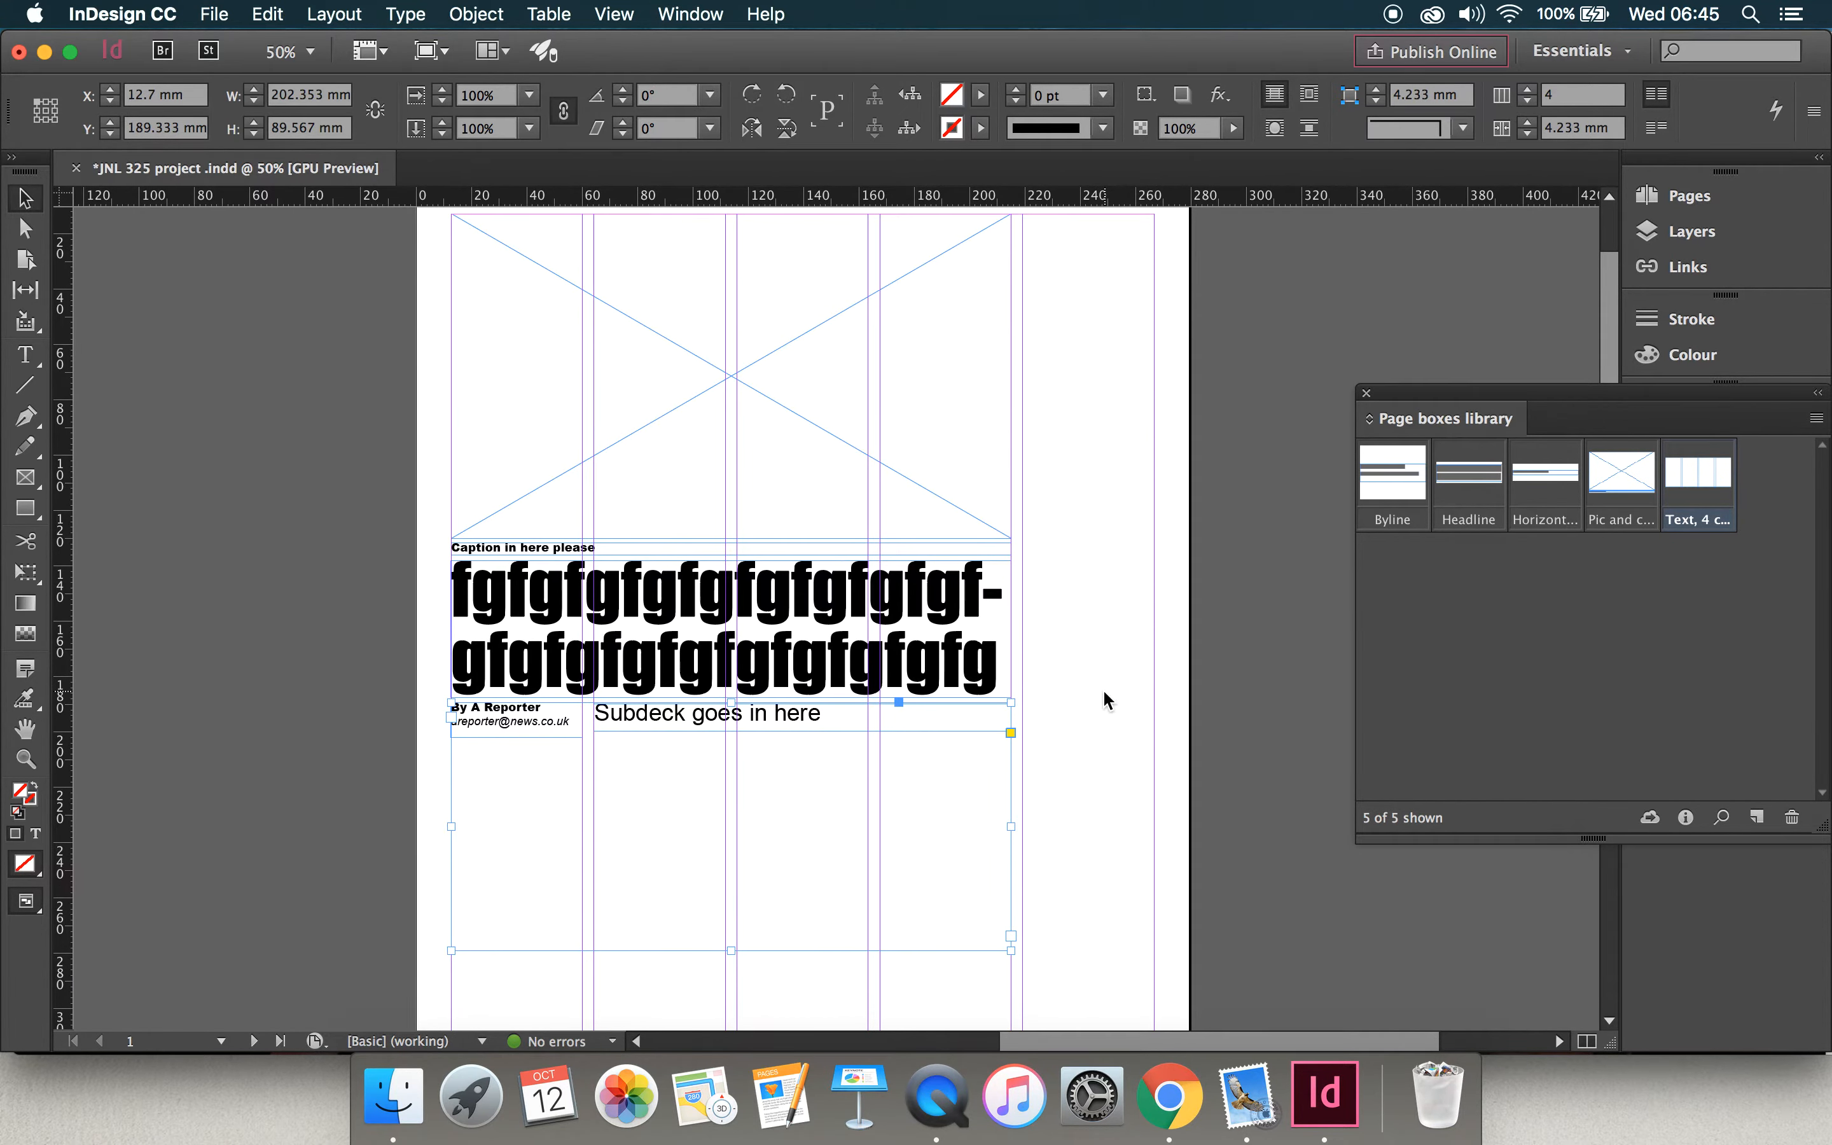
left_click(1103, 688)
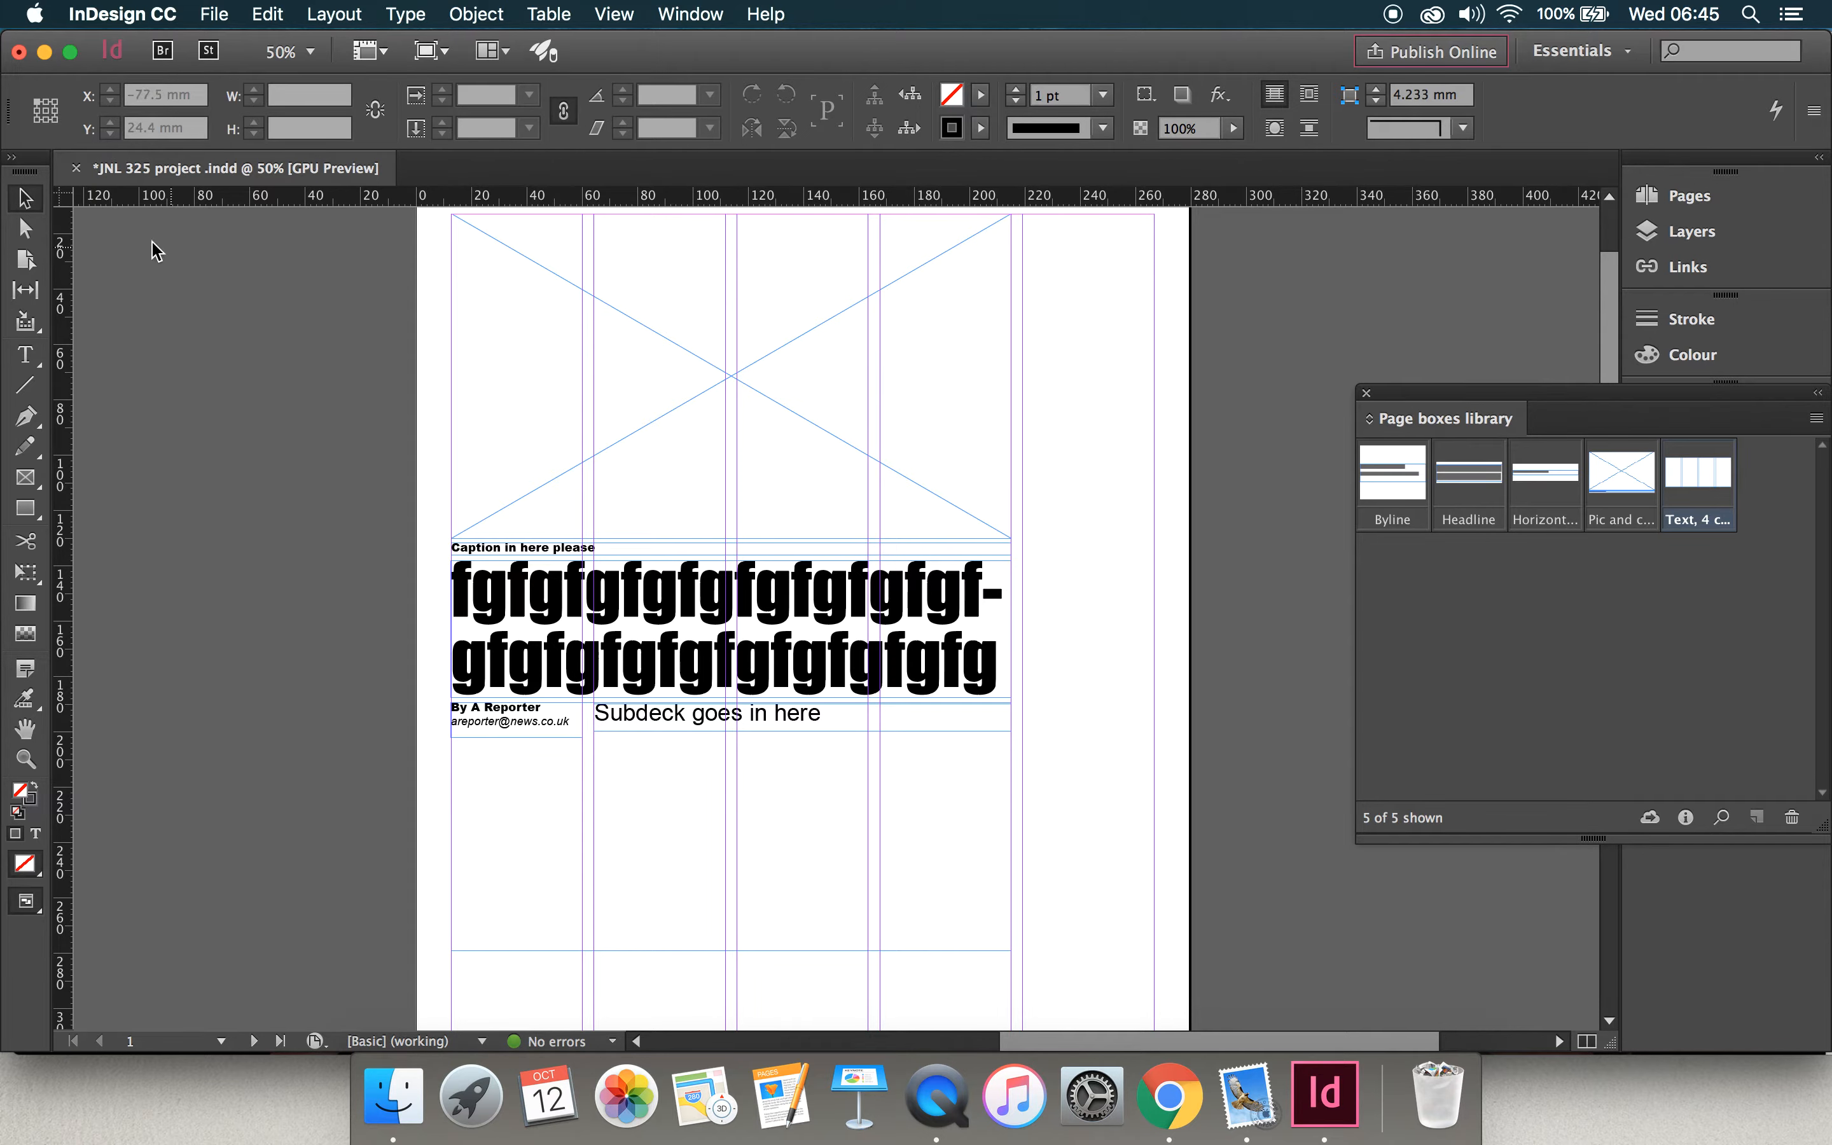
left_click(891, 432)
left_click(847, 553, "shift")
left_click(847, 605, "shift")
left_click(796, 719, "shift")
left_click(794, 819, "shift")
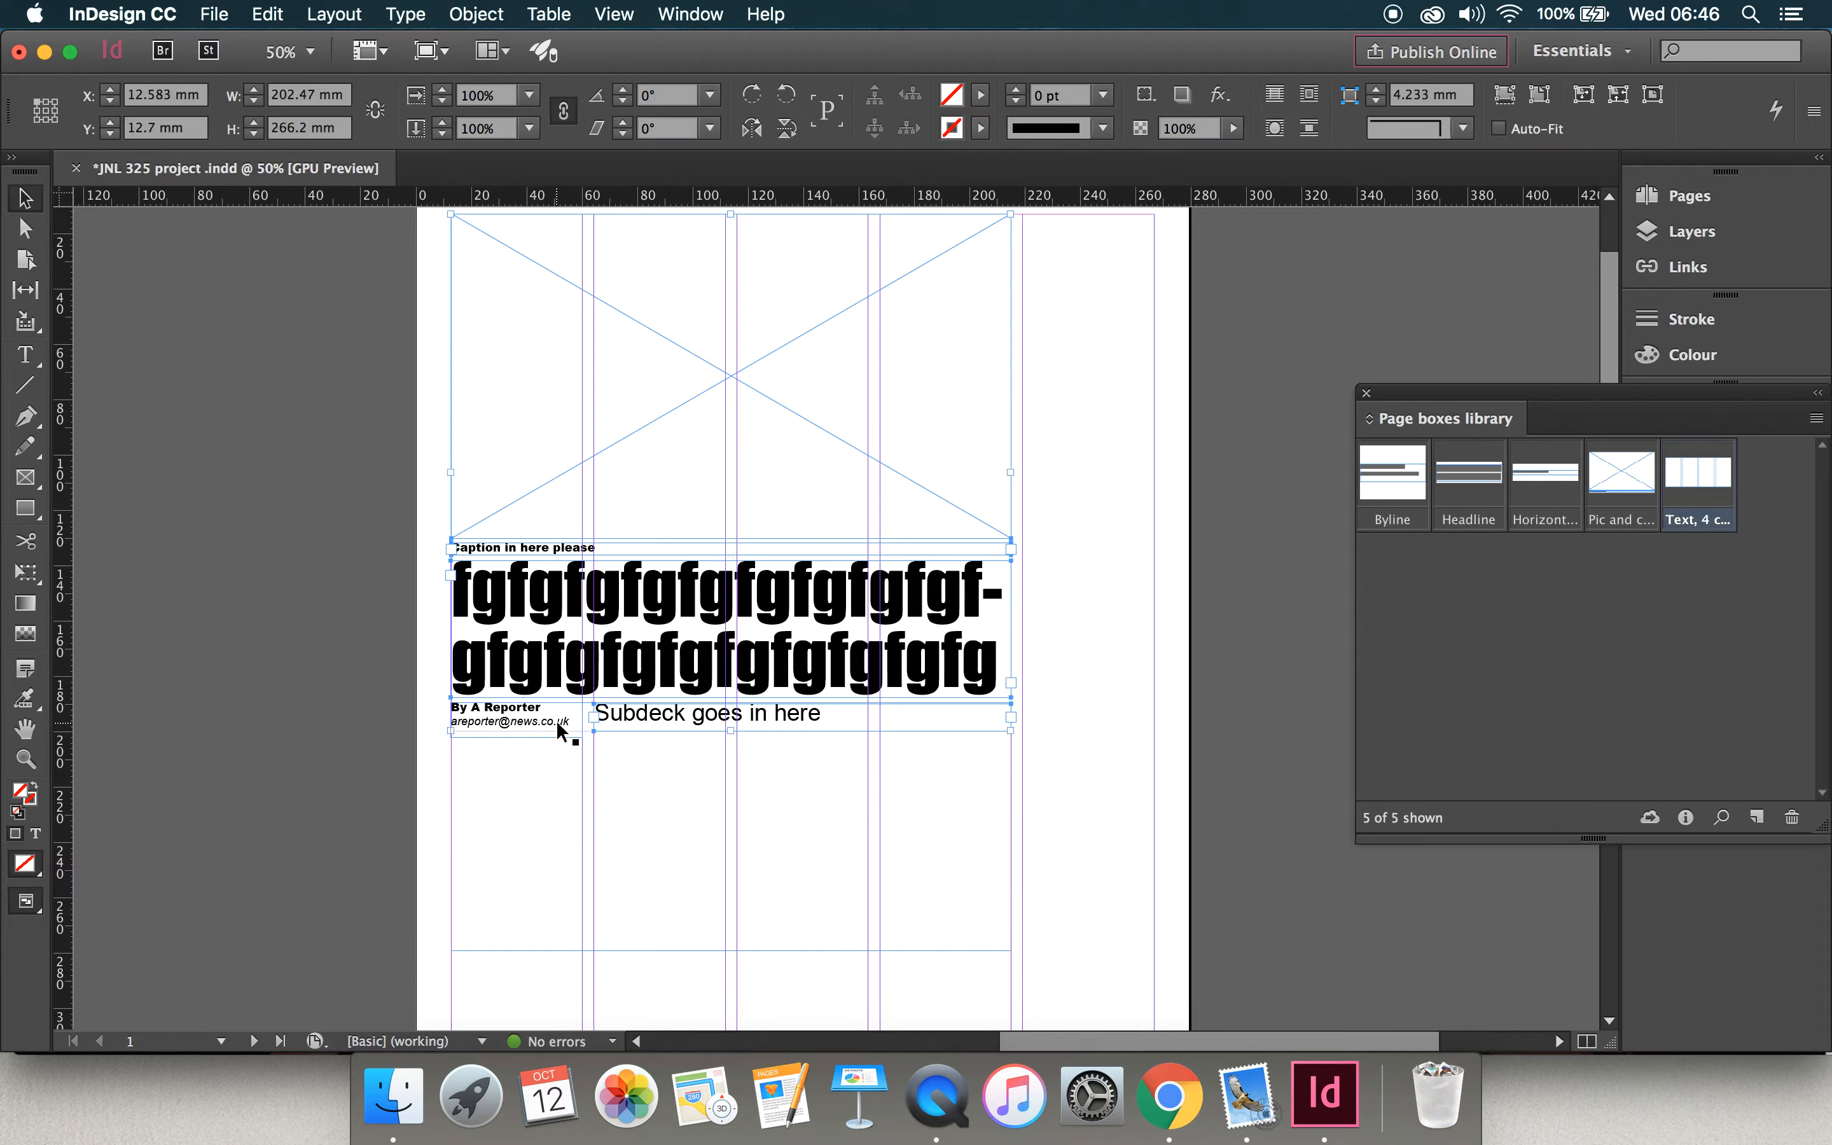
left_click(302, 706)
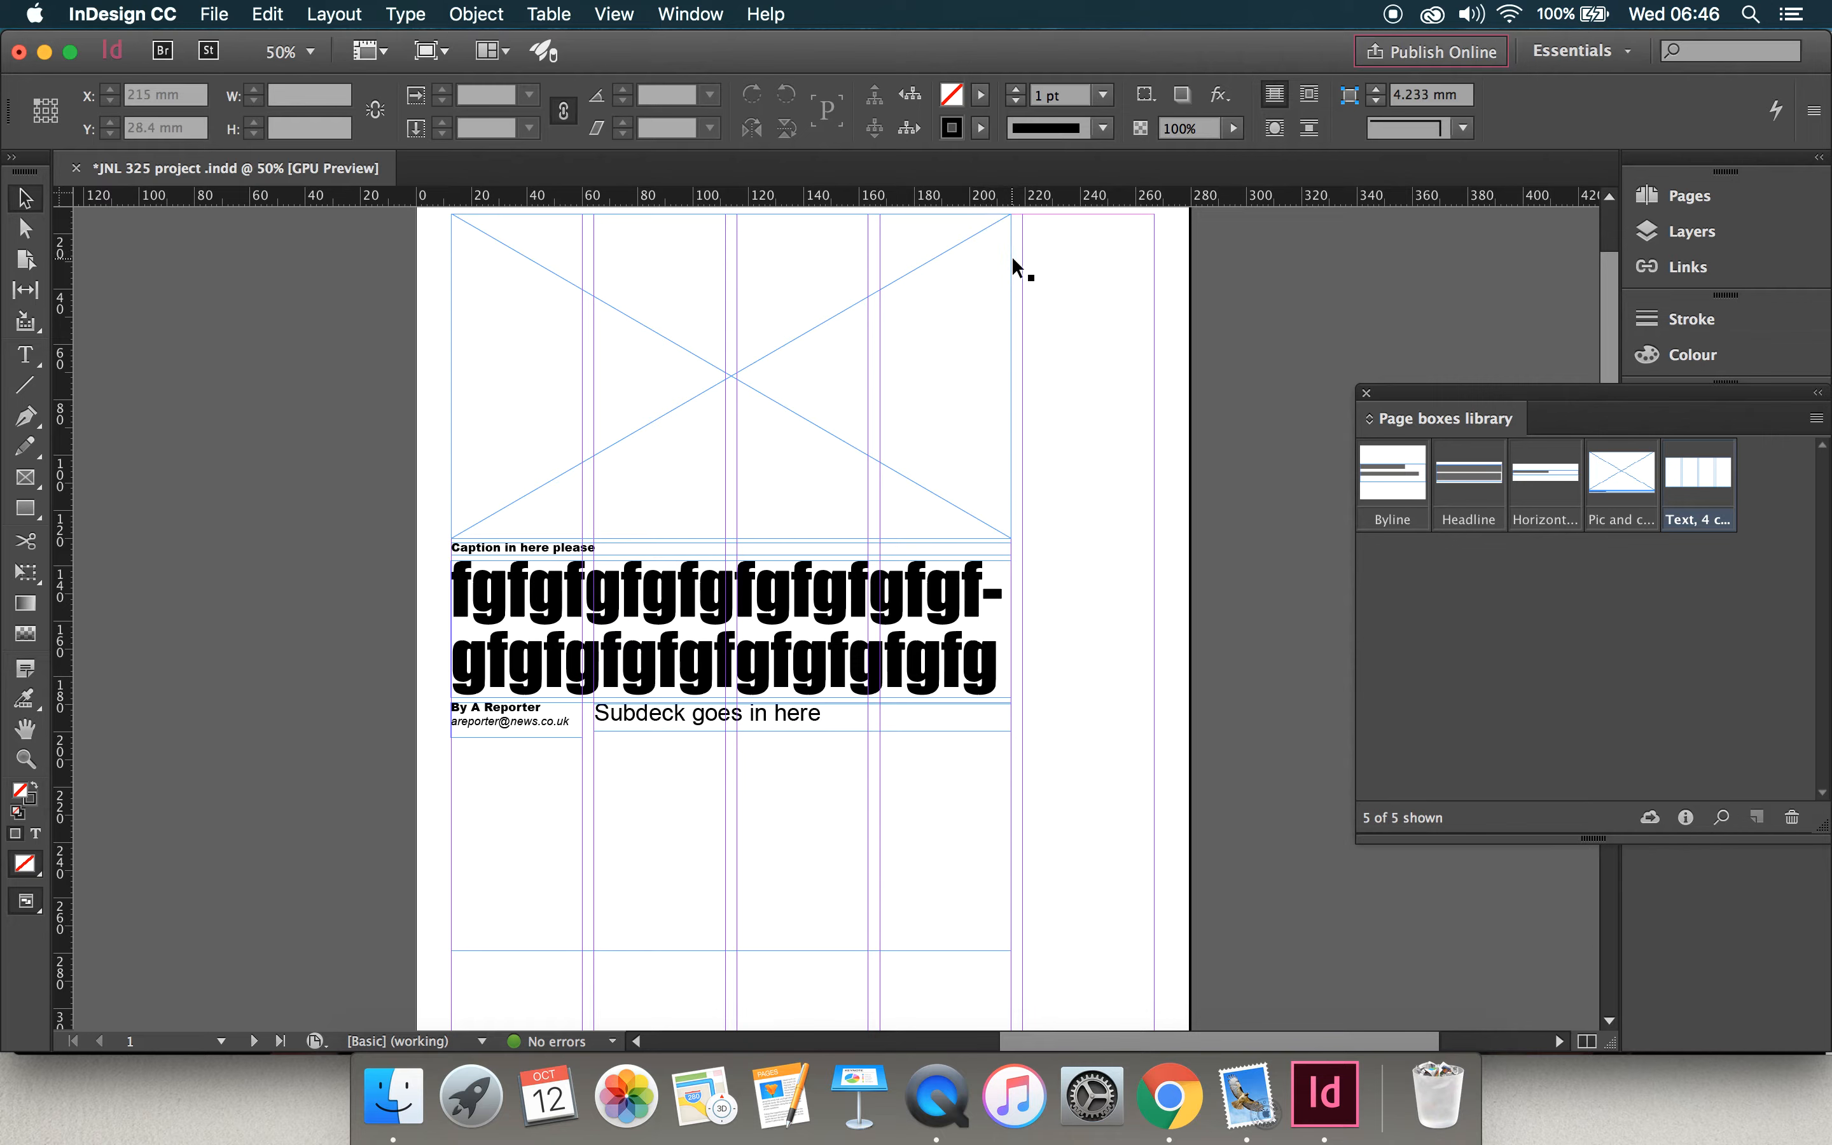
Step: Add all the page's boxes together as one item in the Page boxes library and name it "Page lead, pic on top"
left_click_drag(1150, 250, 490, 1003)
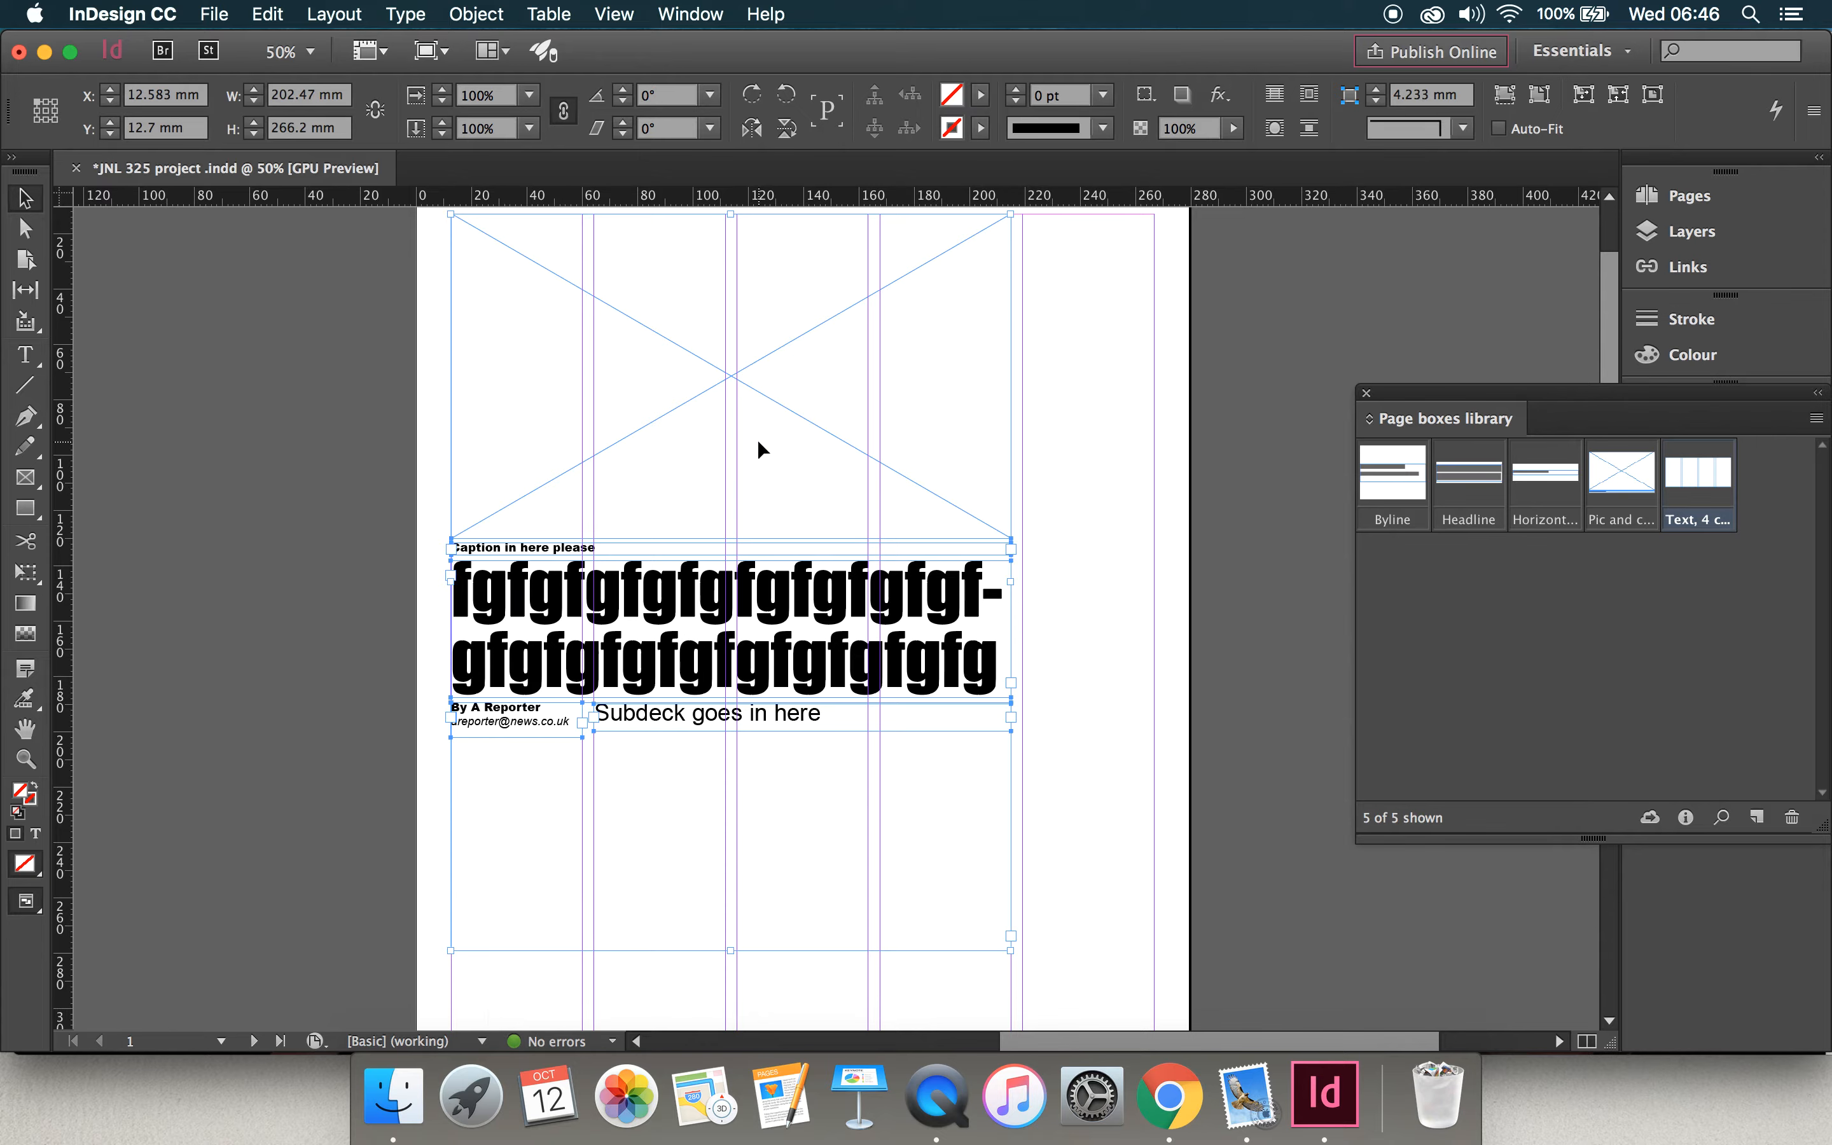
left_click_drag(760, 432, 1480, 640)
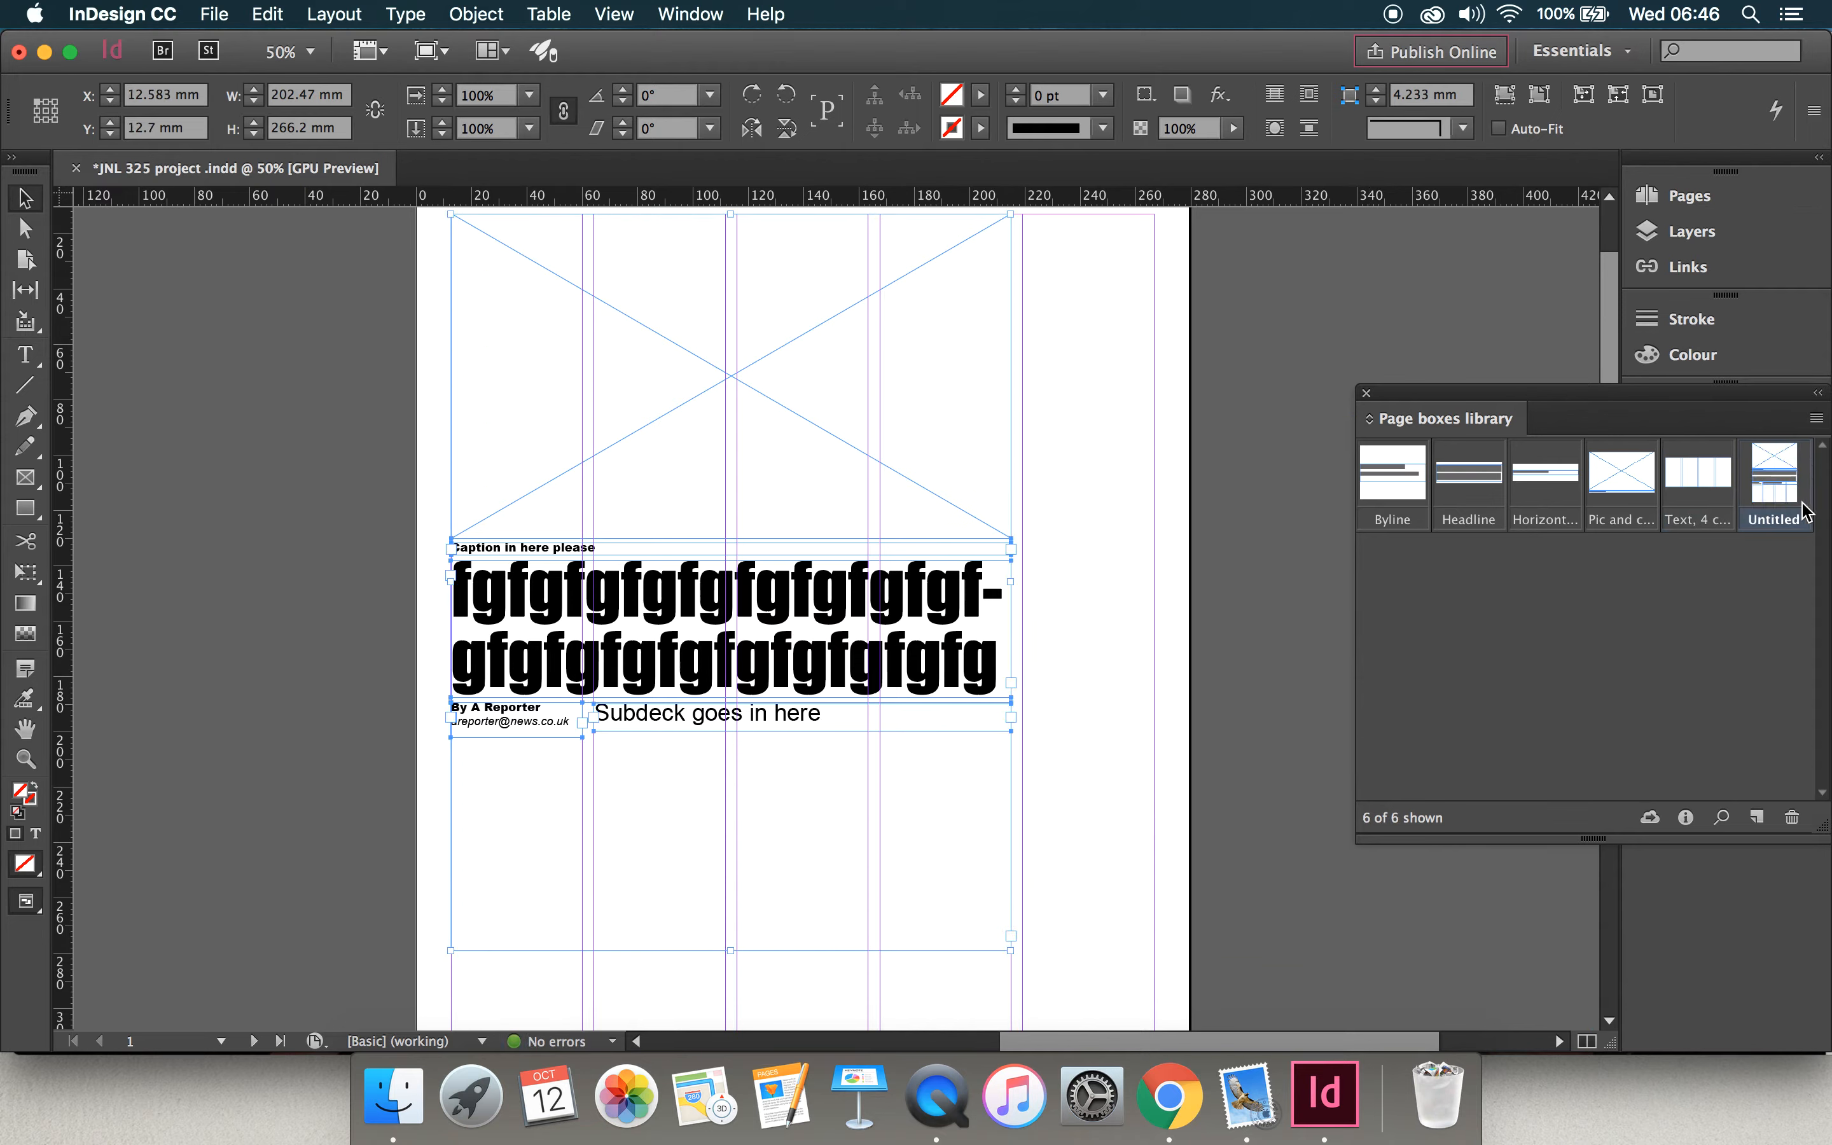
double_click(1779, 522)
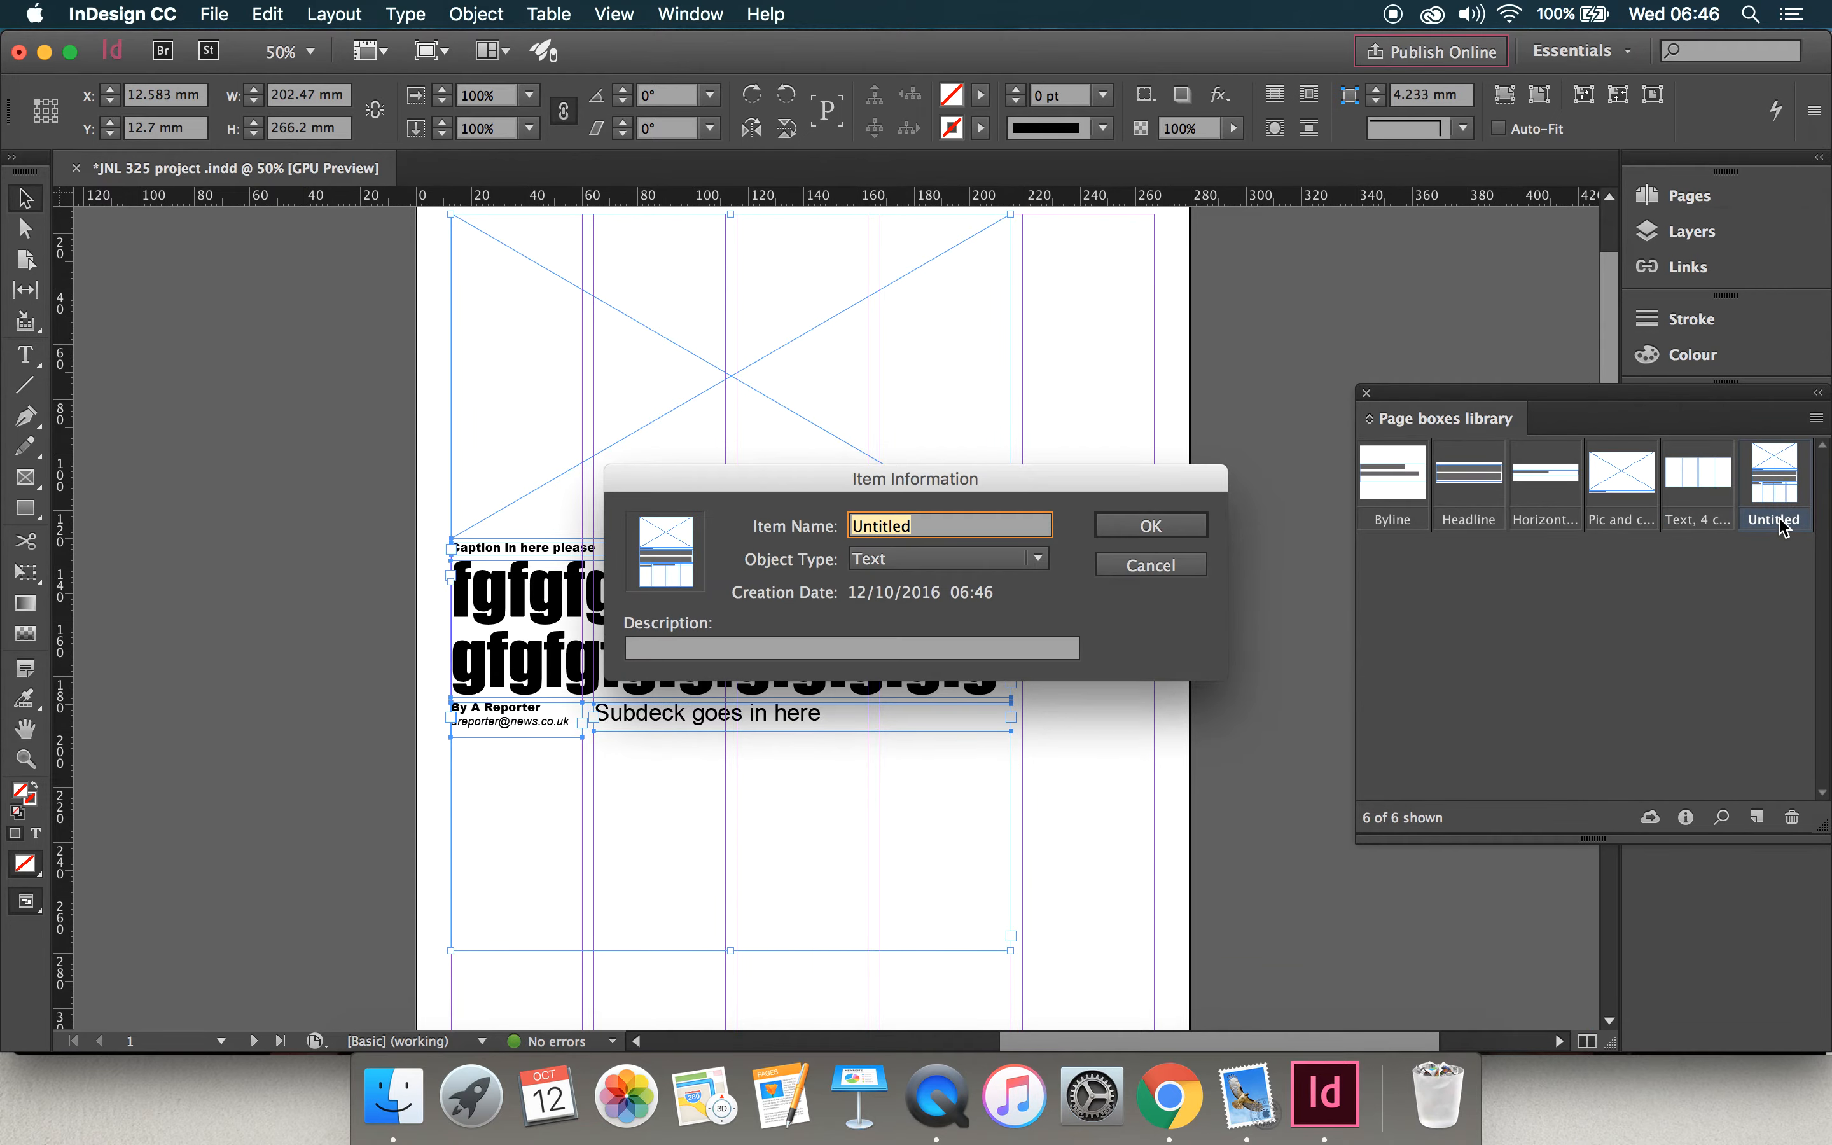
type("Page lead, pic on top")
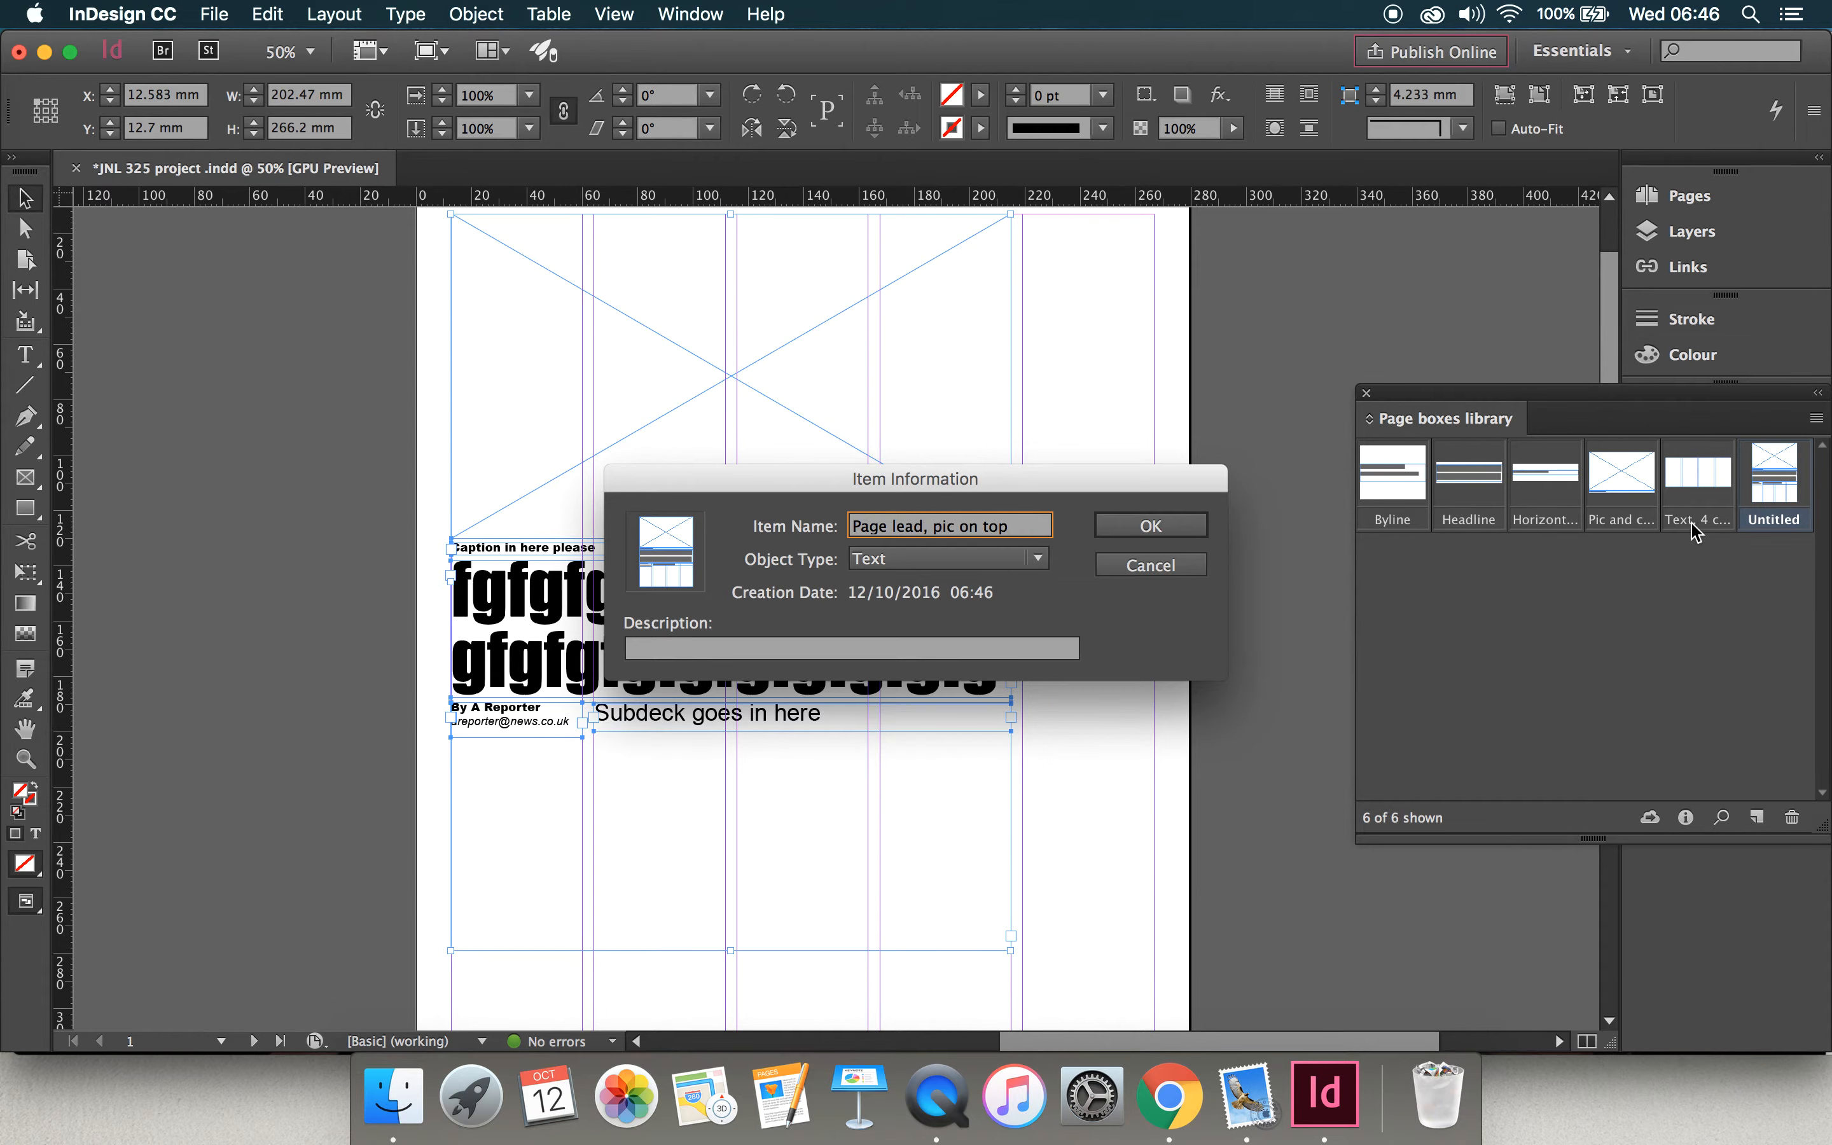
left_click(1140, 541)
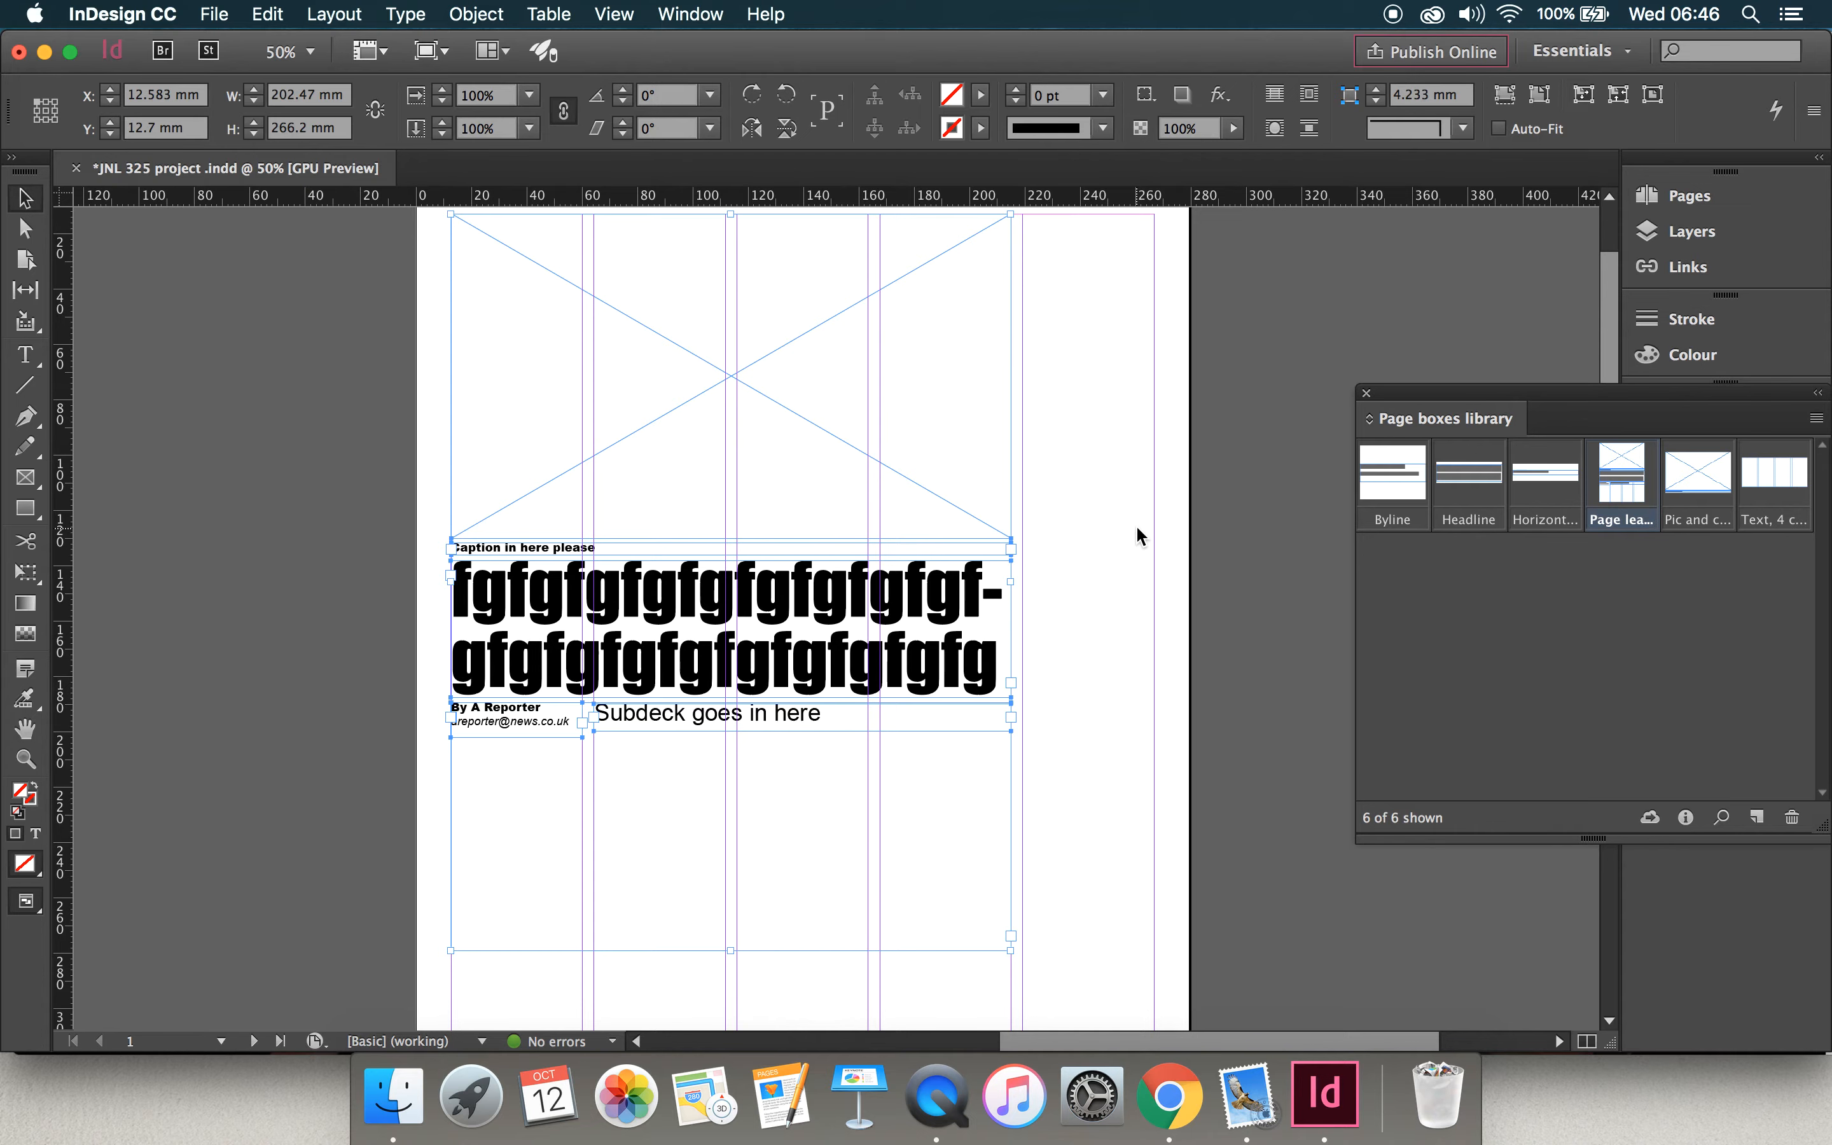
Step: Delete all boxes from the page and place the "Page lead, pic on top" library item against the upper-left margins, across the first four columns
key("super+0")
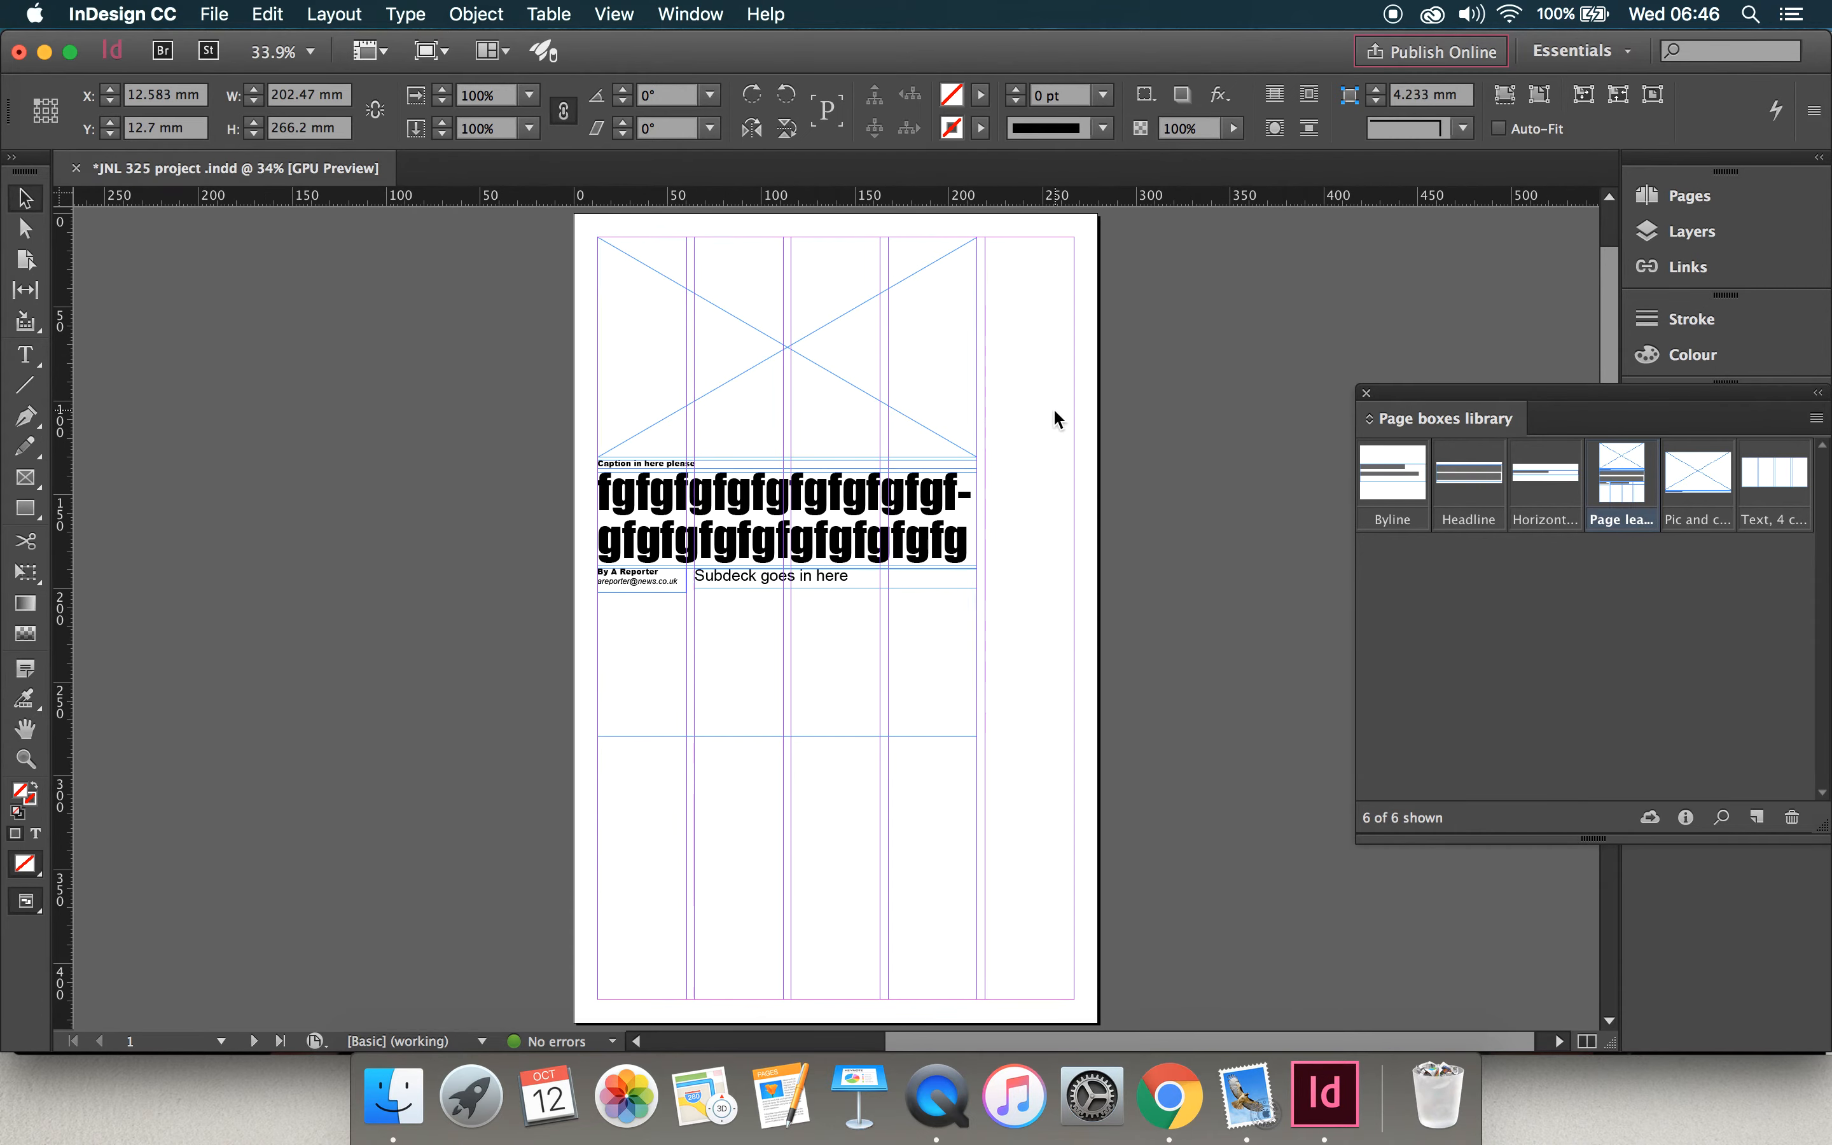
left_click(1054, 406)
left_click_drag(1103, 356, 482, 754)
key("Delete")
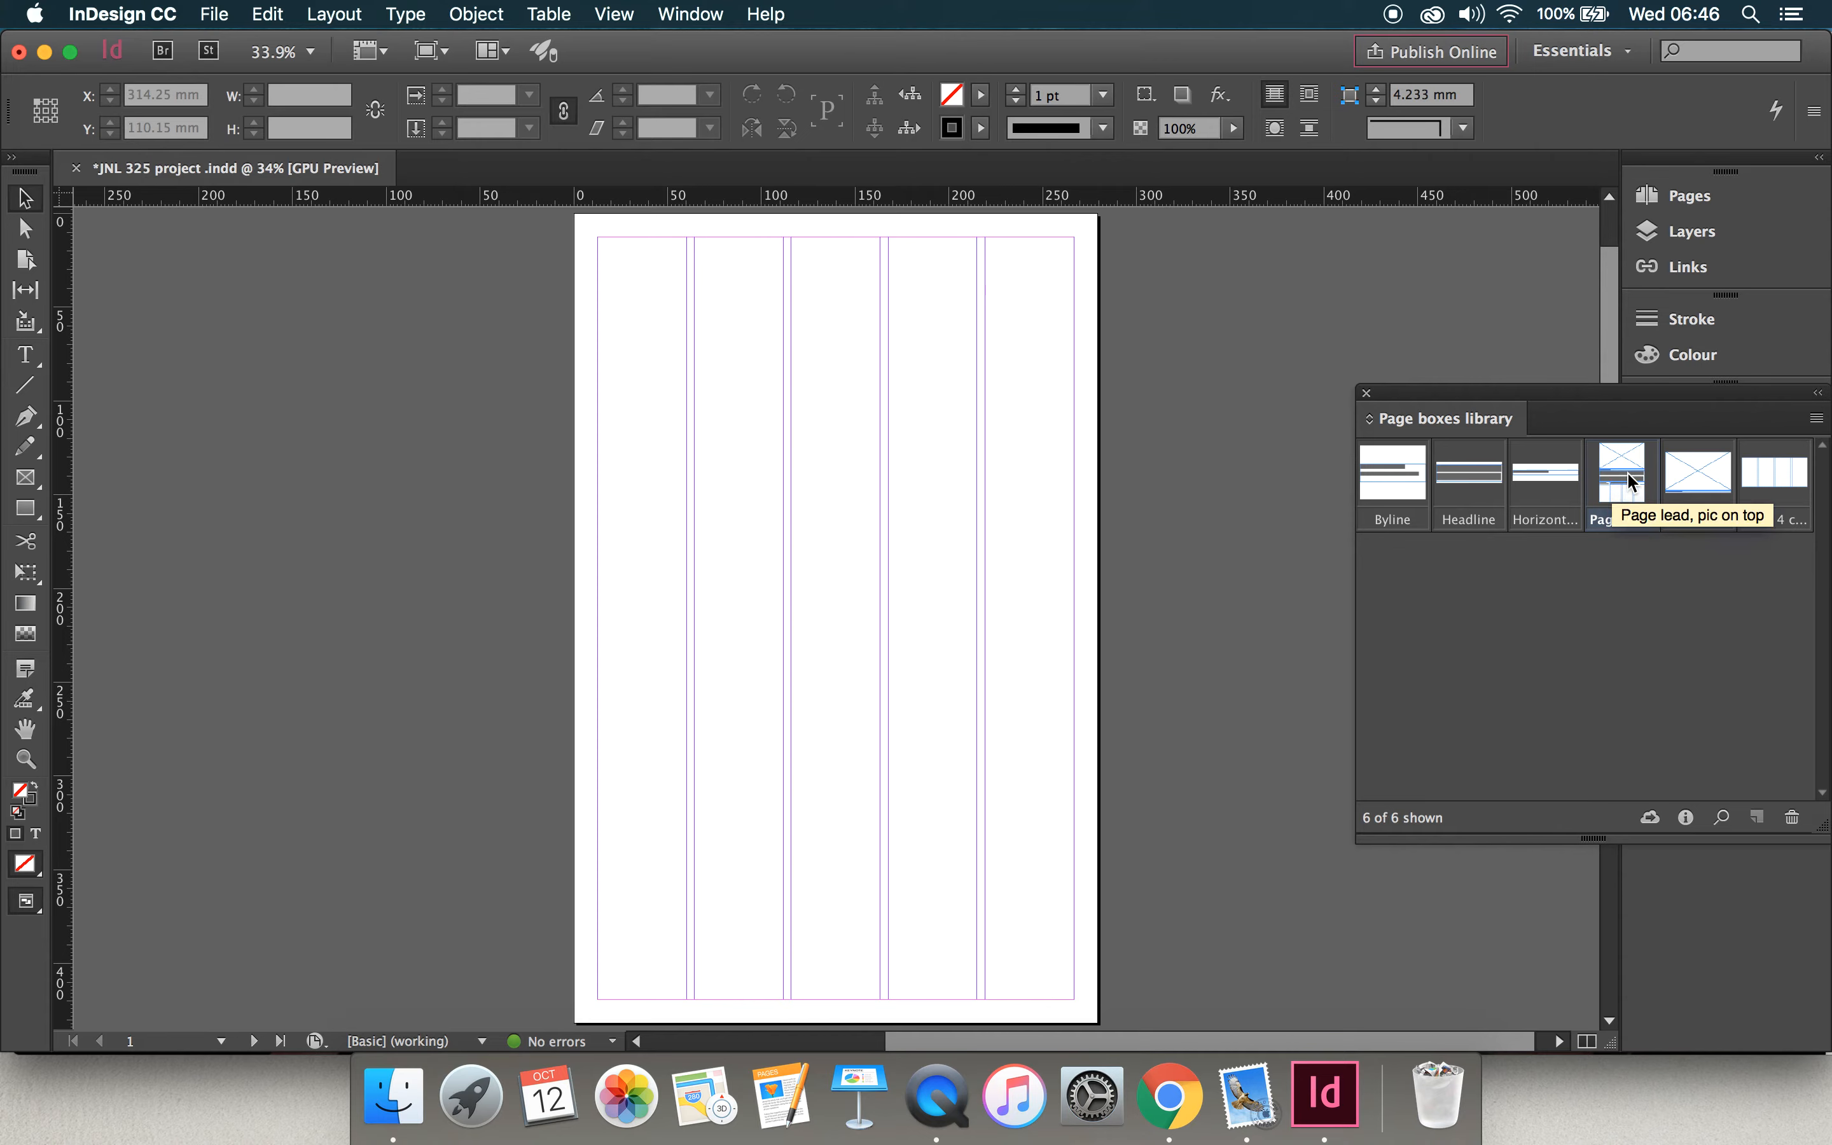
left_click_drag(1633, 482, 785, 489)
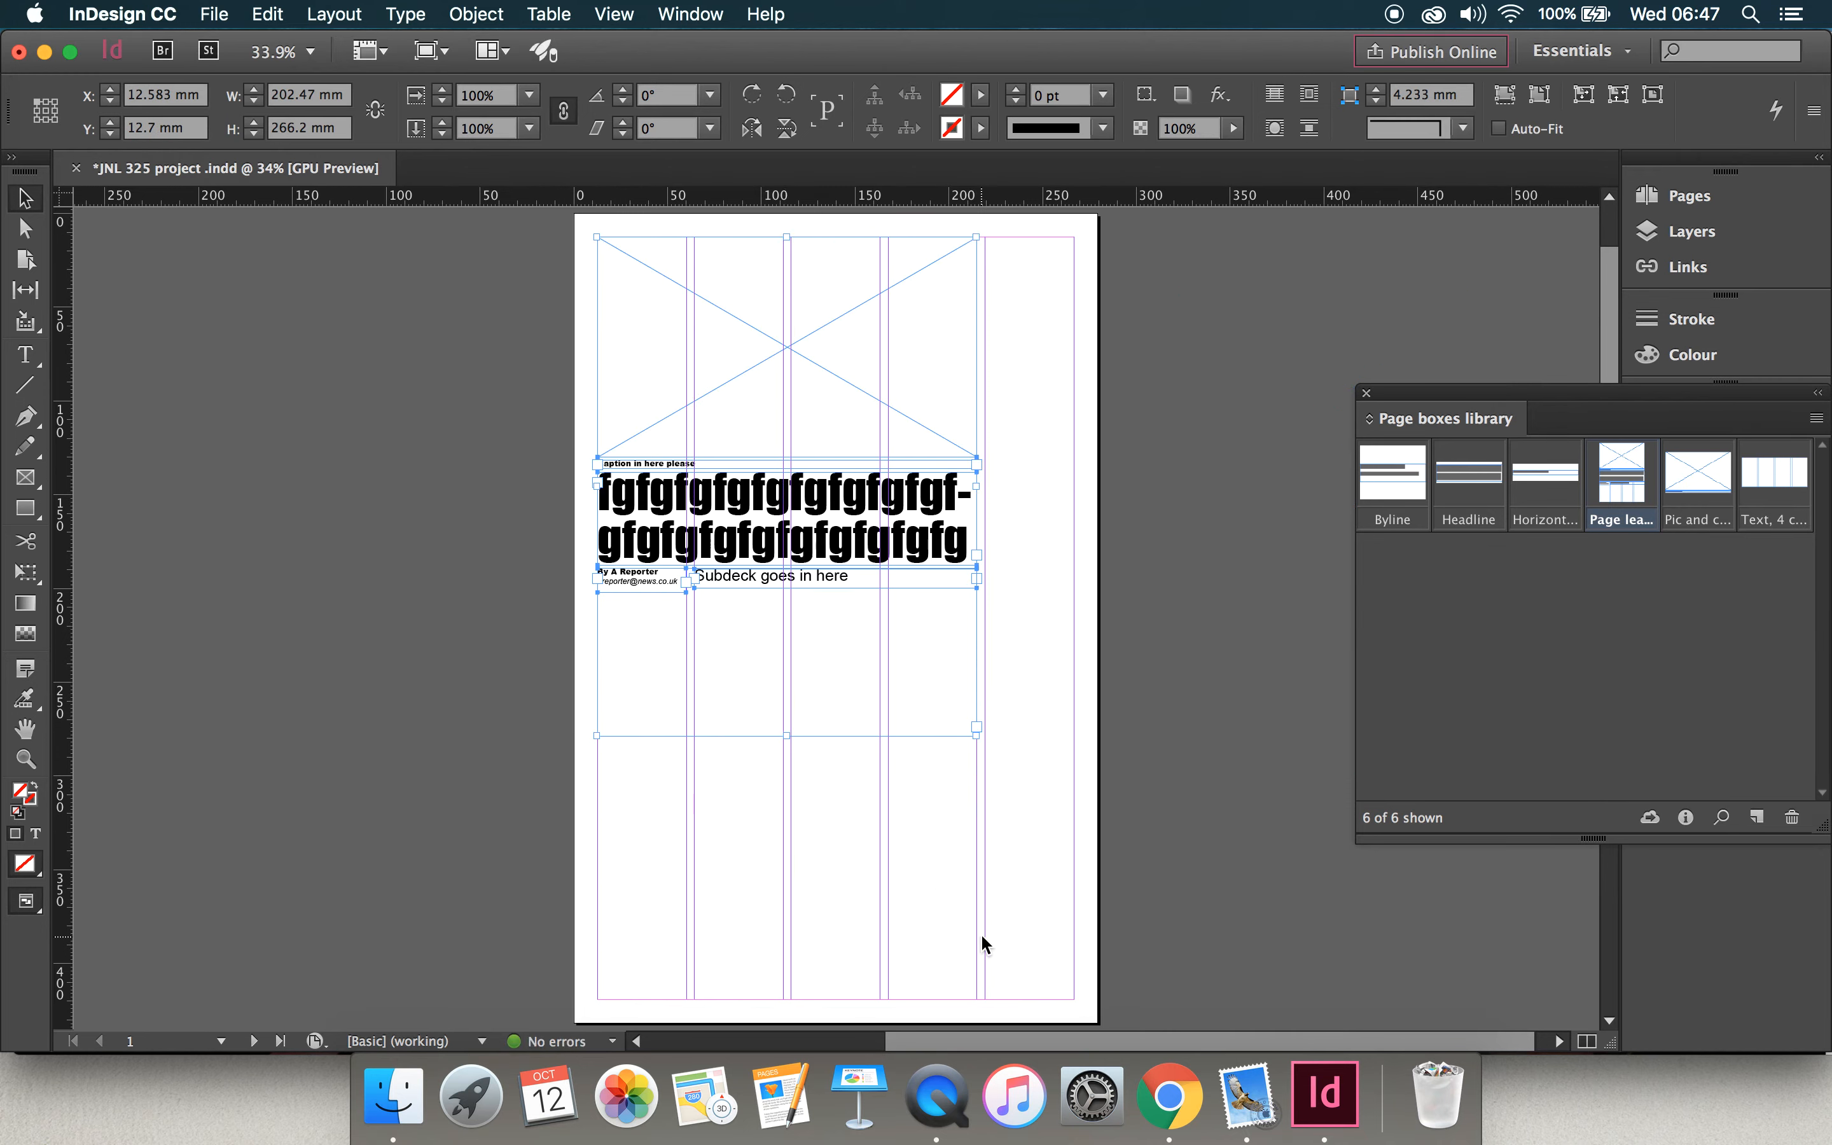
left_click(1106, 712)
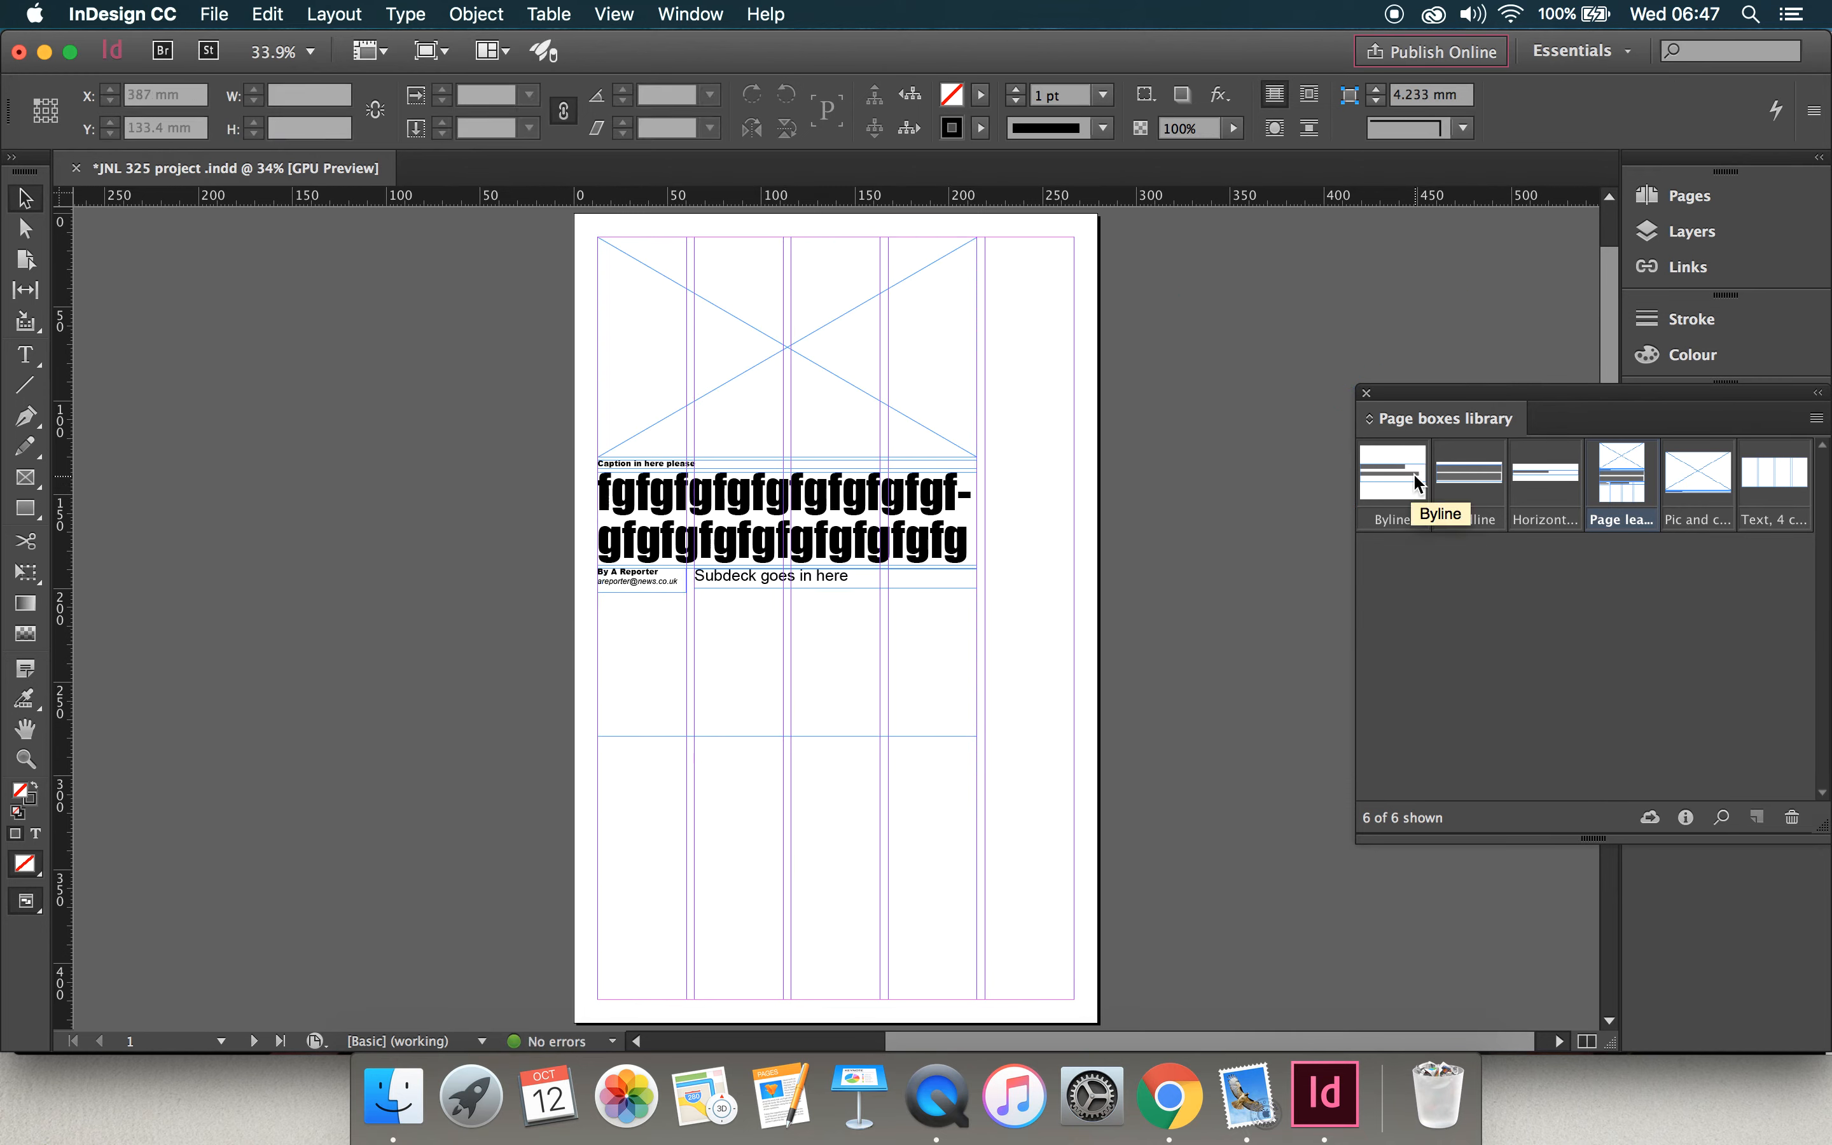
Step: Place the Byline library item in the fifth column, and the Headline and Horizontal subdeck items over the picture frame
left_click(28, 757)
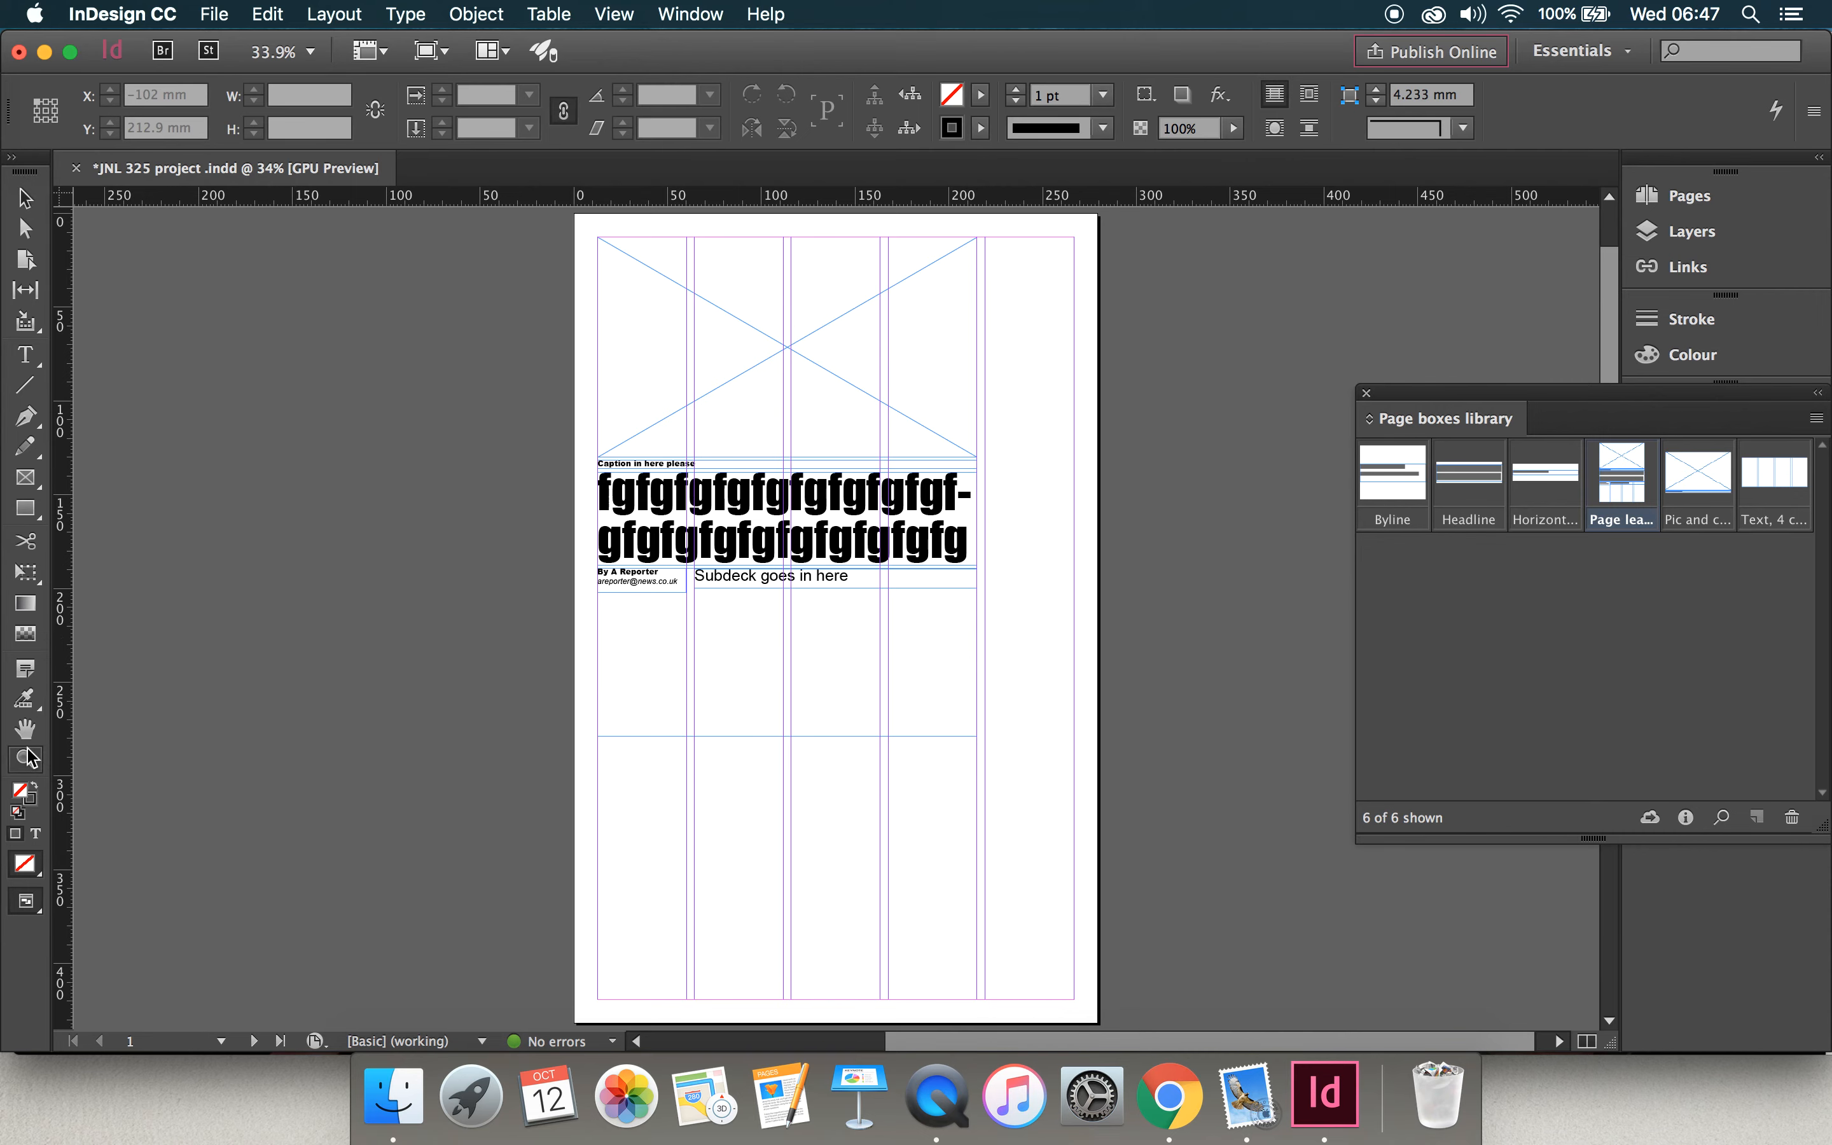
left_click(740, 564)
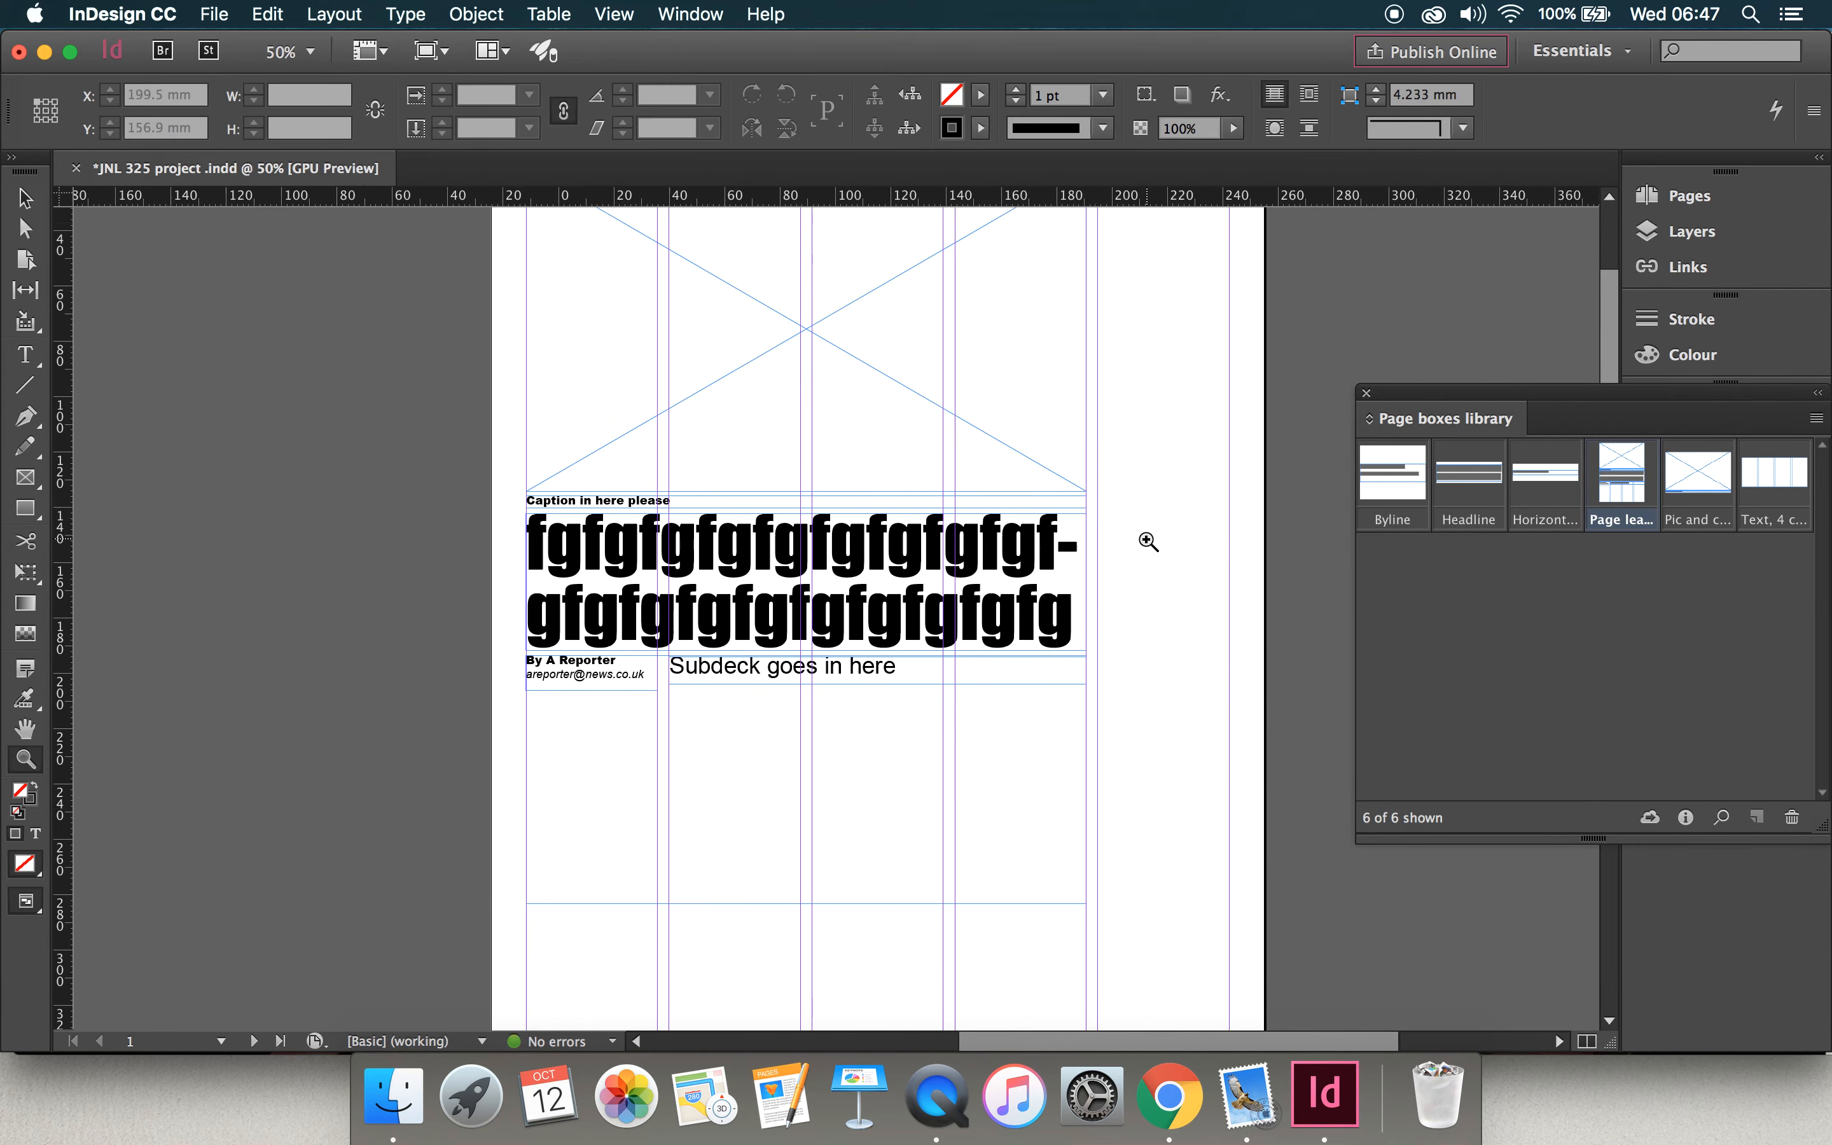
left_click(1147, 540)
scroll(757, 559, "left", 3)
scroll(684, 561, "up", 5)
scroll(685, 562, "left", 5)
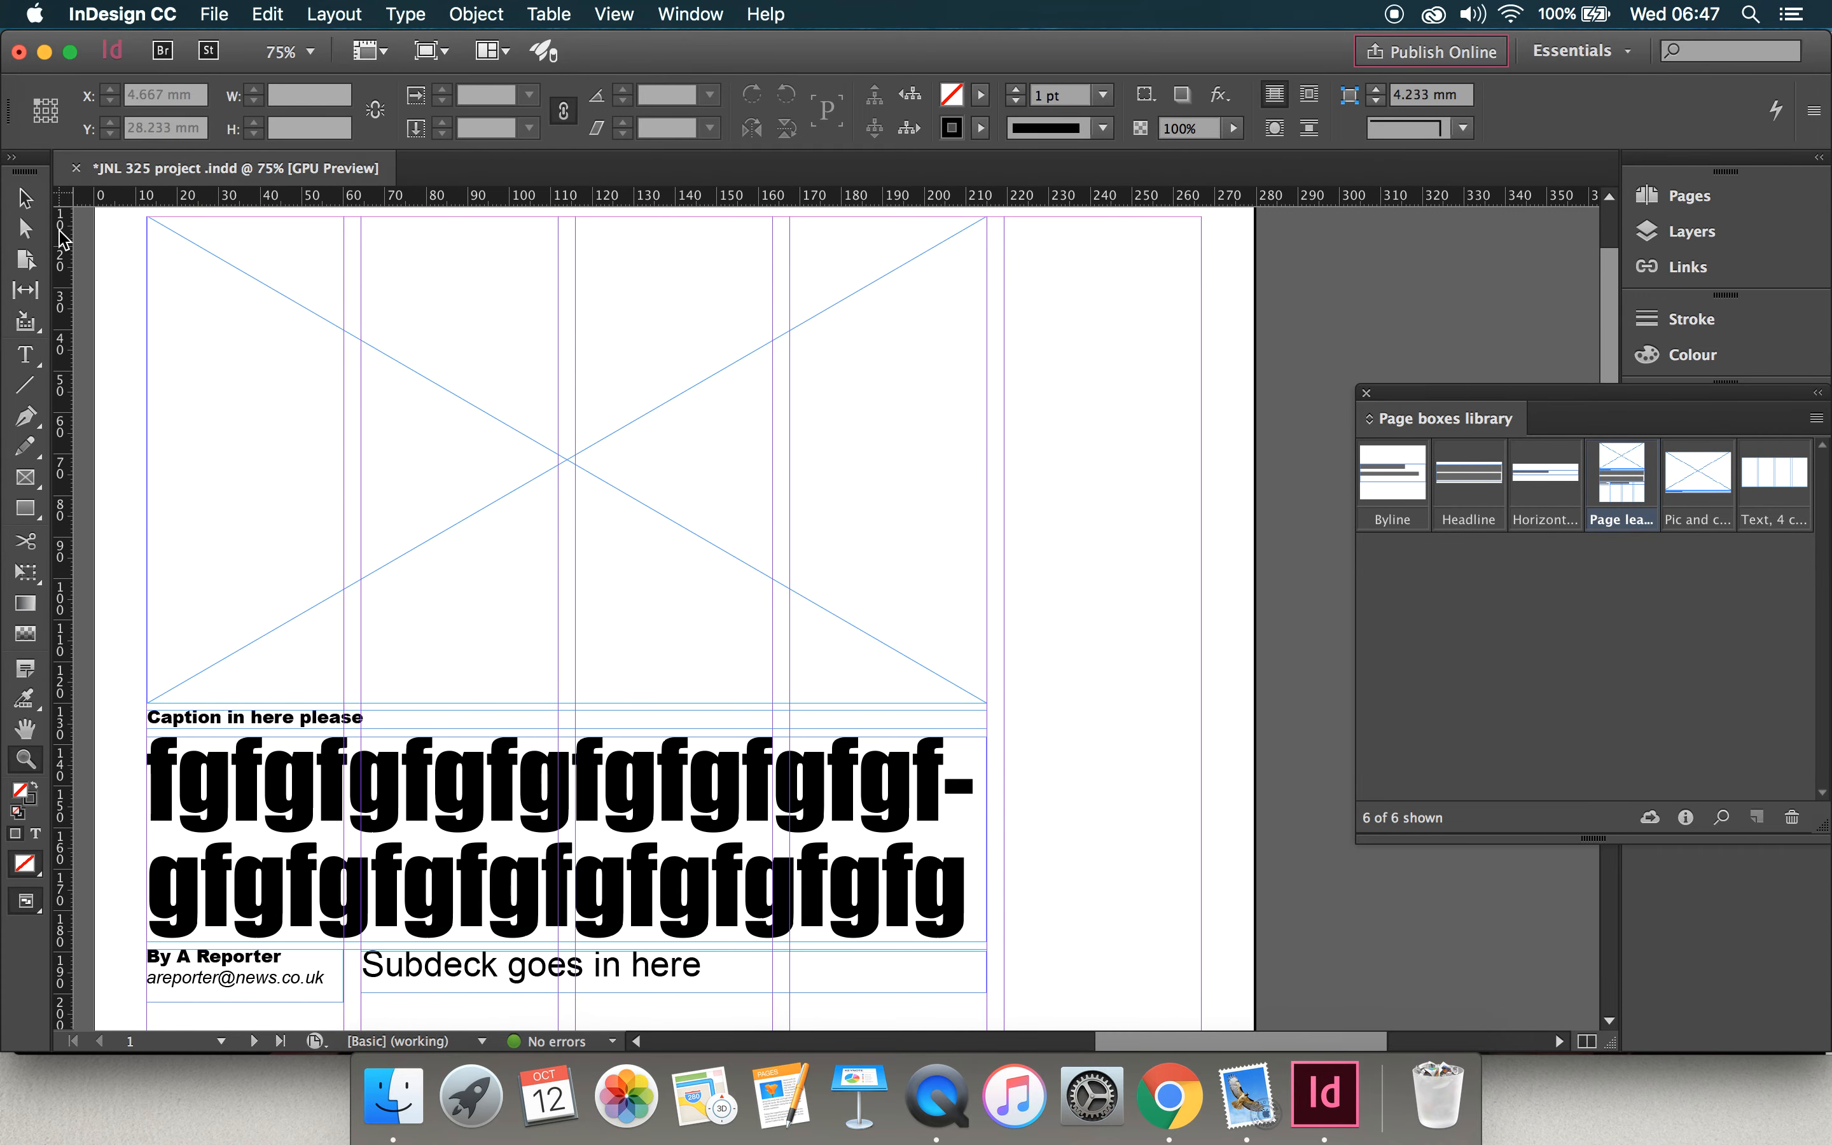
left_click(32, 203)
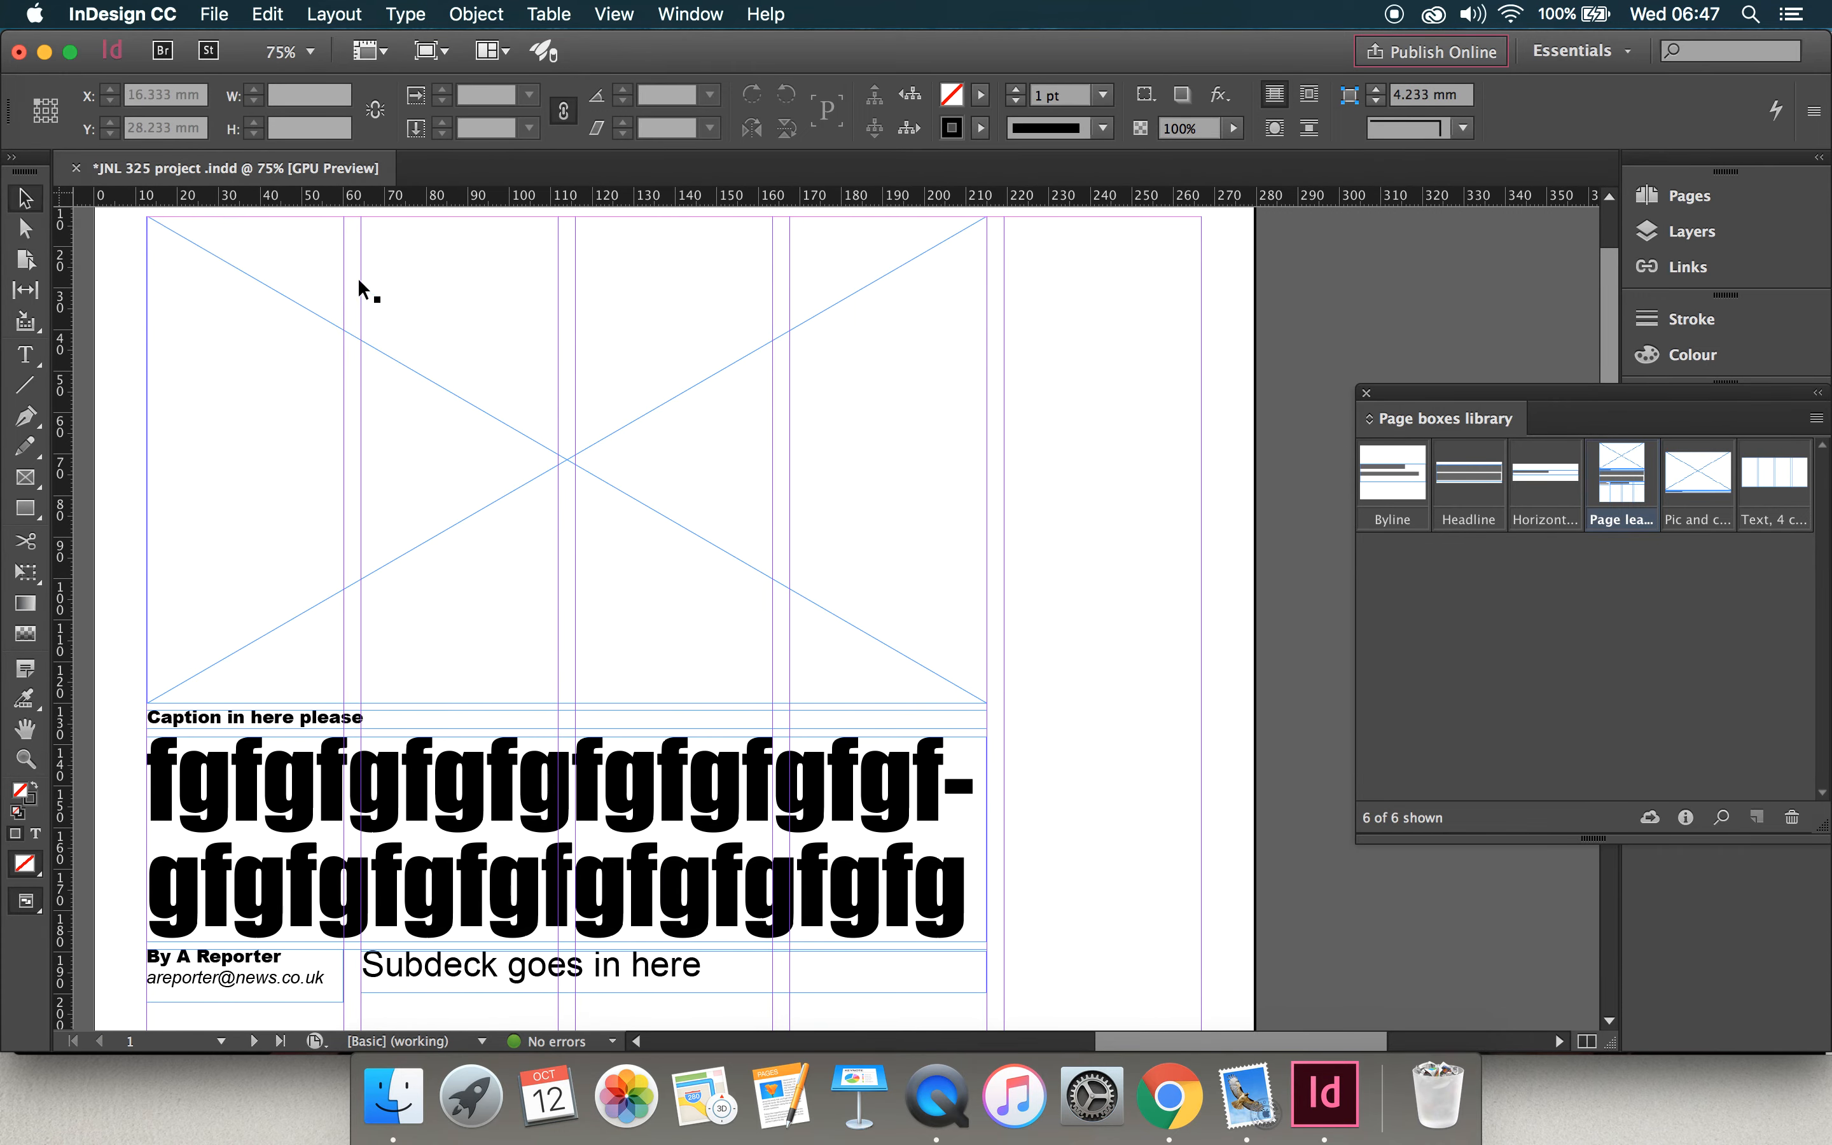
left_click(1394, 504)
left_click_drag(1300, 506, 1008, 489)
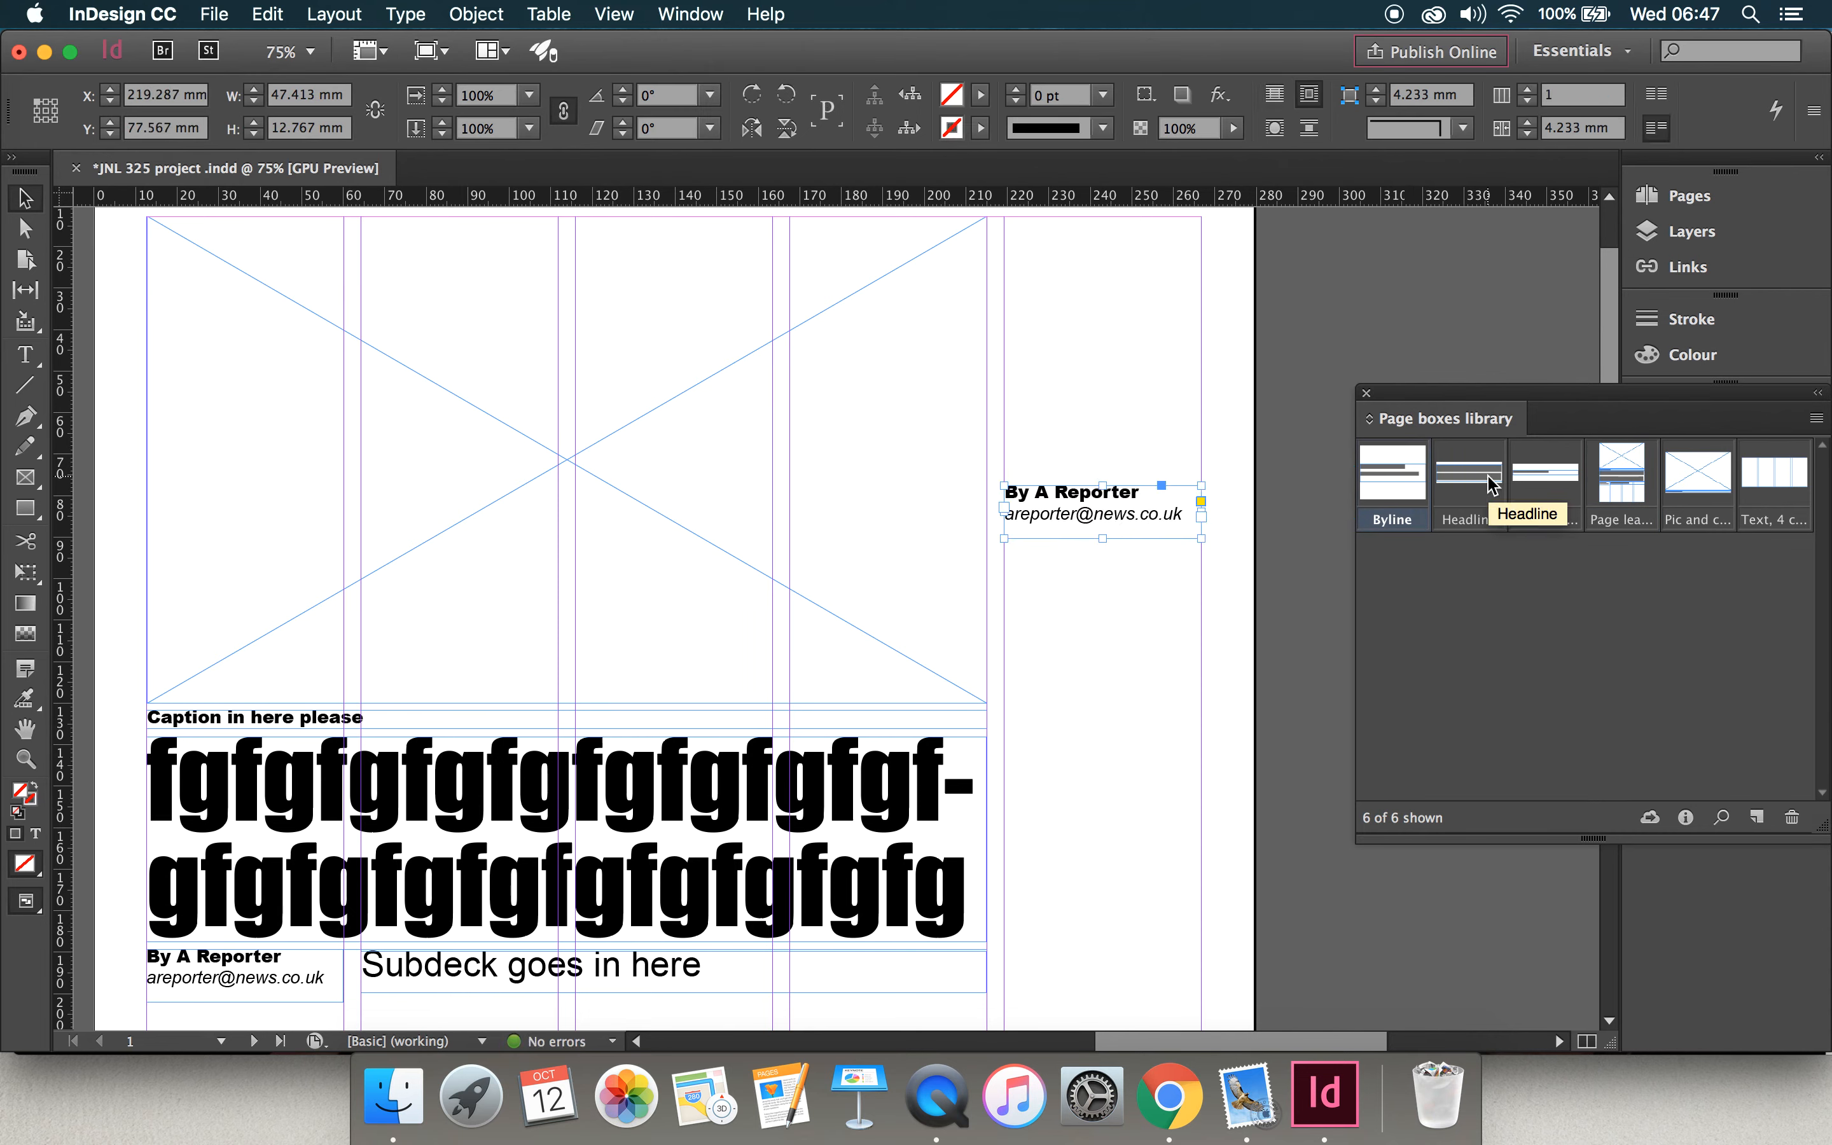
left_click_drag(1490, 485, 850, 346)
left_click_drag(1552, 481, 1046, 631)
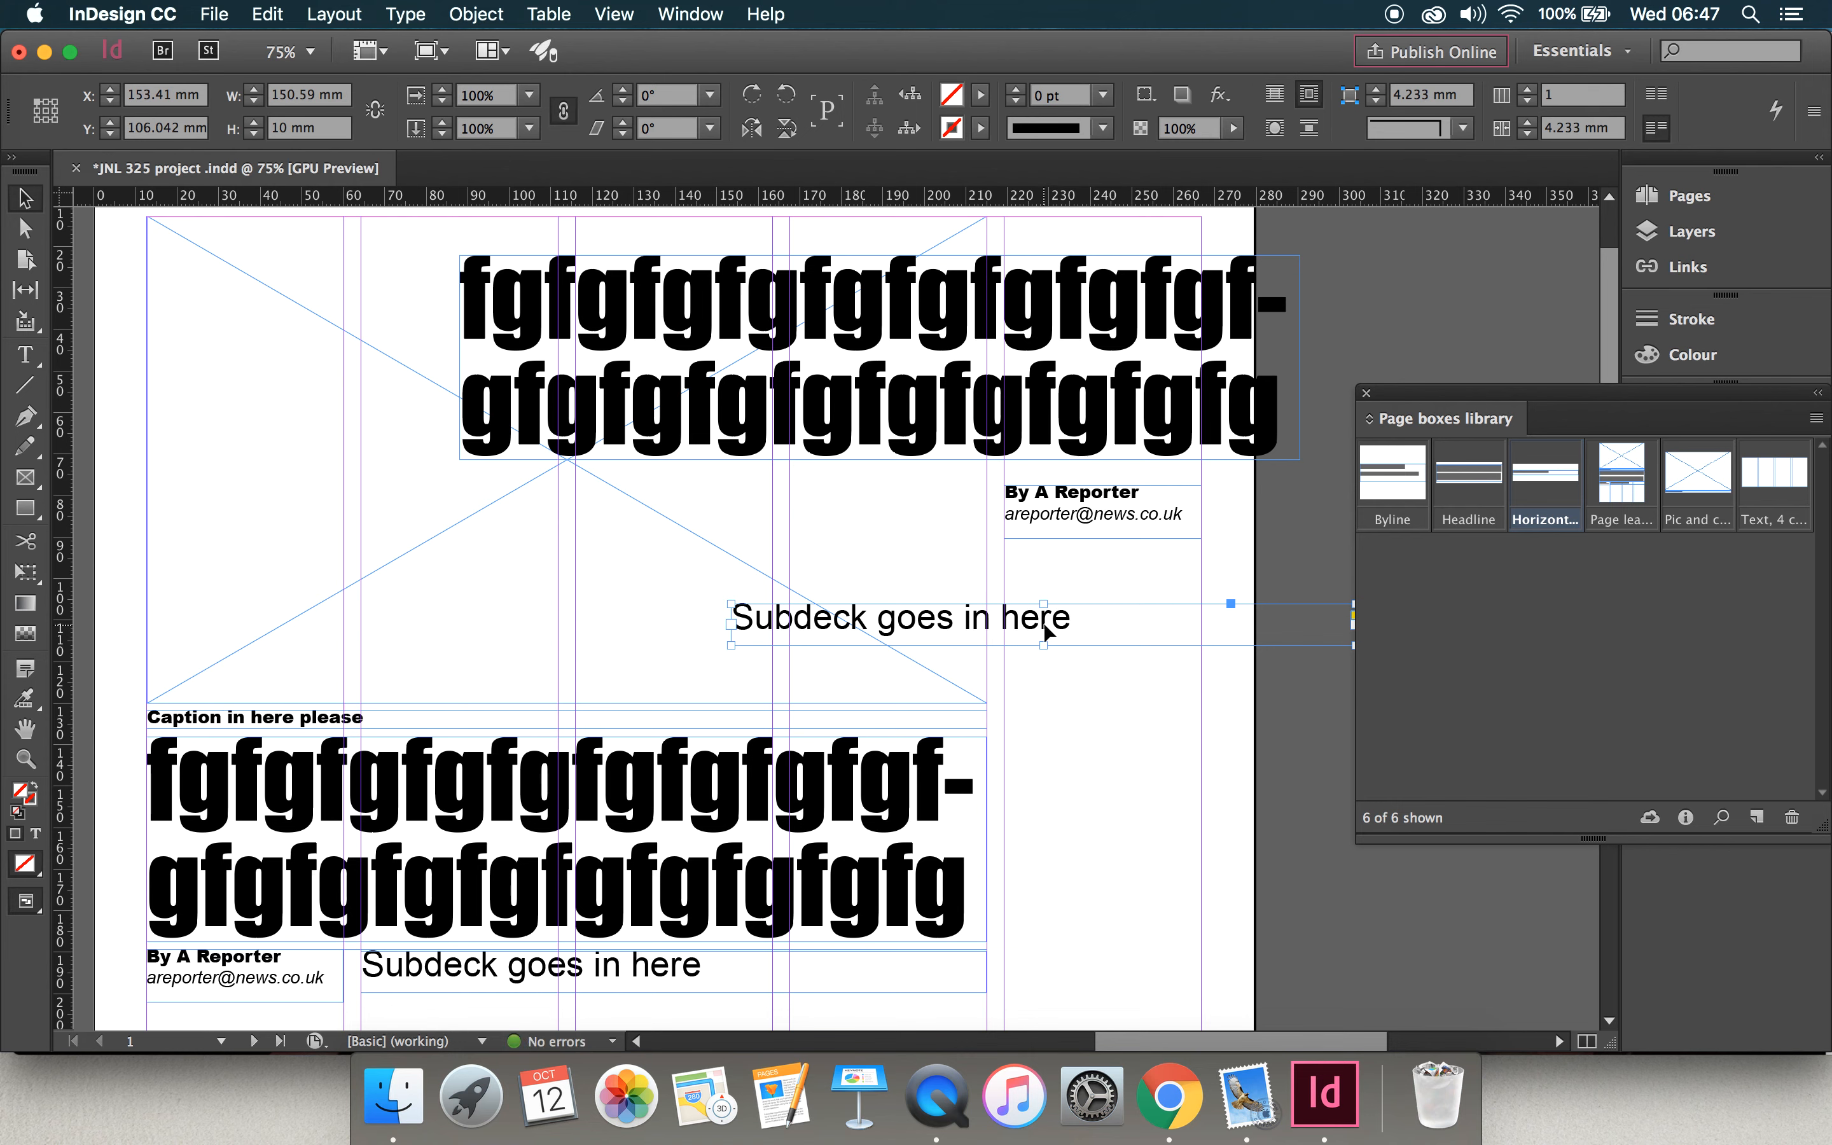
Step: Undo placing the extra subdeck and headline, and delete the extra byline frame from the fifth column
key("super+z")
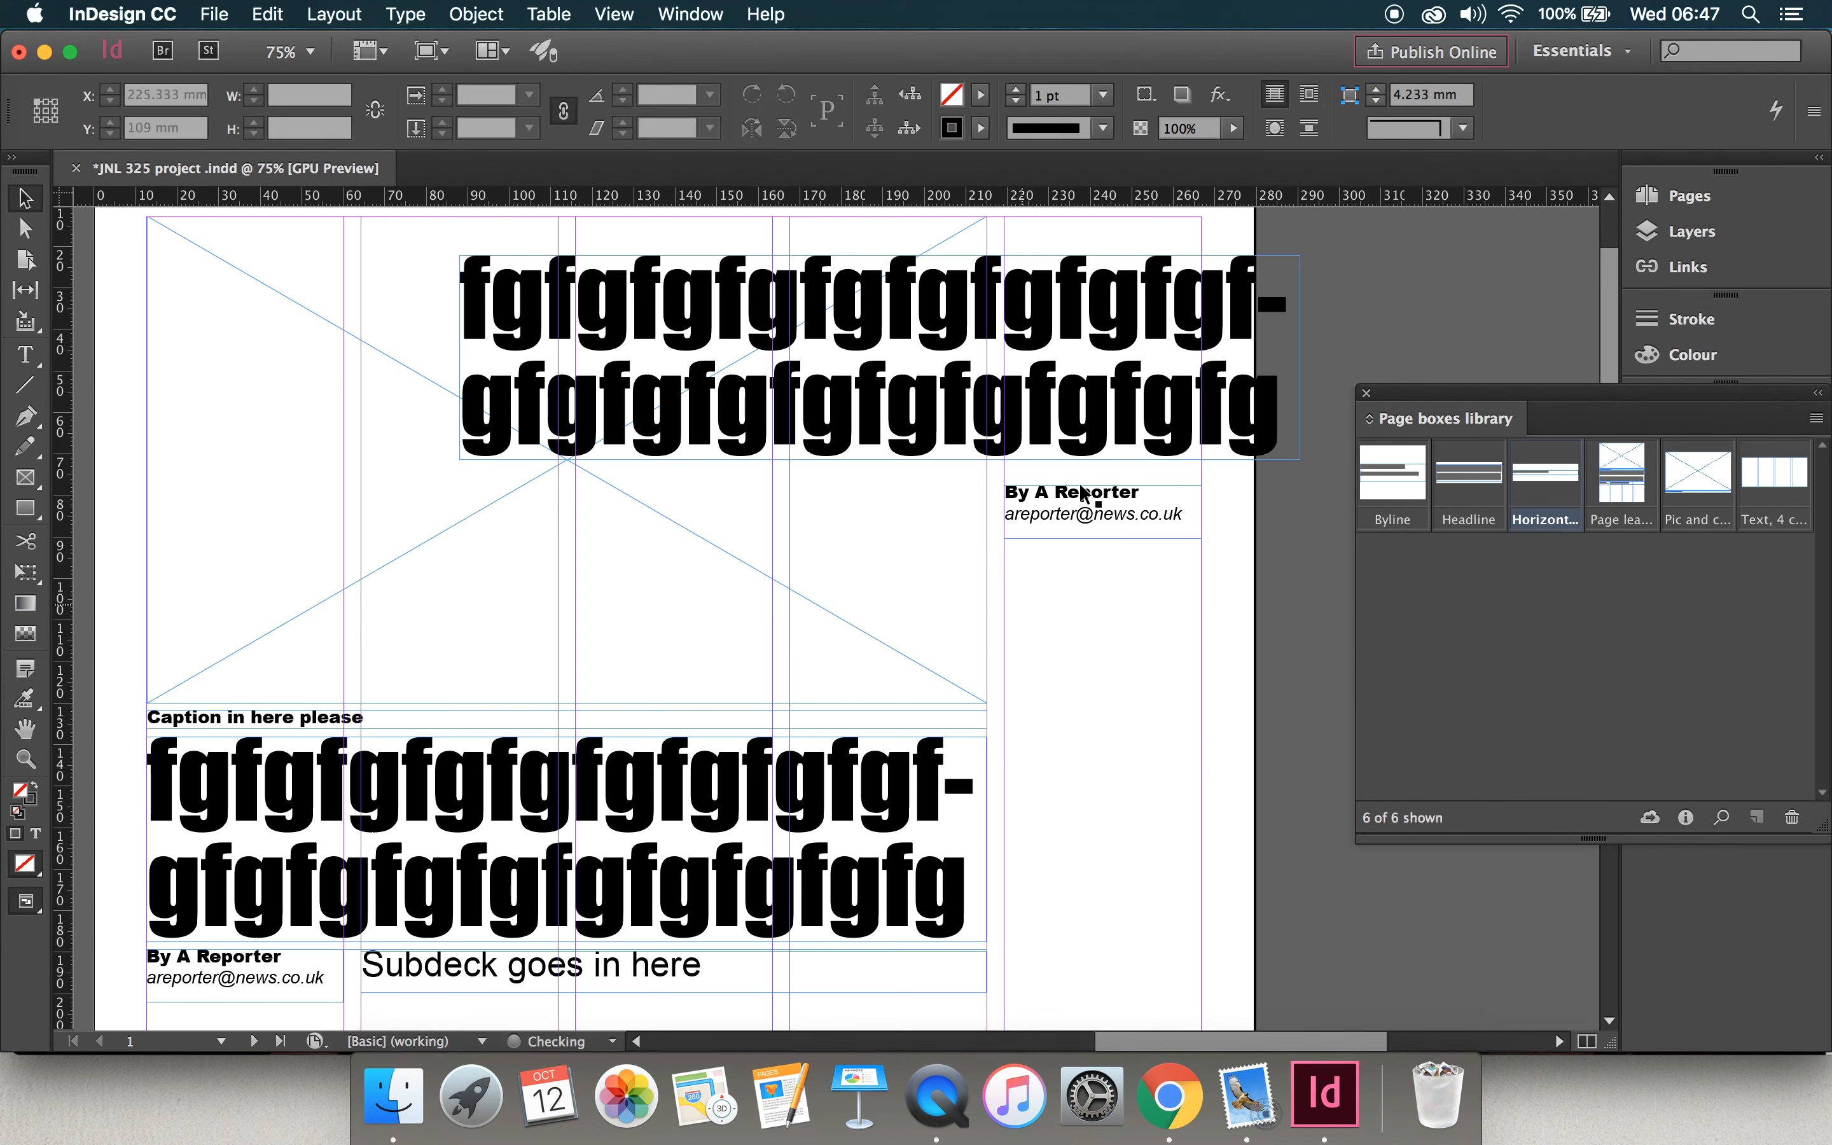
key("super+z")
left_click(1111, 522)
key("BackSpace")
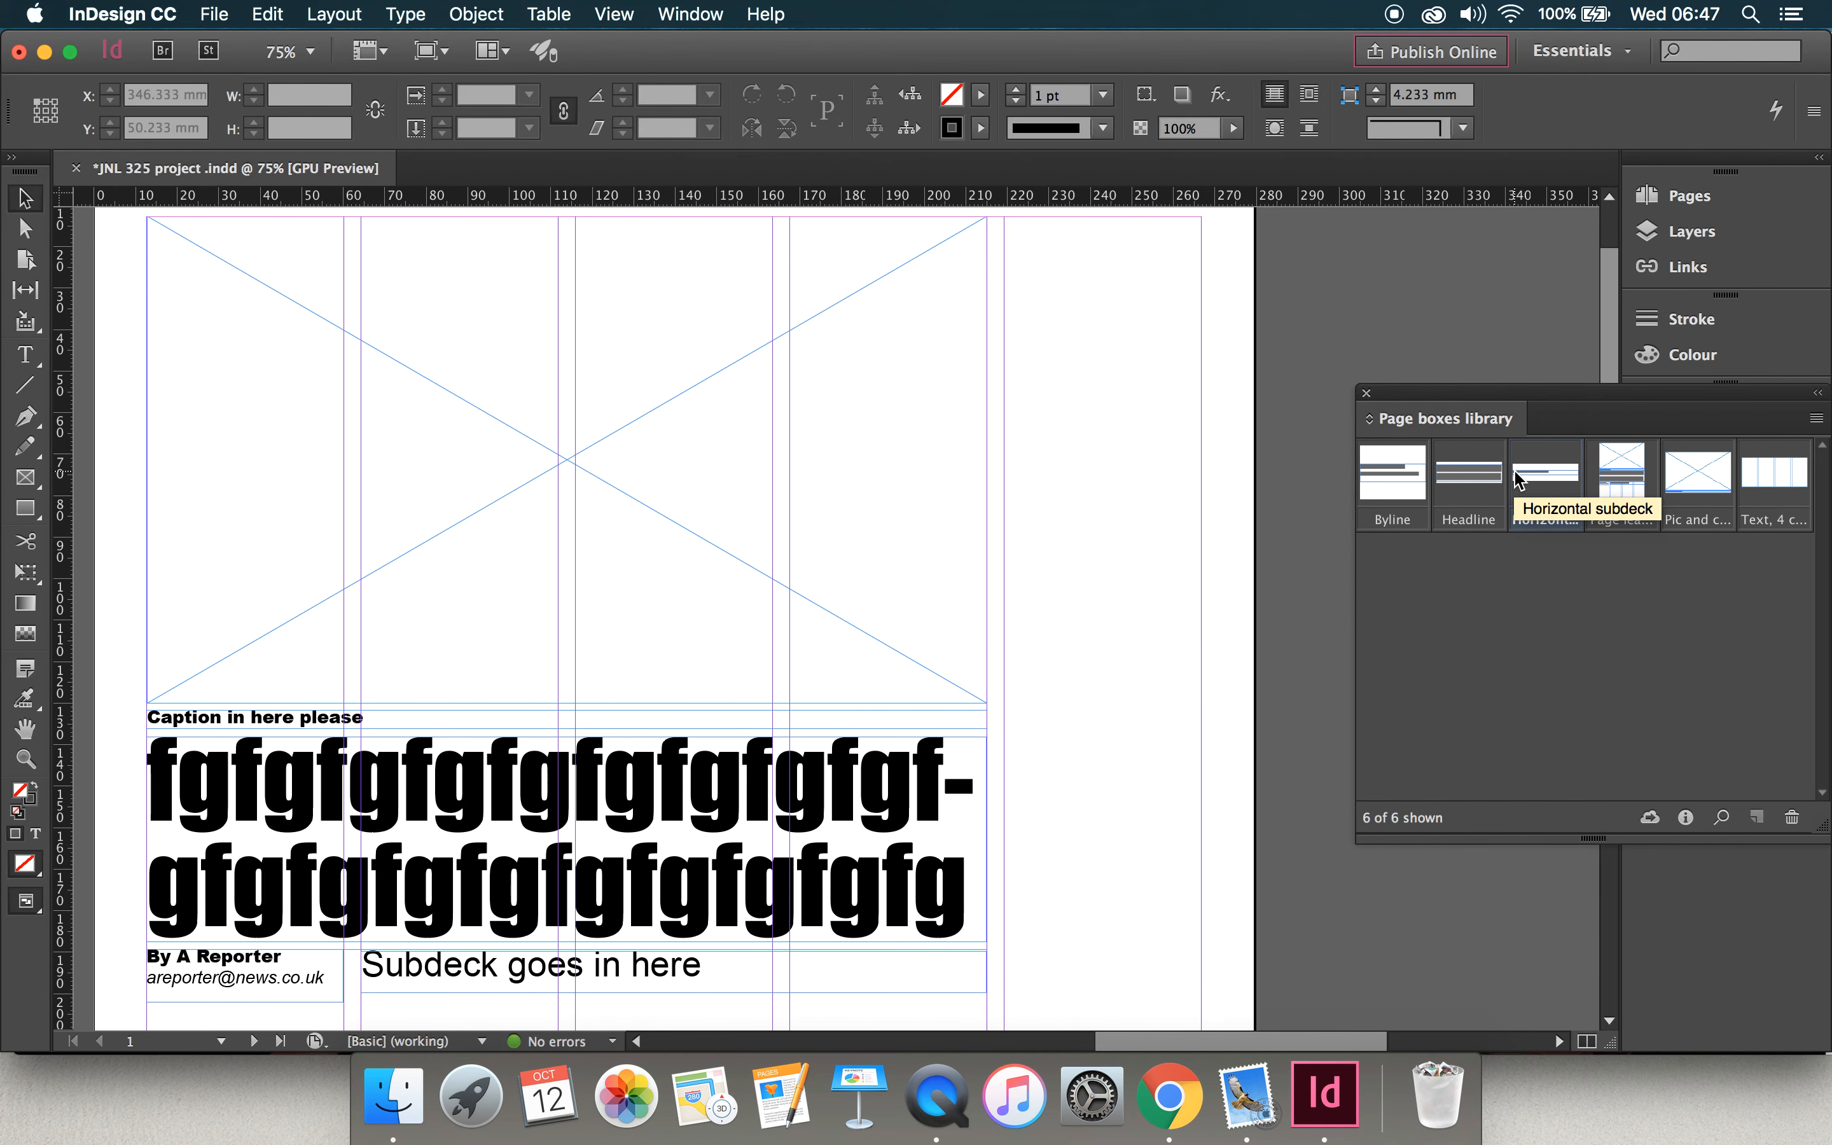
key("super+0")
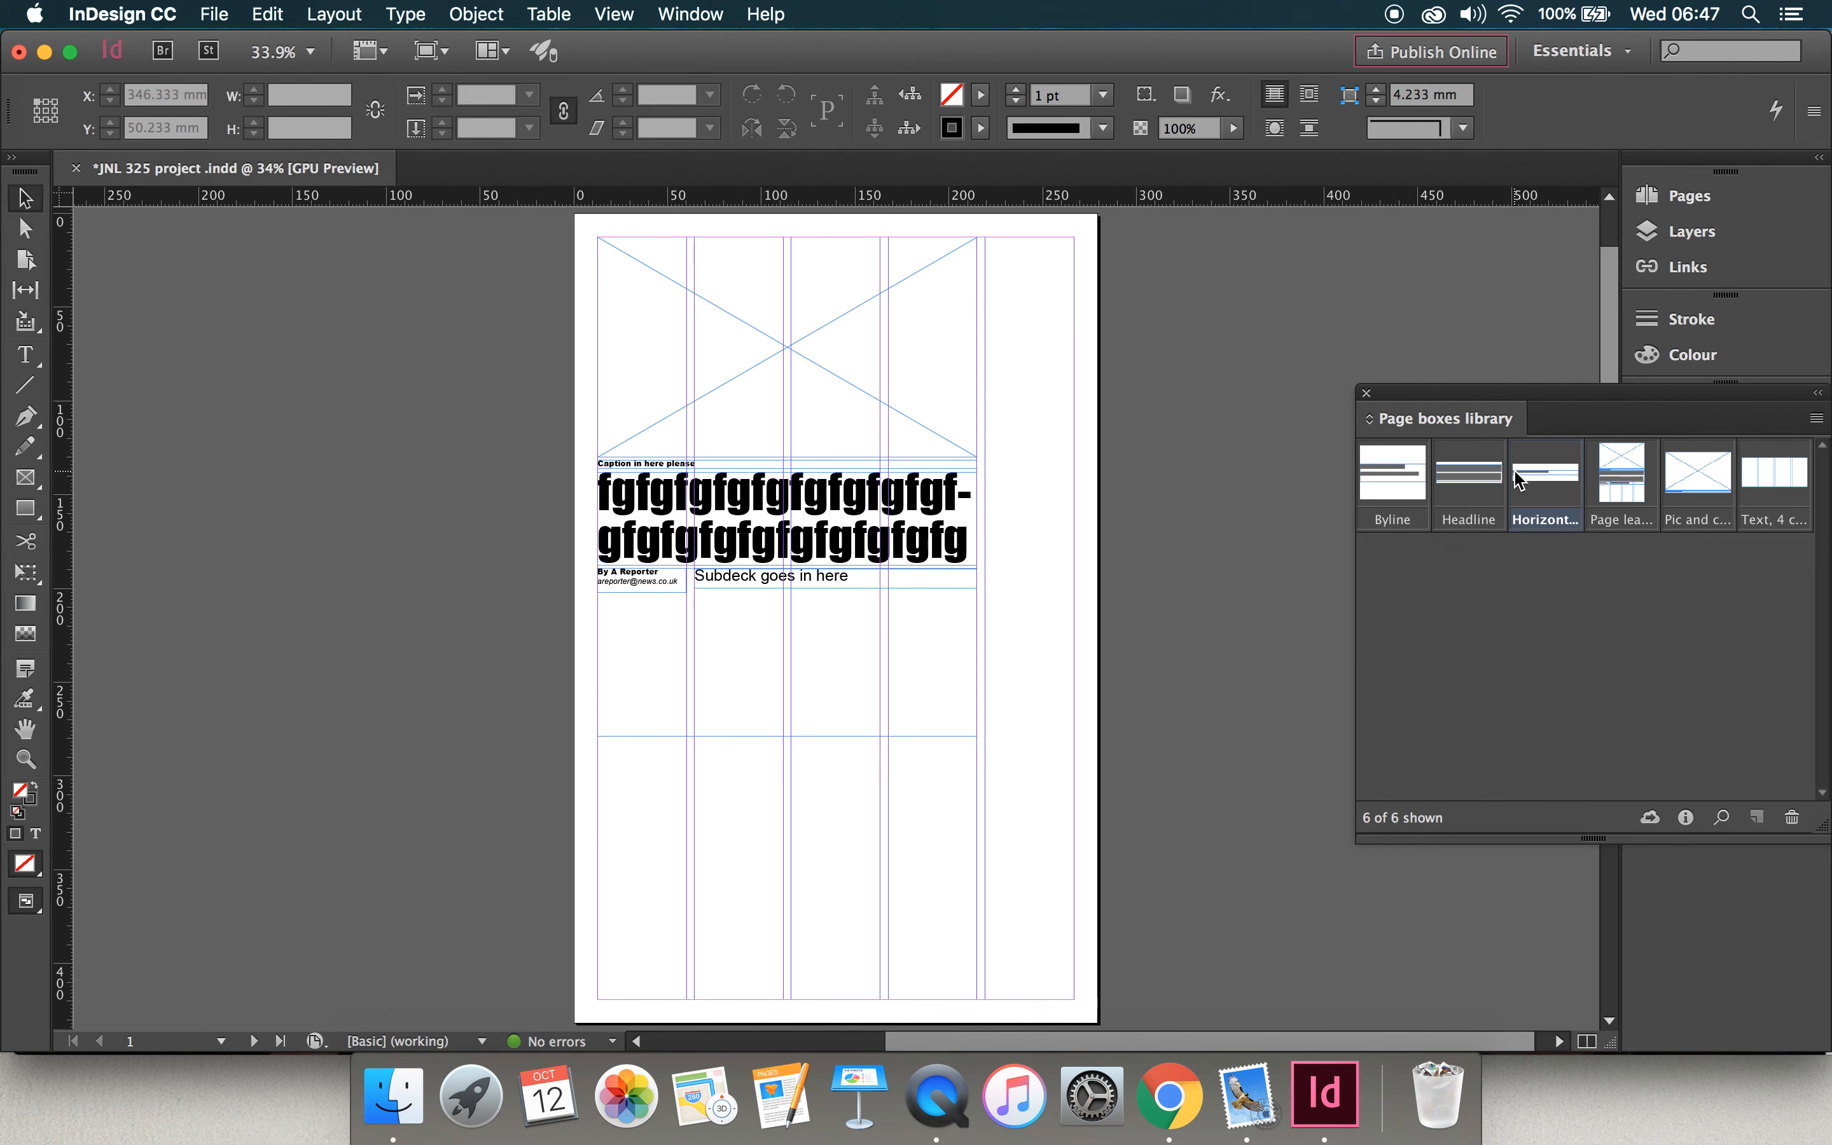